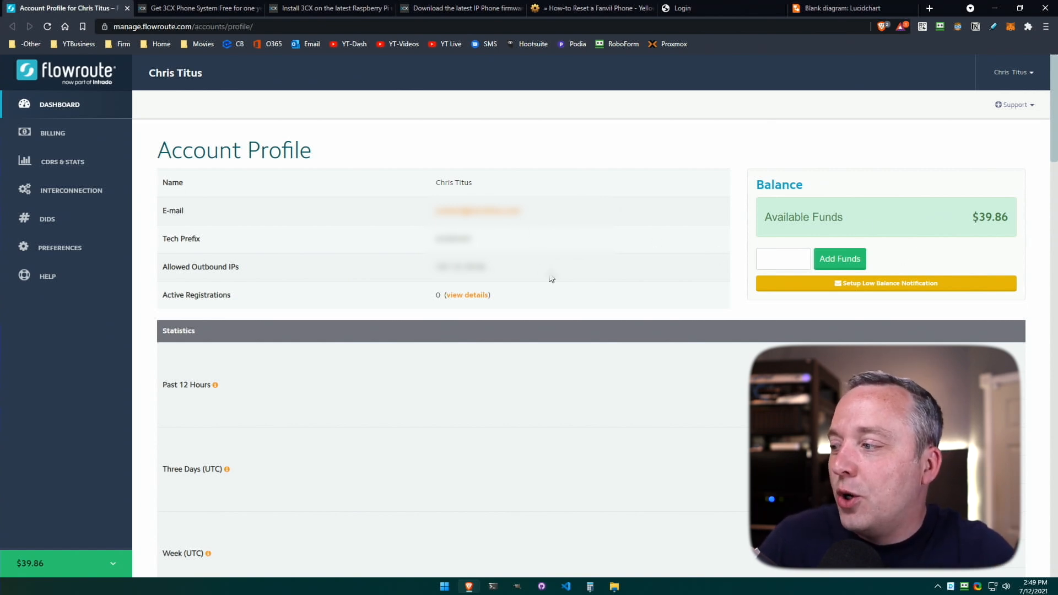
Open Flowroute's Interconnection settings, view the Registration tab, then switch to IP Authentication.
click(76, 198)
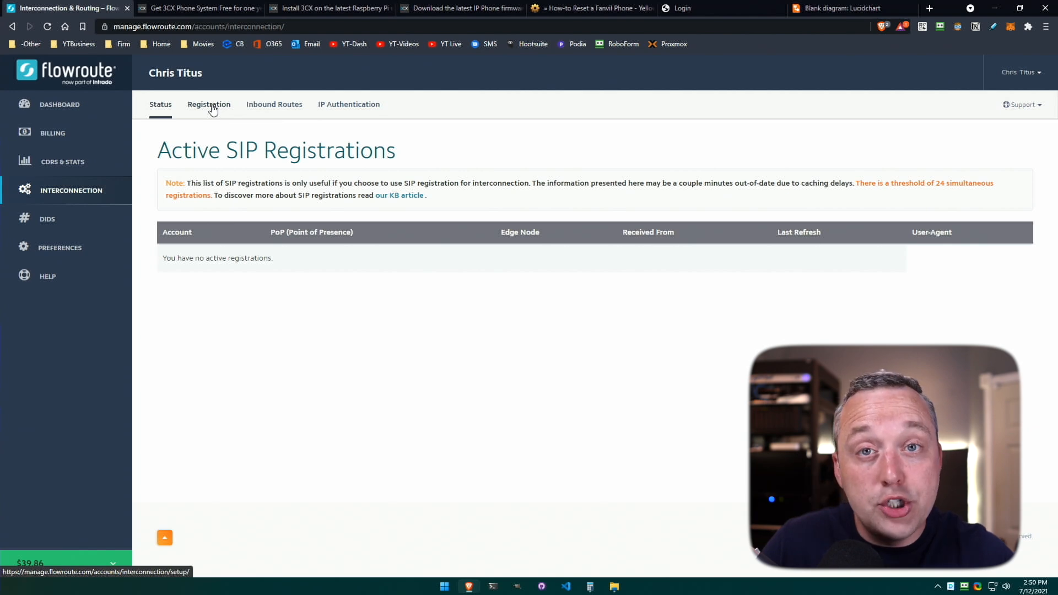
click(213, 110)
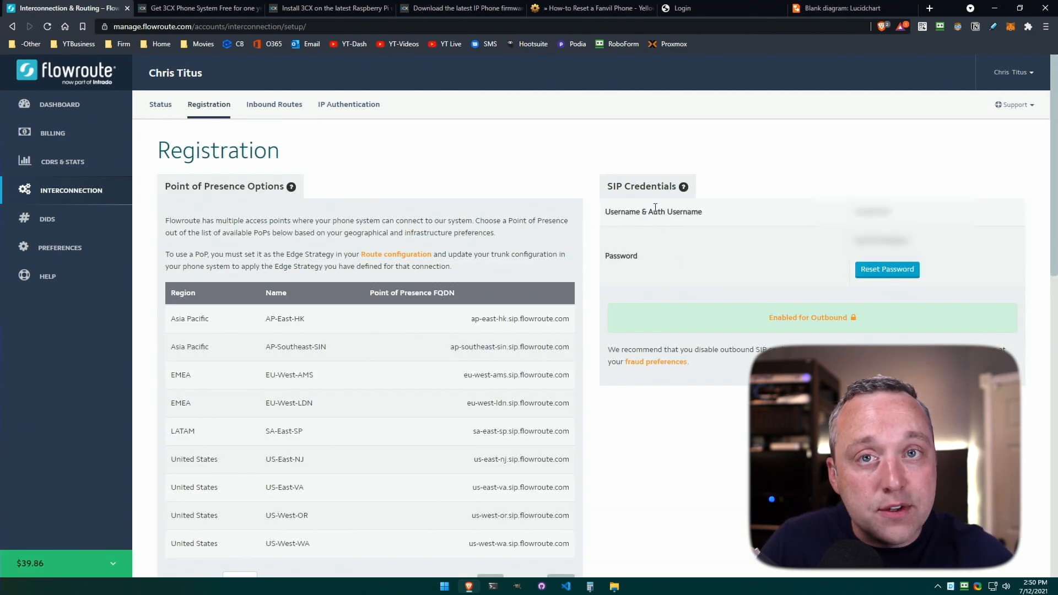
click(354, 110)
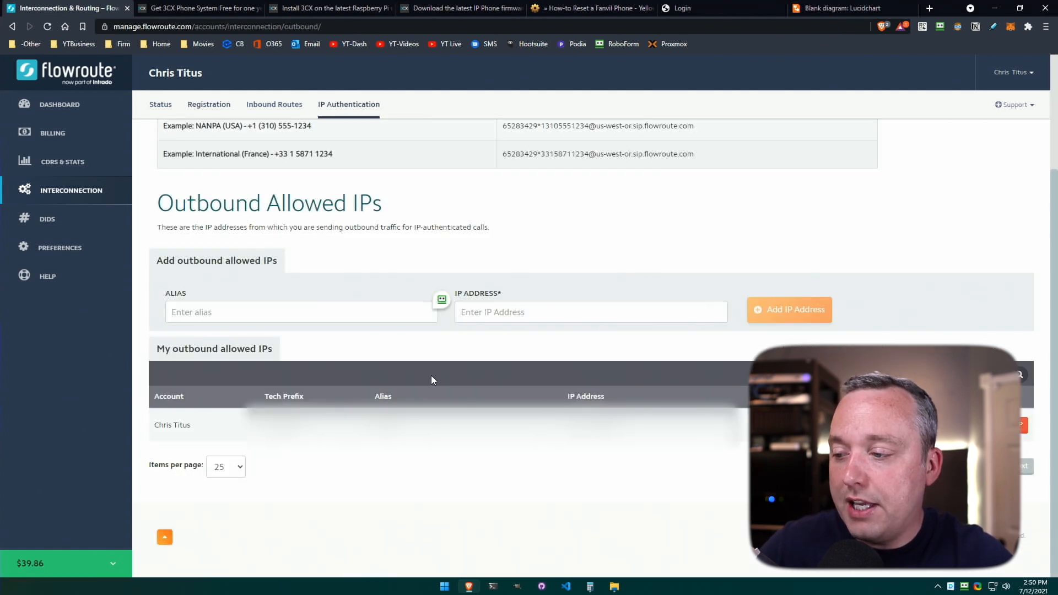
Click into the Alias and IP Address fields for an allowed outbound IP, then go to DIDs.
click(293, 310)
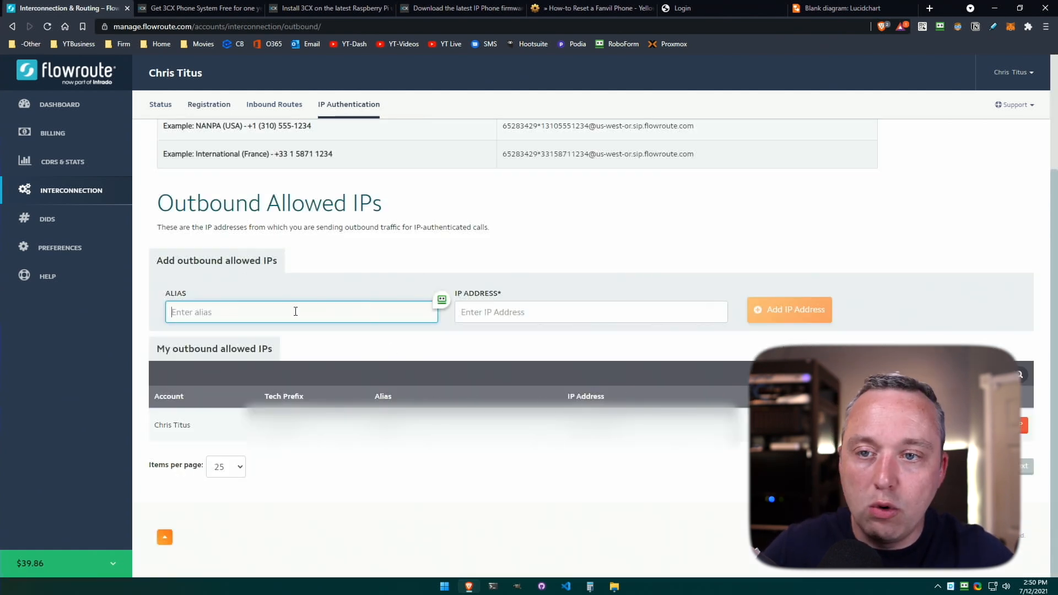
click(524, 310)
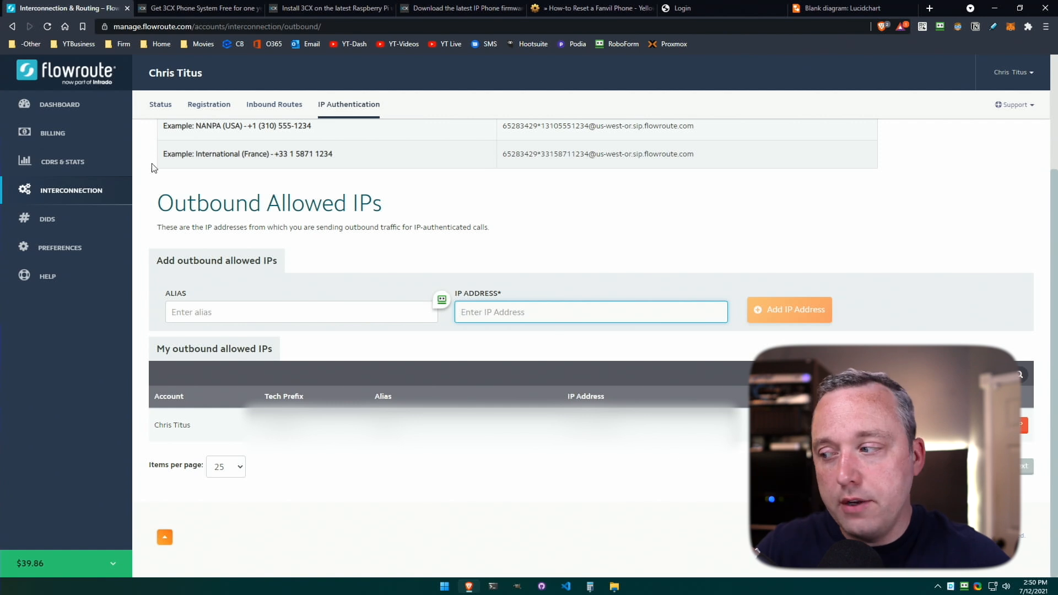
click(61, 220)
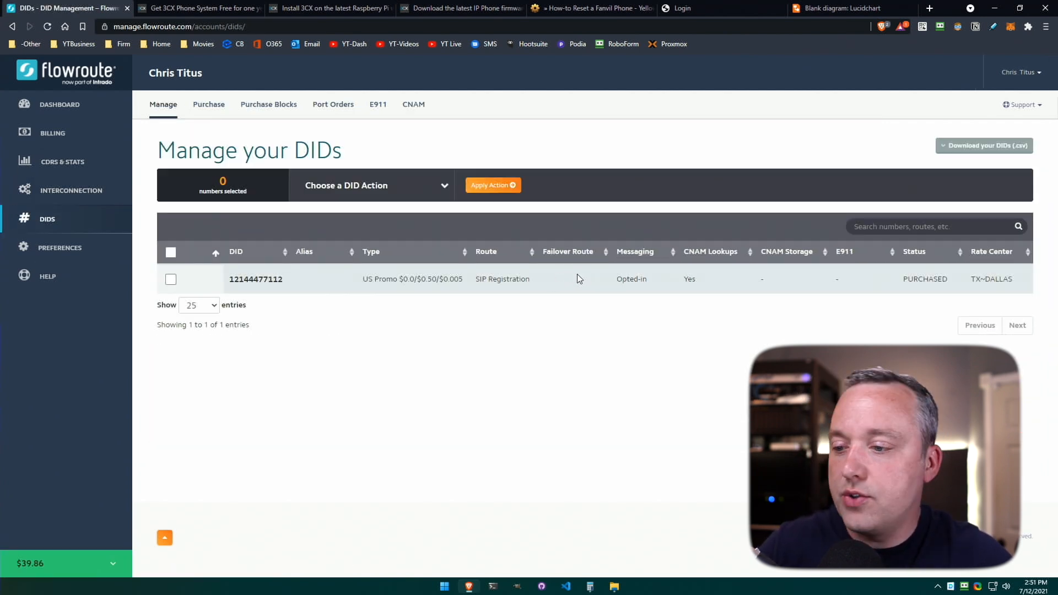
Select the purchased DID number, check the empty Port Orders page, then go to 3CX's signup page.
double_click(262, 279)
key(ctrl+c)
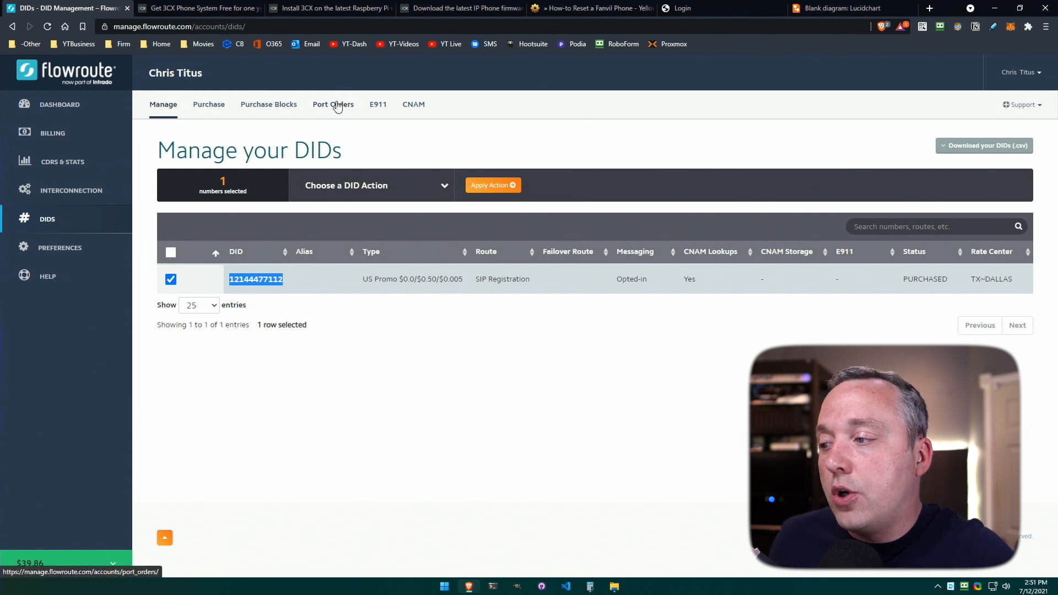
click(334, 108)
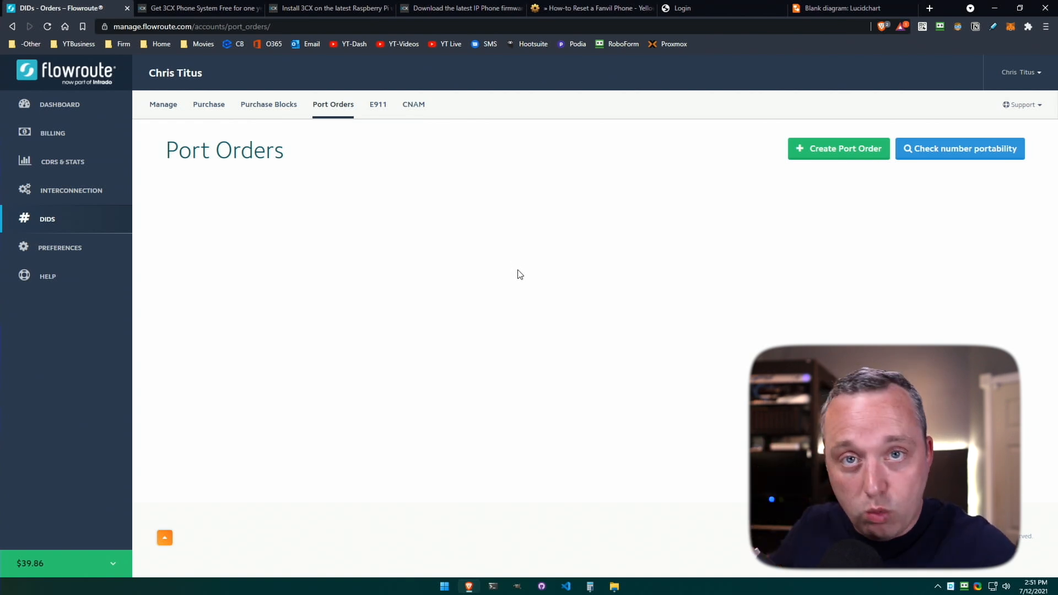
key(ctrl+Tab)
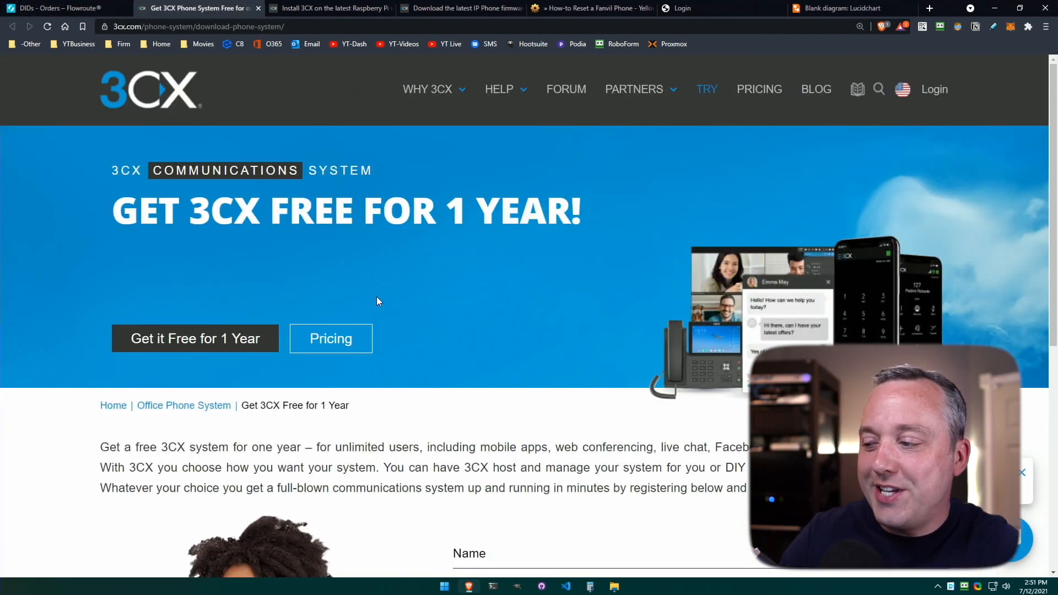
Sign up for free one-year 3CX with a full name and e-mail, then open the verification link.
click(228, 330)
click(549, 203)
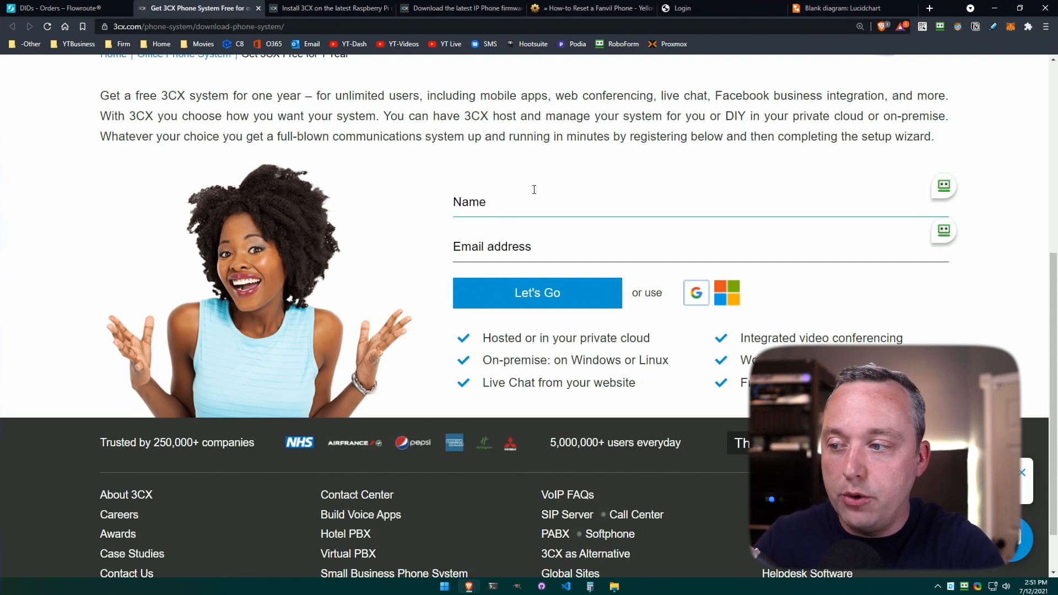
text(Chris Titus)
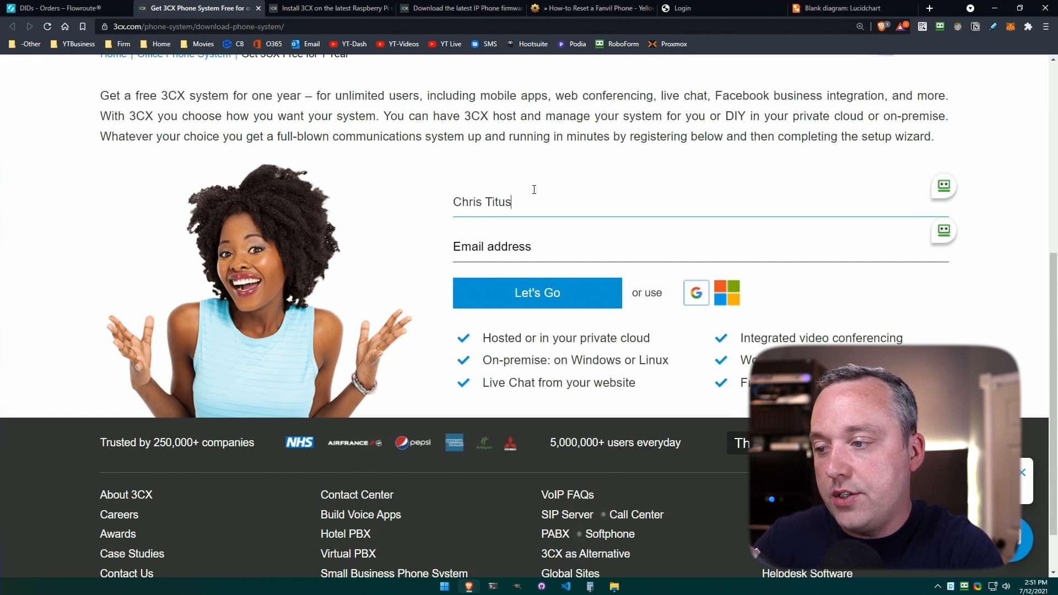
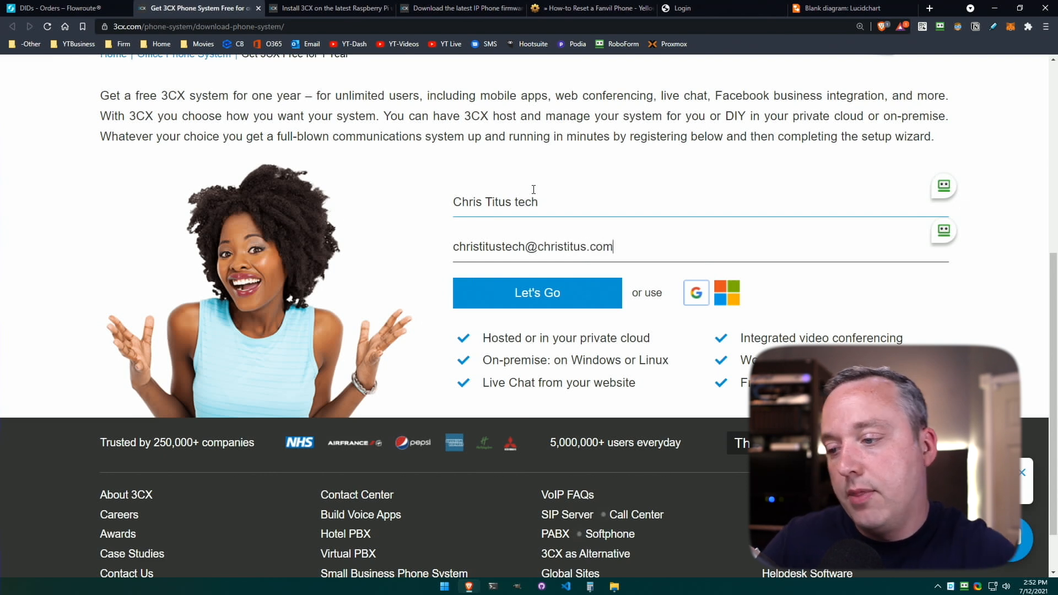
click(542, 292)
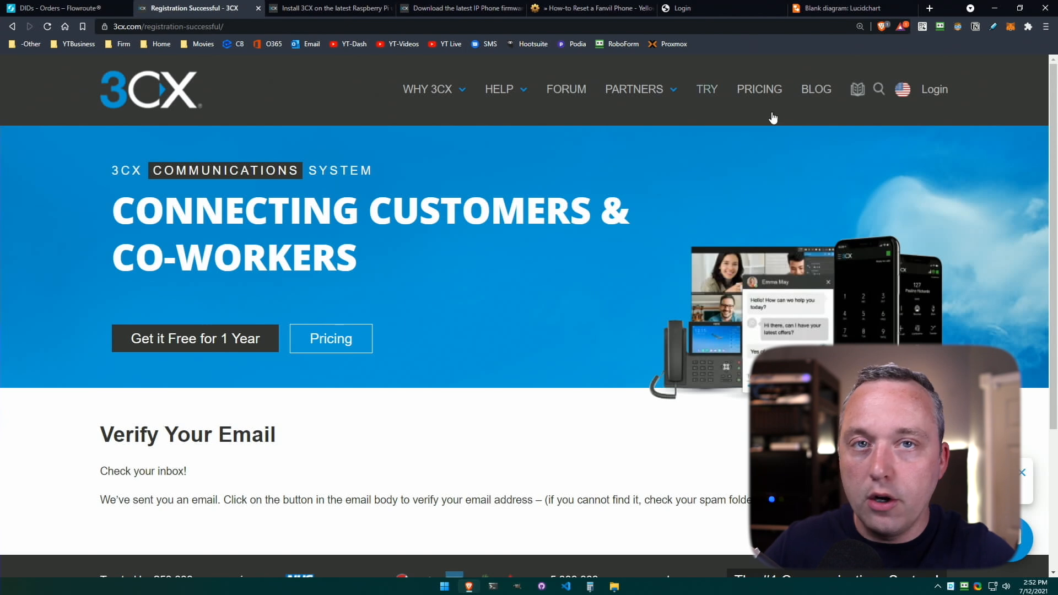
click(930, 8)
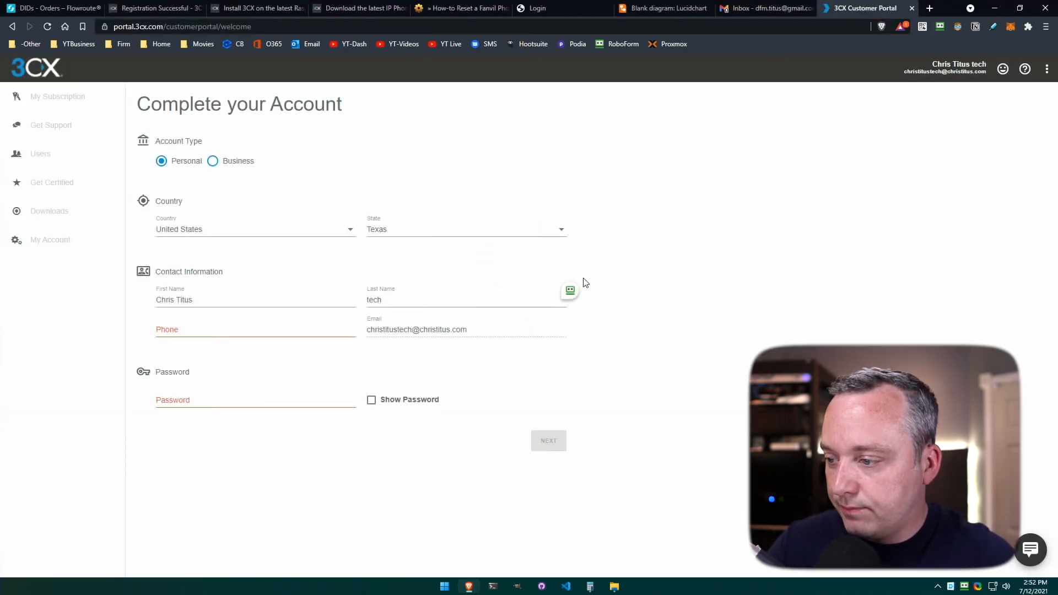
Enter the account password and the copied Flowroute DID, prefixed with +, as the phone, then submit.
click(260, 329)
click(245, 401)
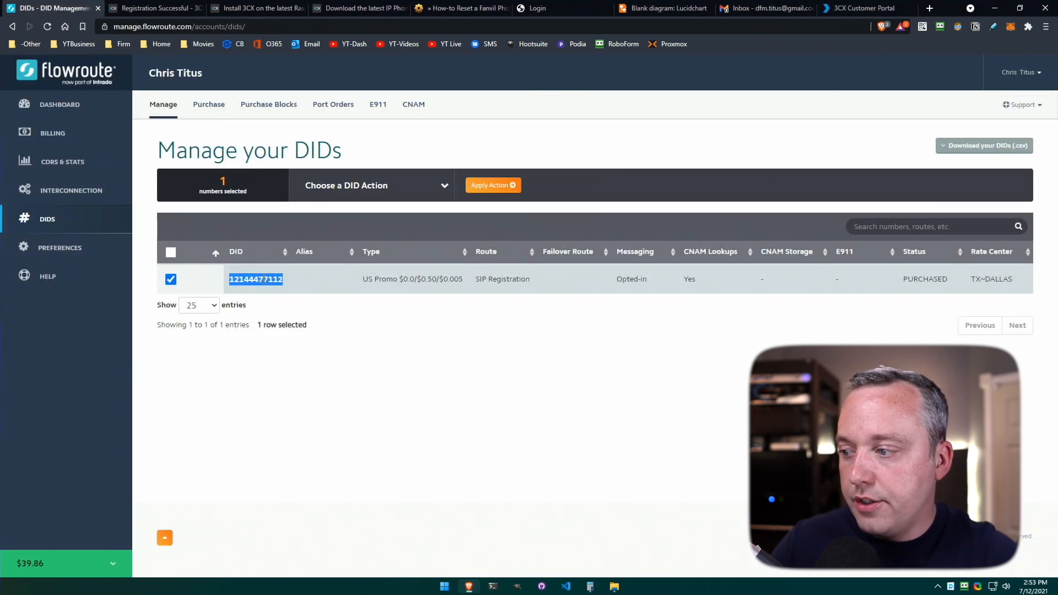
right_click(264, 279)
click(301, 290)
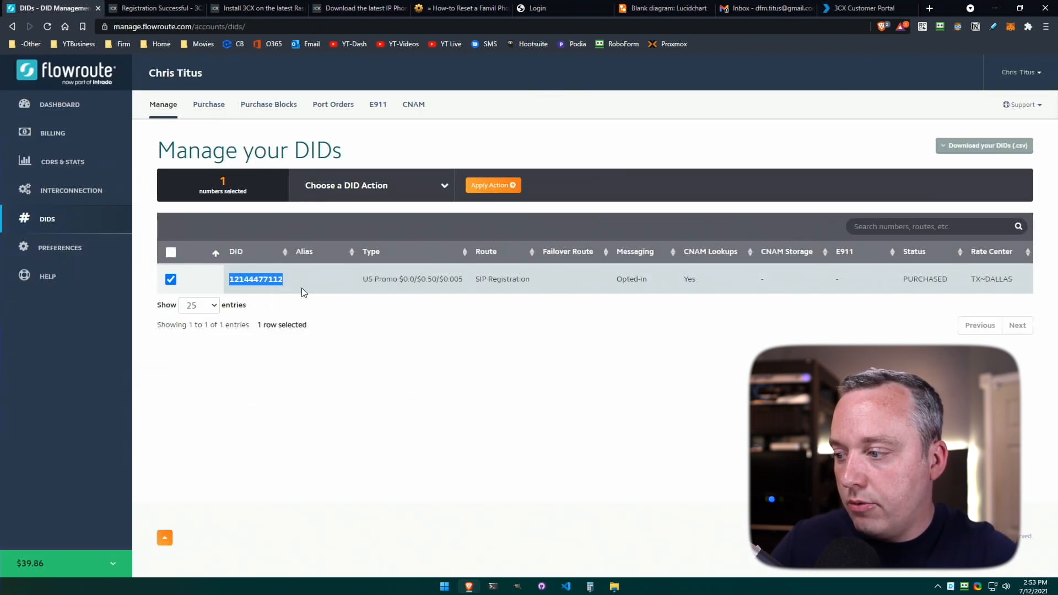
click(268, 297)
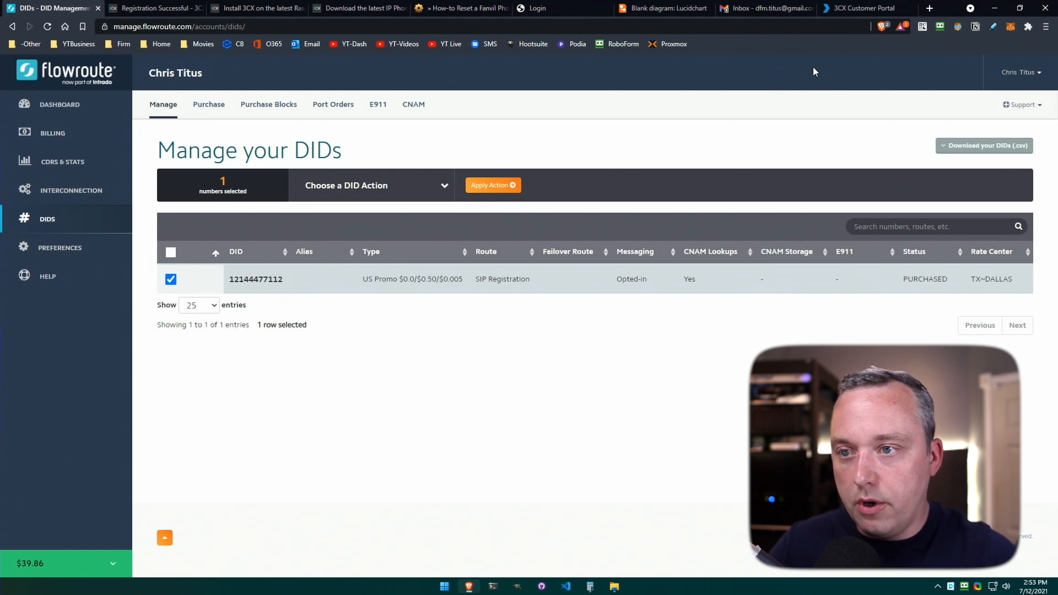
click(858, 7)
click(224, 331)
key(ctrl+v)
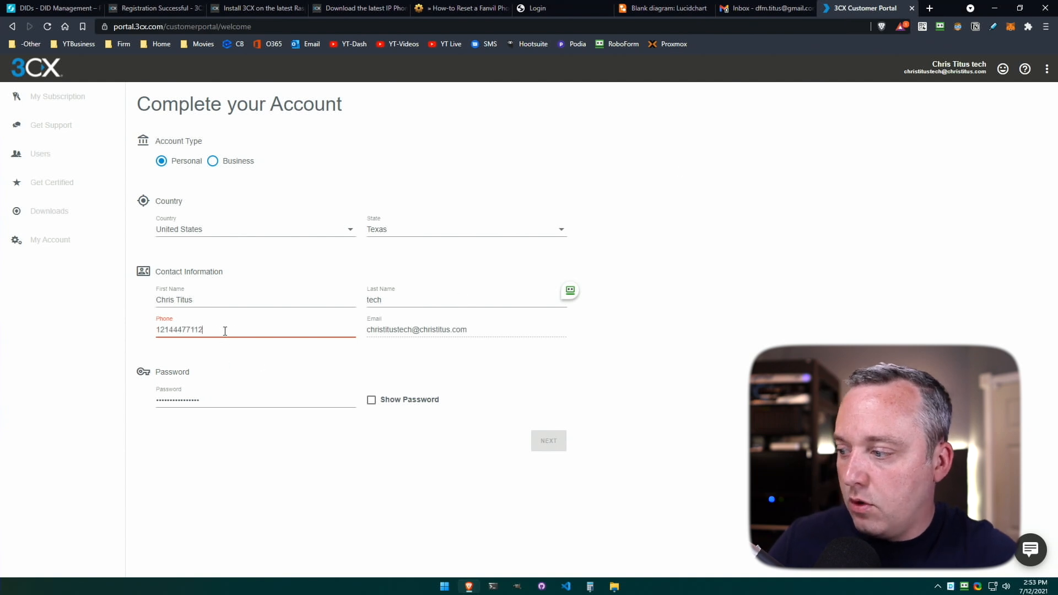
key(Home)
text(+)
click(552, 444)
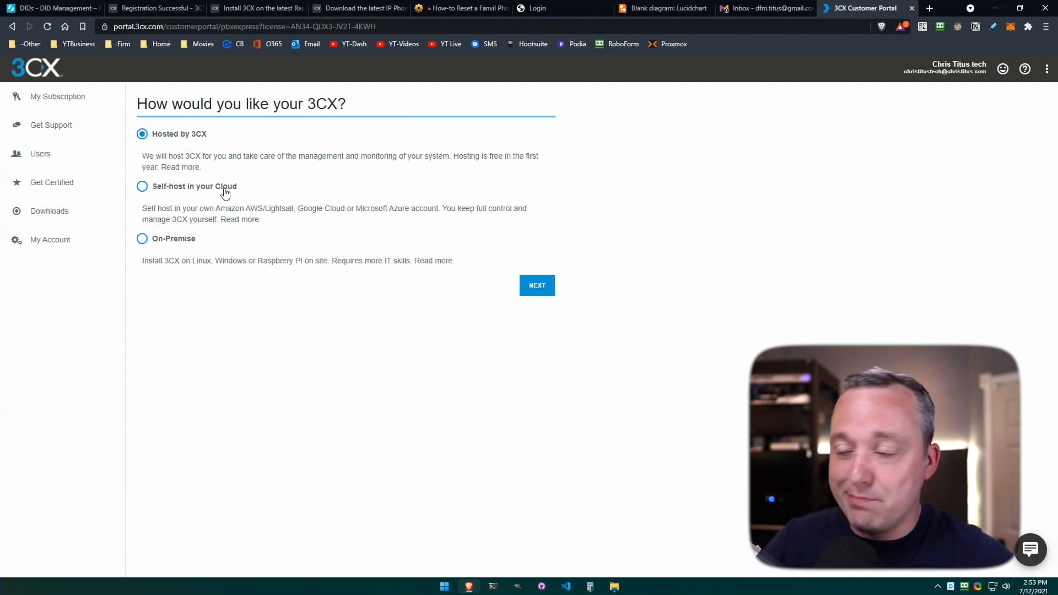
Choose On-Premise, download the RaspberryPI 4 image, and open its Installation guide.
click(178, 240)
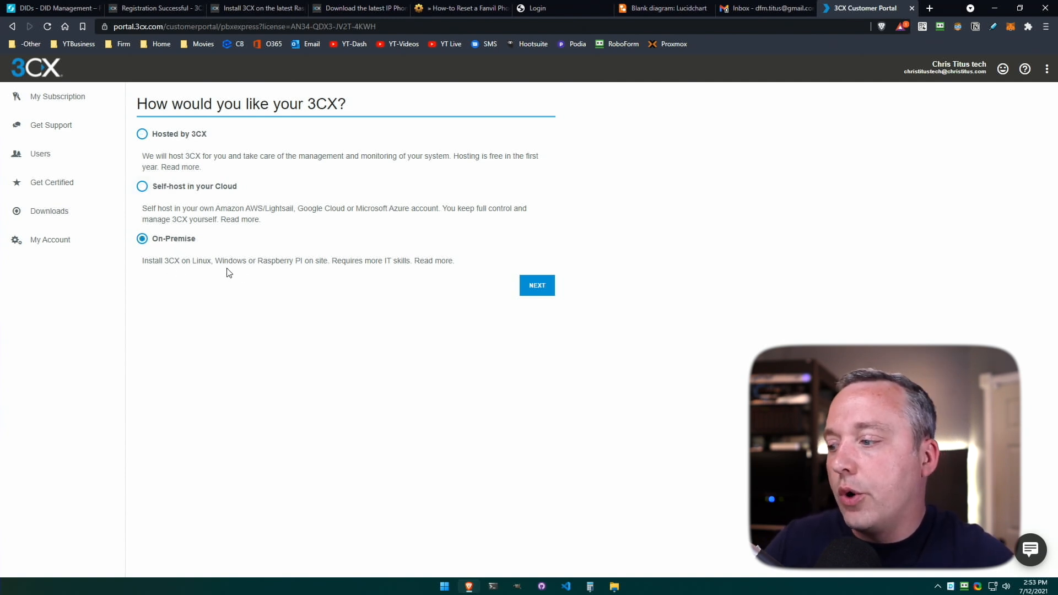
click(538, 286)
click(527, 191)
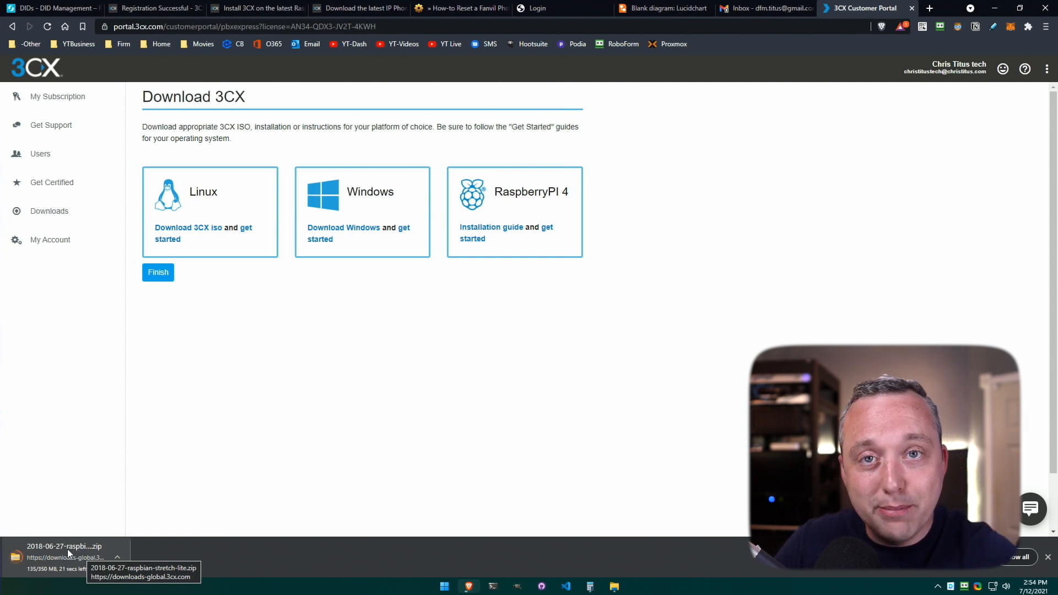
click(496, 232)
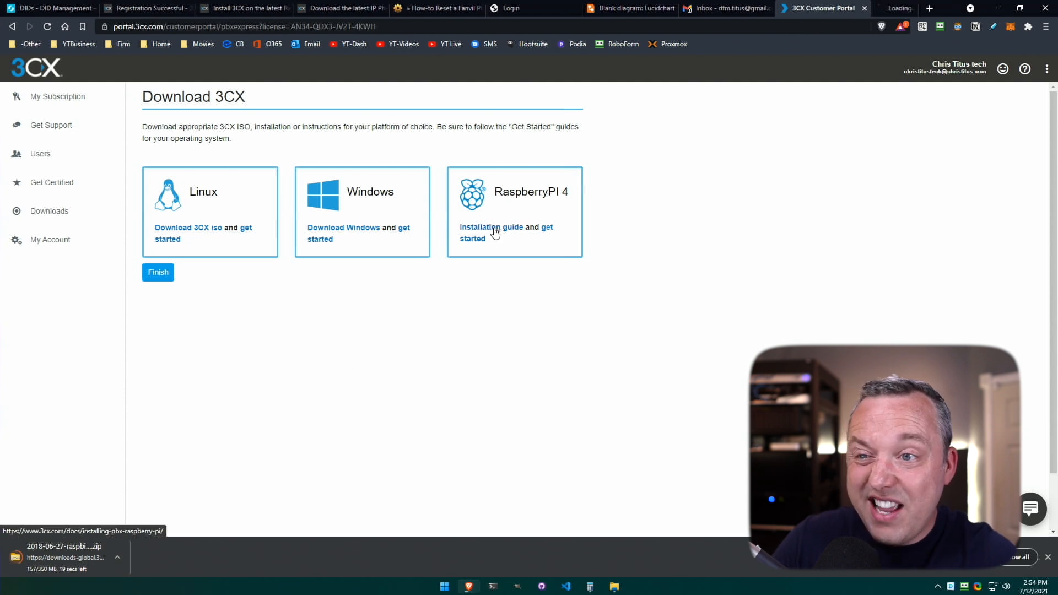
key(ctrl+Tab)
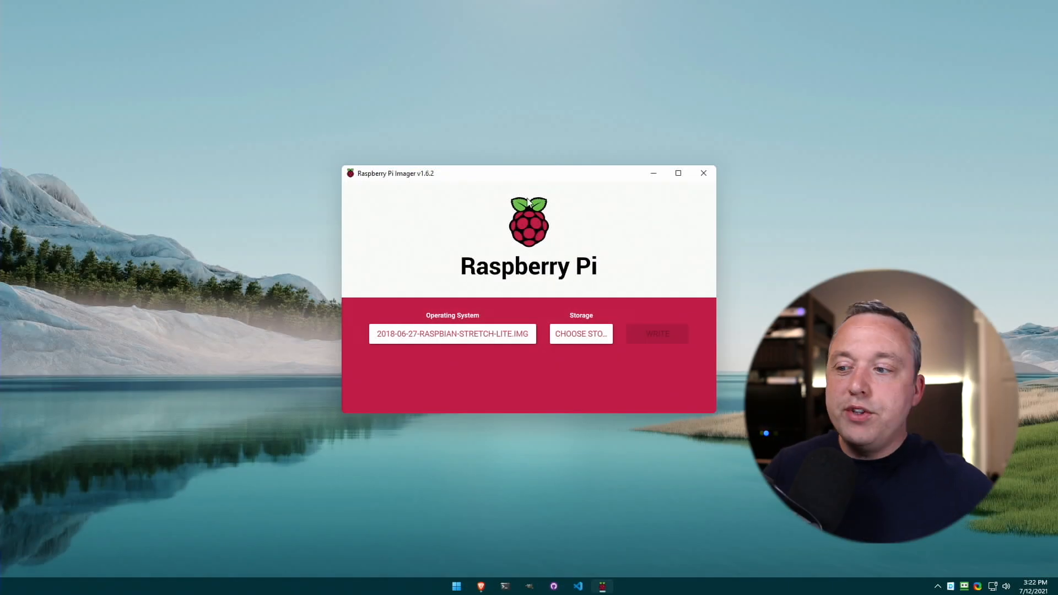
Pick Raspberry Pi OS Lite (32-bit) in Imager and write it to the SD card, confirming the erase.
click(455, 334)
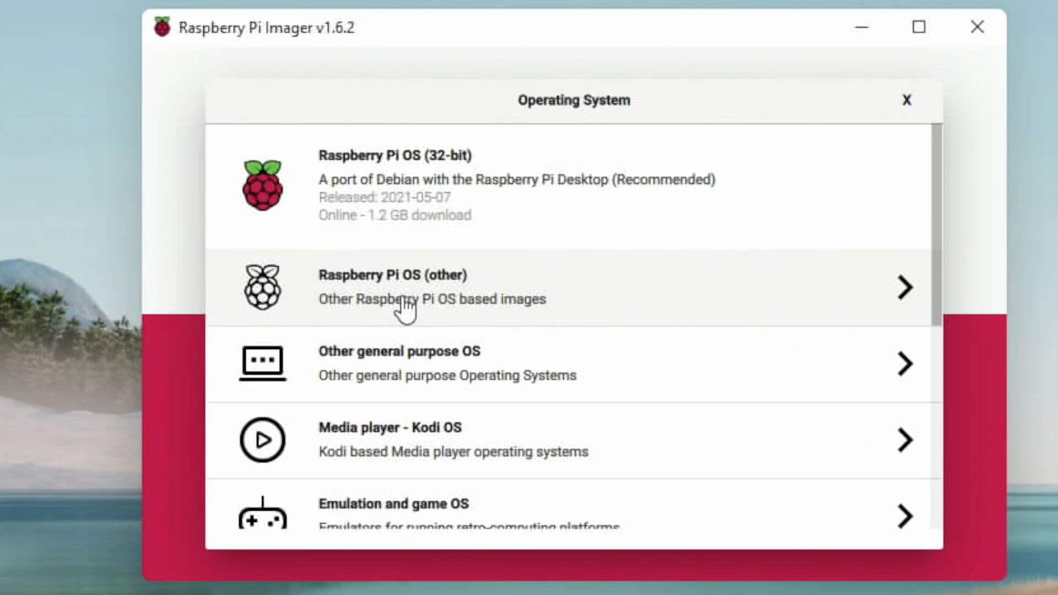
click(458, 293)
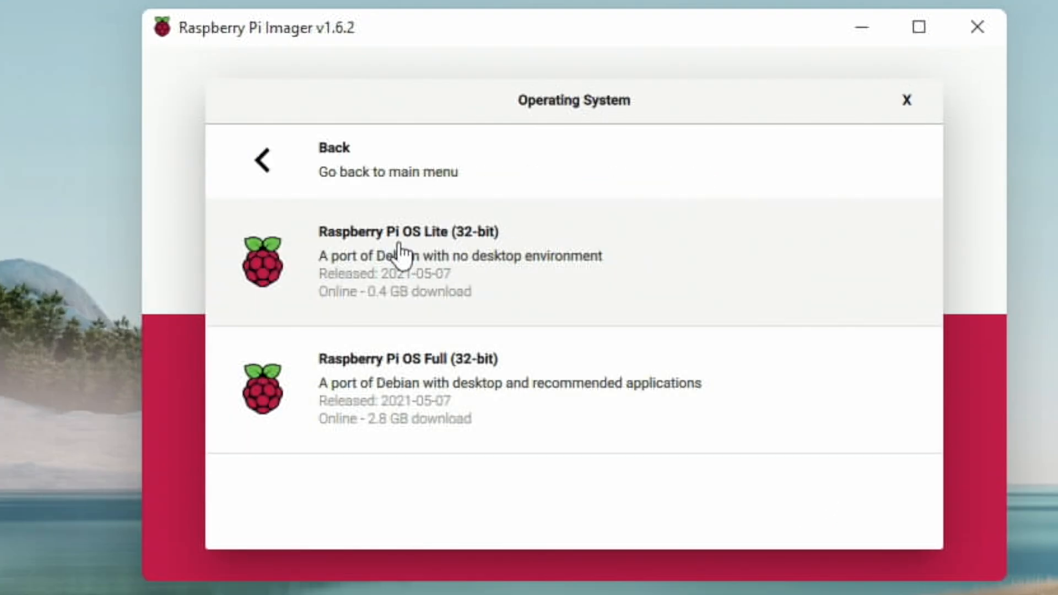
click(447, 249)
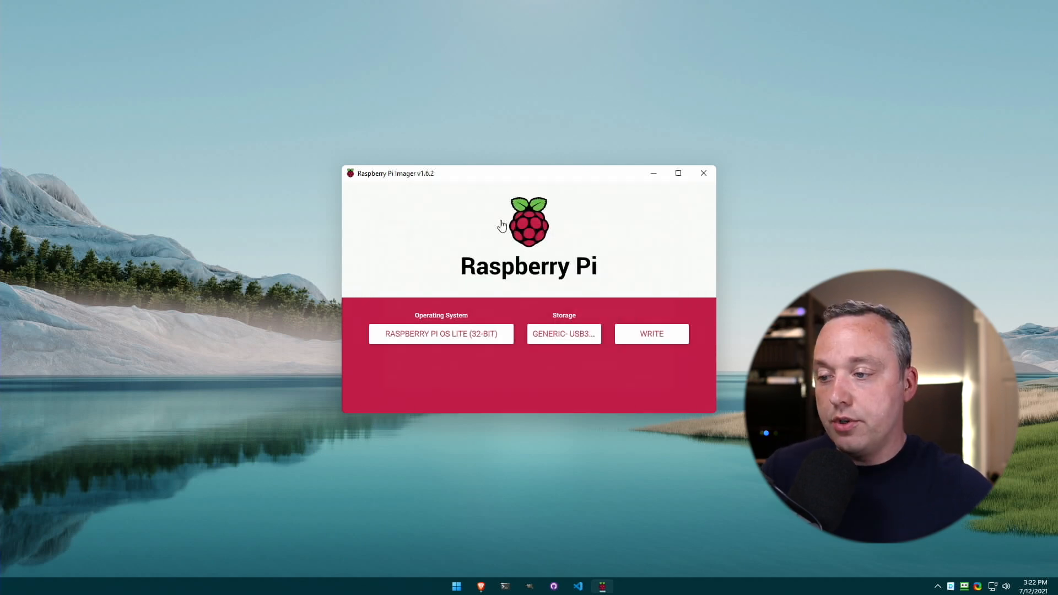
click(651, 333)
click(538, 336)
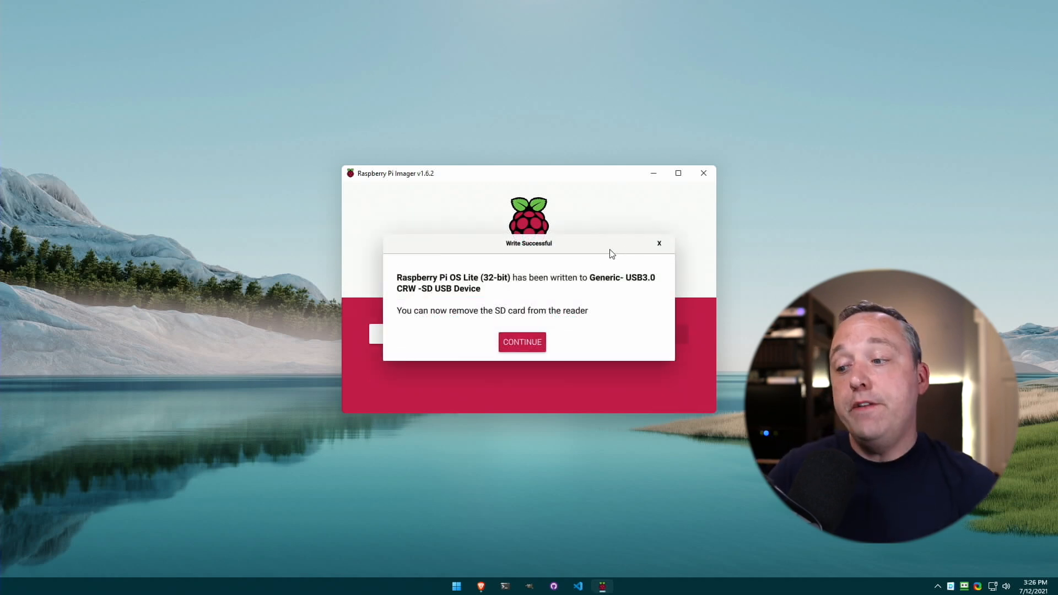
Dismiss the write-success message and log into the Pi as user pi with its password.
click(523, 348)
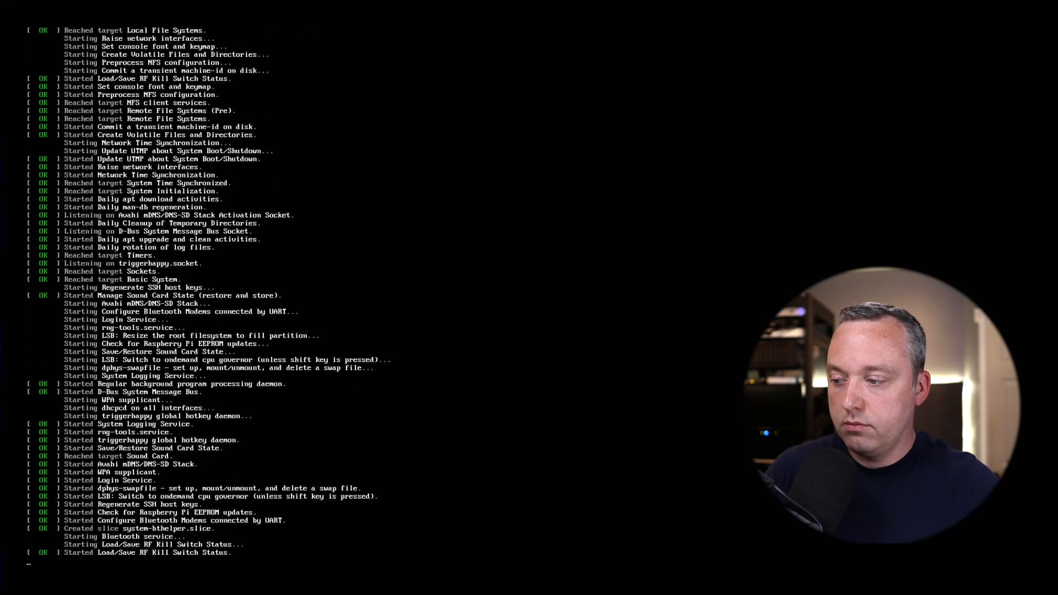
text(pi login: pi)
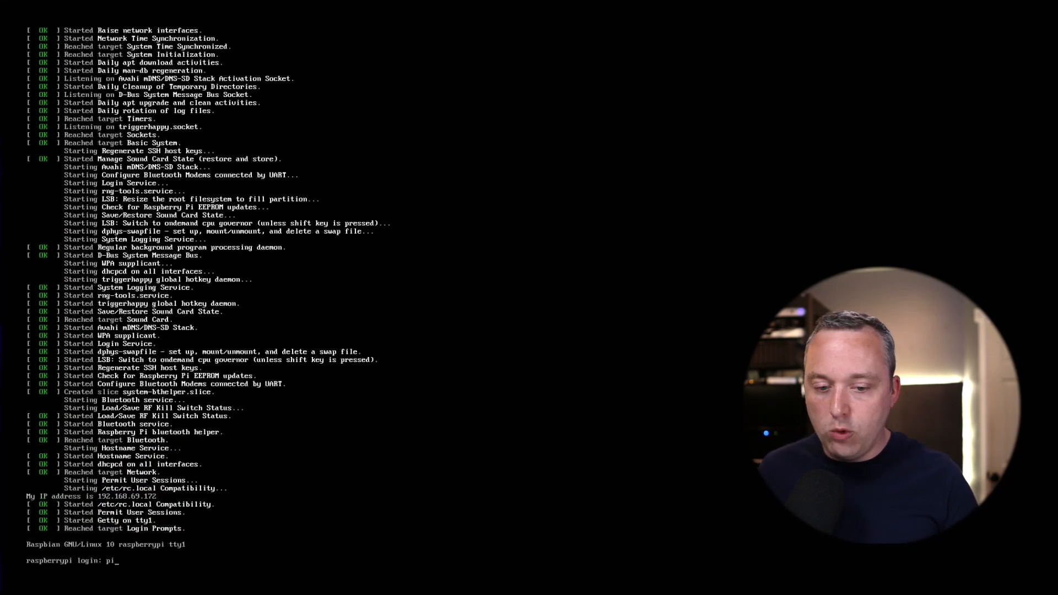
key(Return)
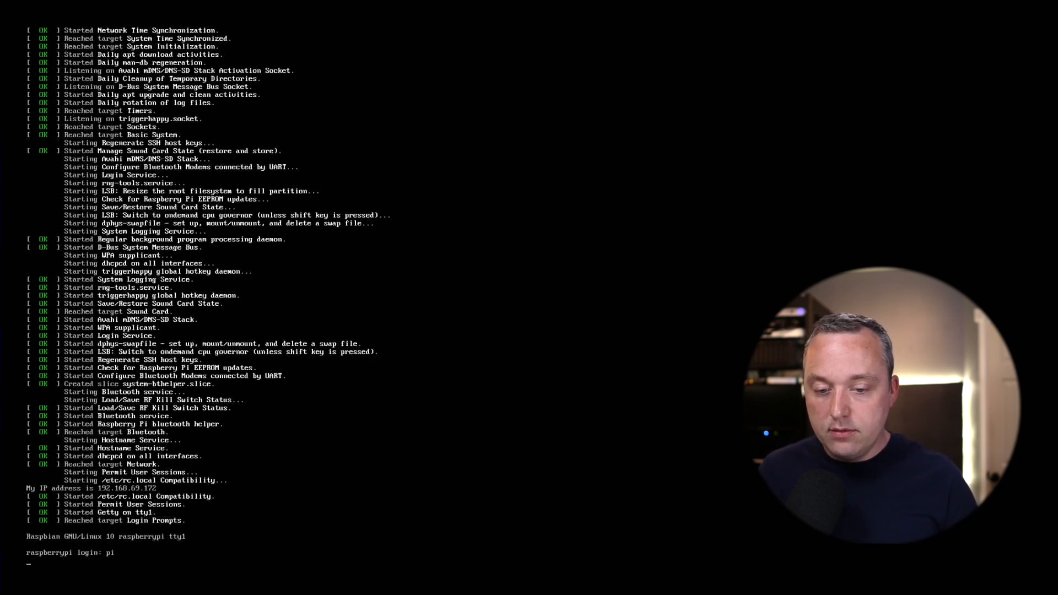
text(raspberry)
key(Return)
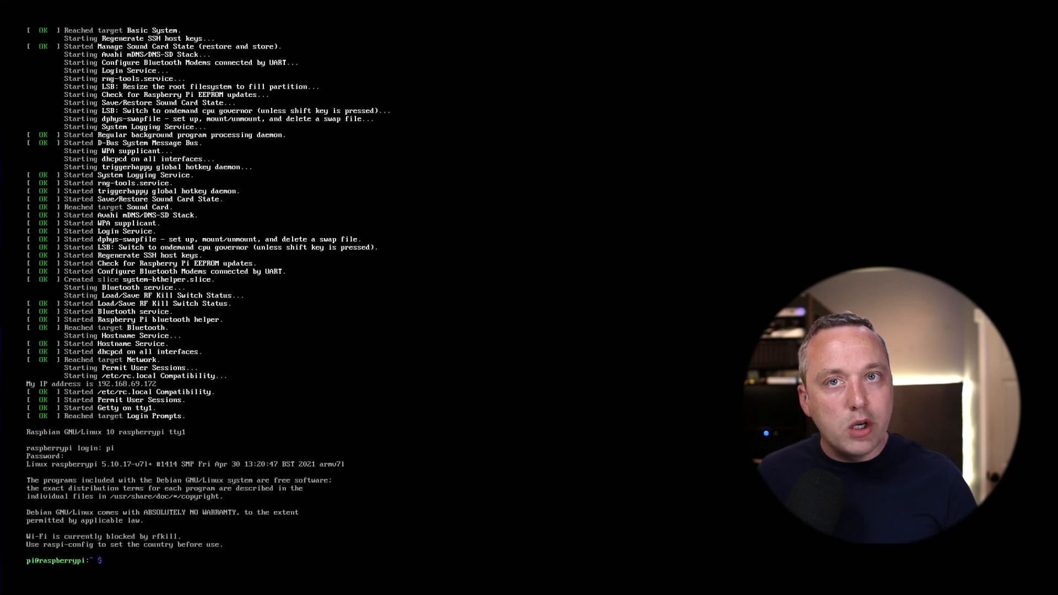
Run console-setup with sudo and choose the Terminus font at 12x24.
text(sudo)
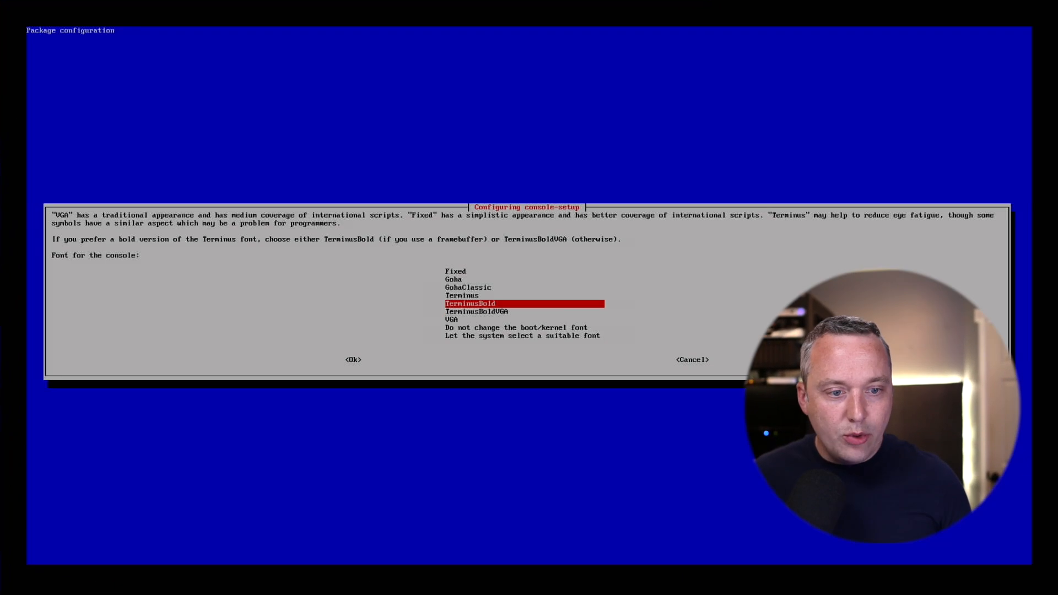
key(Up)
key(Return)
key(Down)
key(Down)
key(Down)
key(Down)
key(Down)
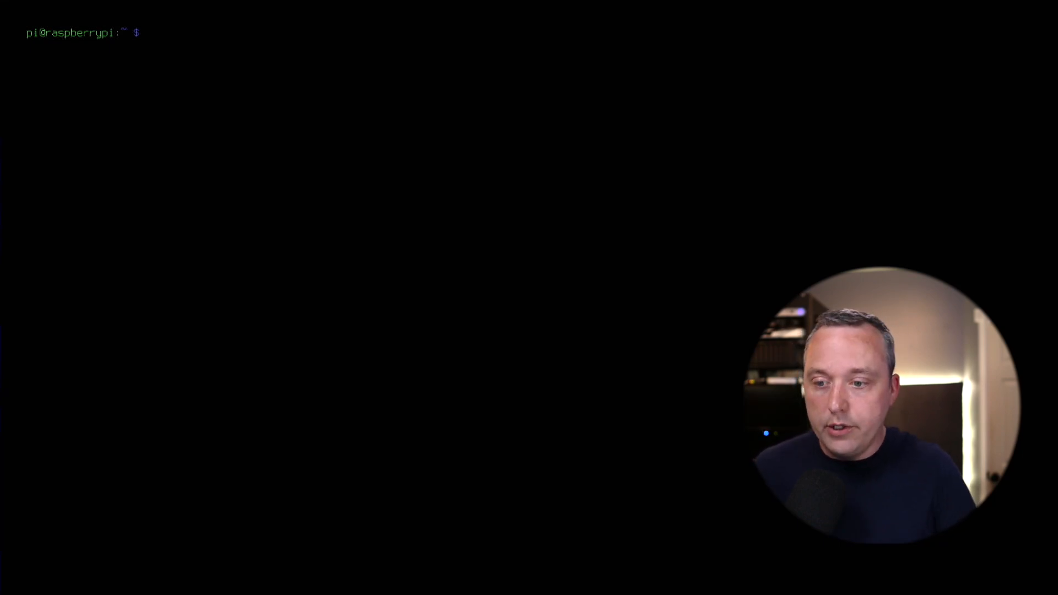
In sudo raspi-config, change the hostname under System Options to 3cx.
text(sudo raspi)
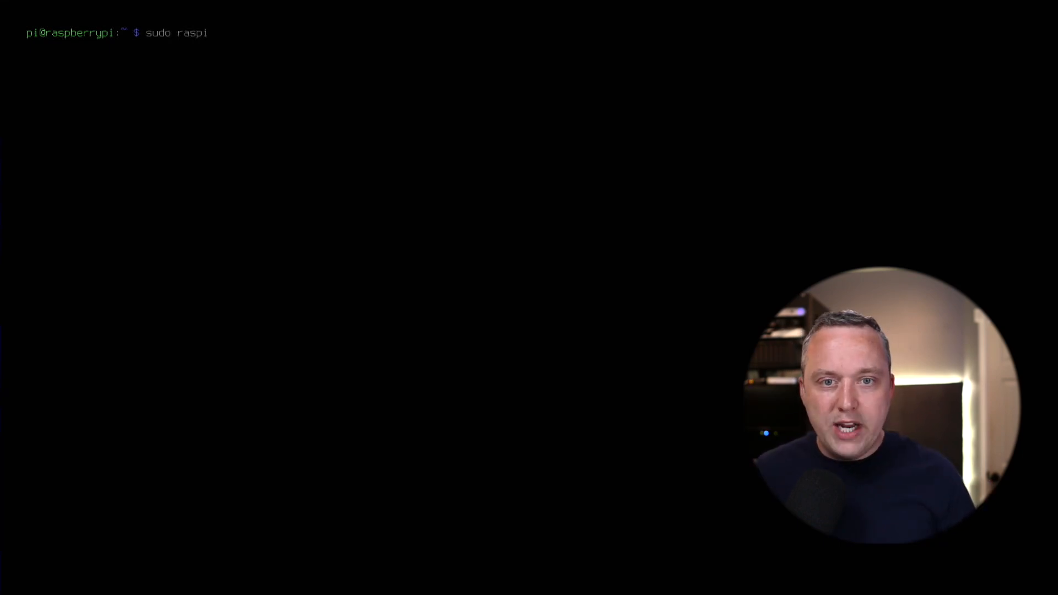
text(-config)
key(Return)
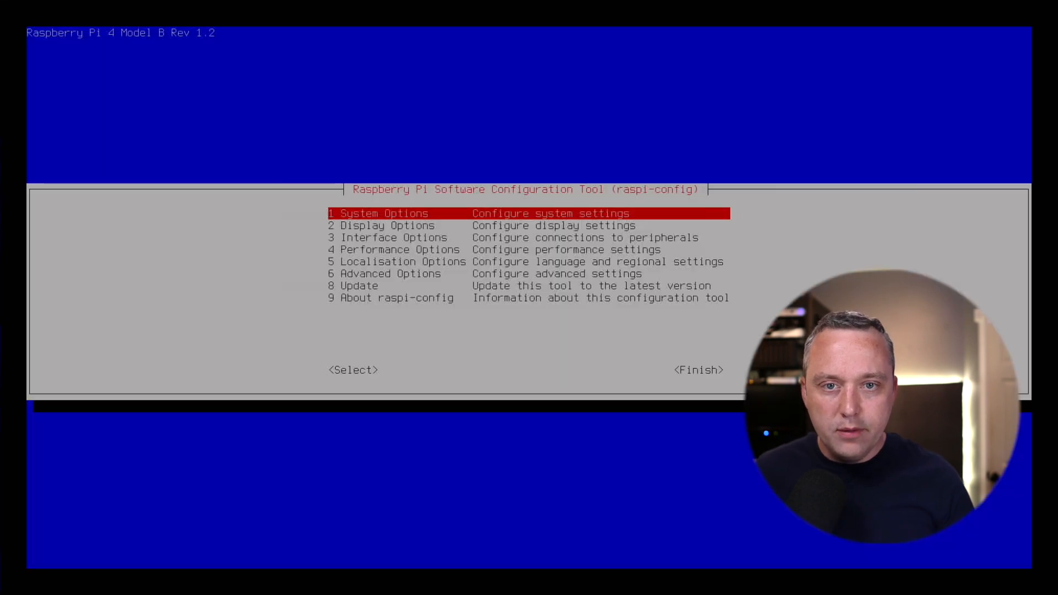
key(Return)
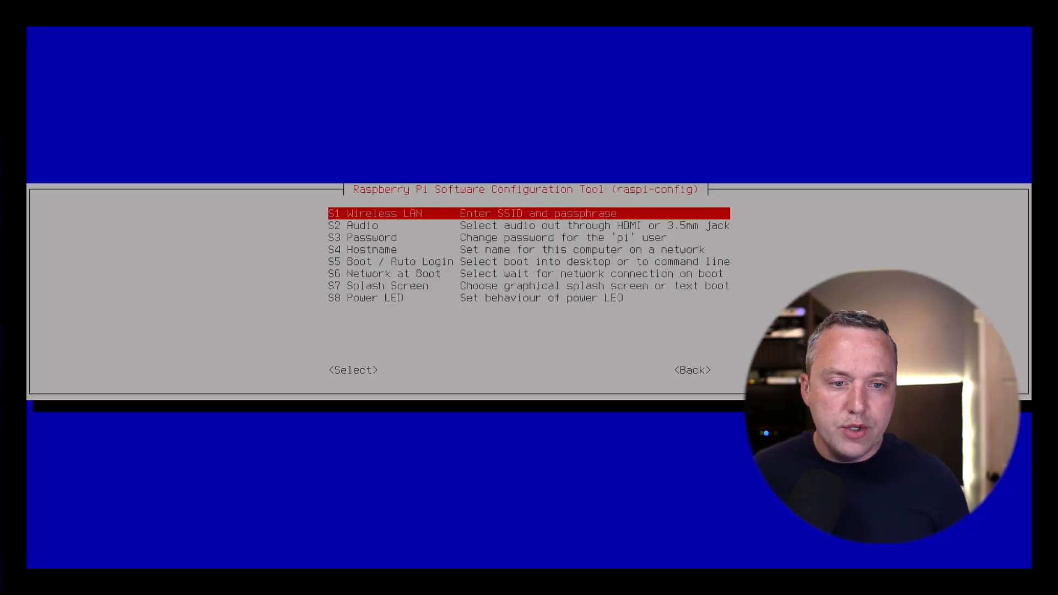
key(Down)
key(Down)
key(Down)
key(Return)
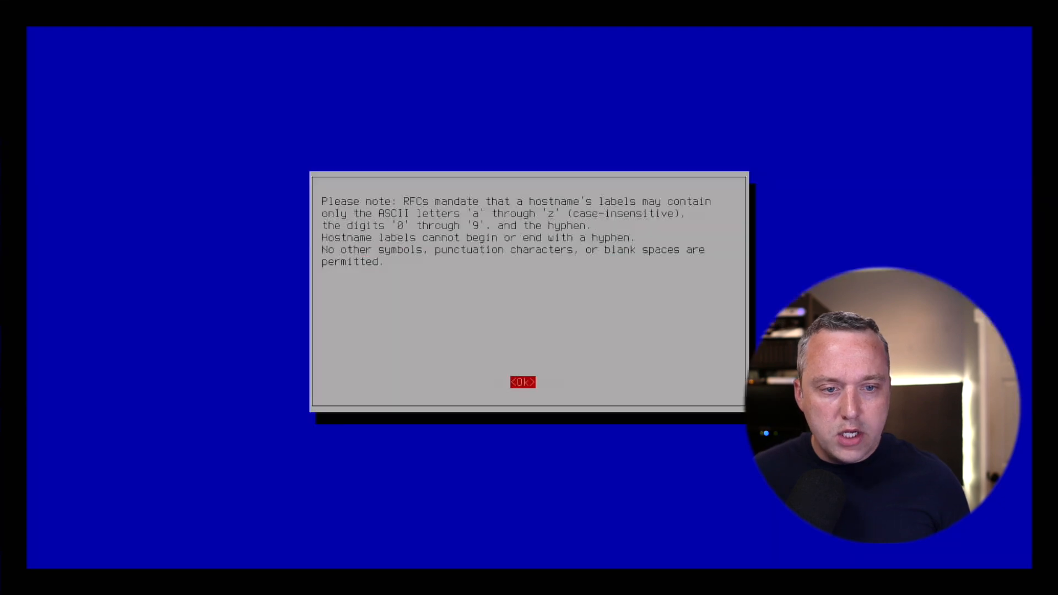
key(Return)
key(BackSpace)
key(BackSpace)
key(BackSpace)
key(BackSpace)
key(BackSpace)
key(BackSpace)
key(BackSpace)
key(BackSpace)
key(BackSpace)
key(BackSpace)
key(BackSpace)
text(3)
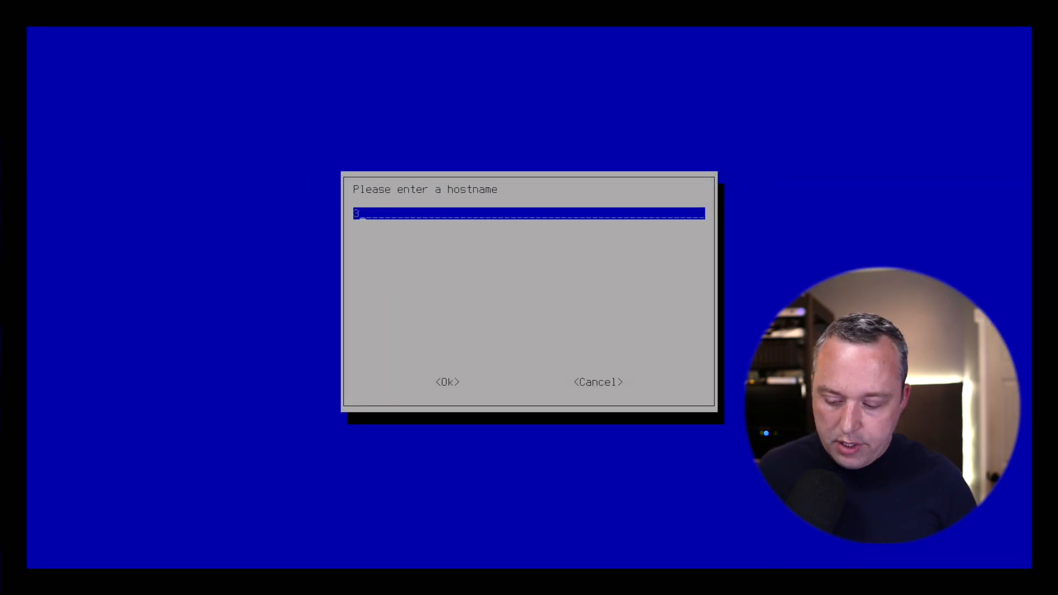
key(Return)
Enable the SSH server under Interface Options.
key(Down)
key(Down)
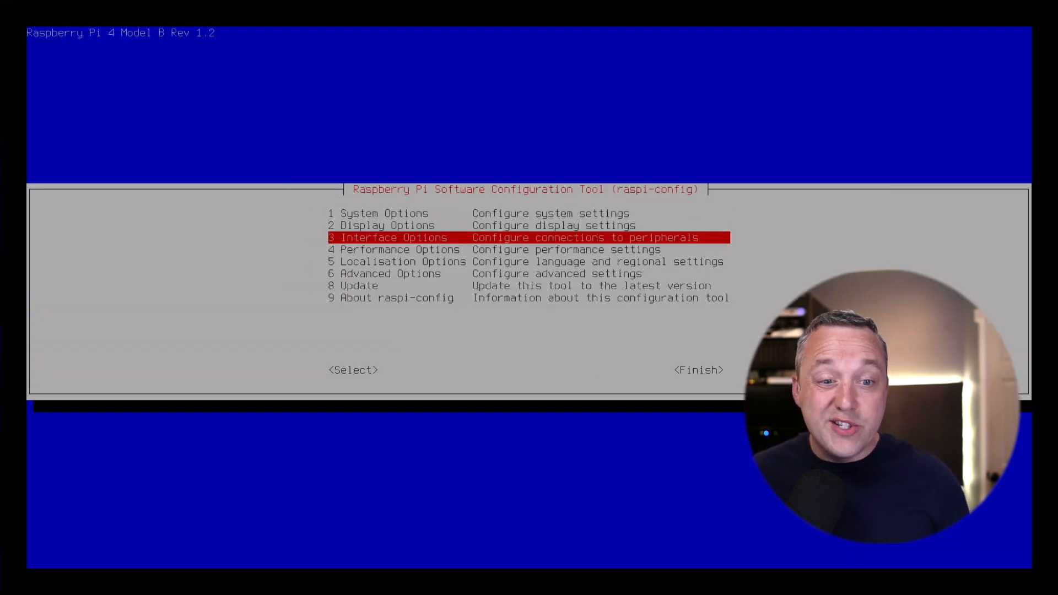
key(Return)
key(Down)
key(Return)
key(Left)
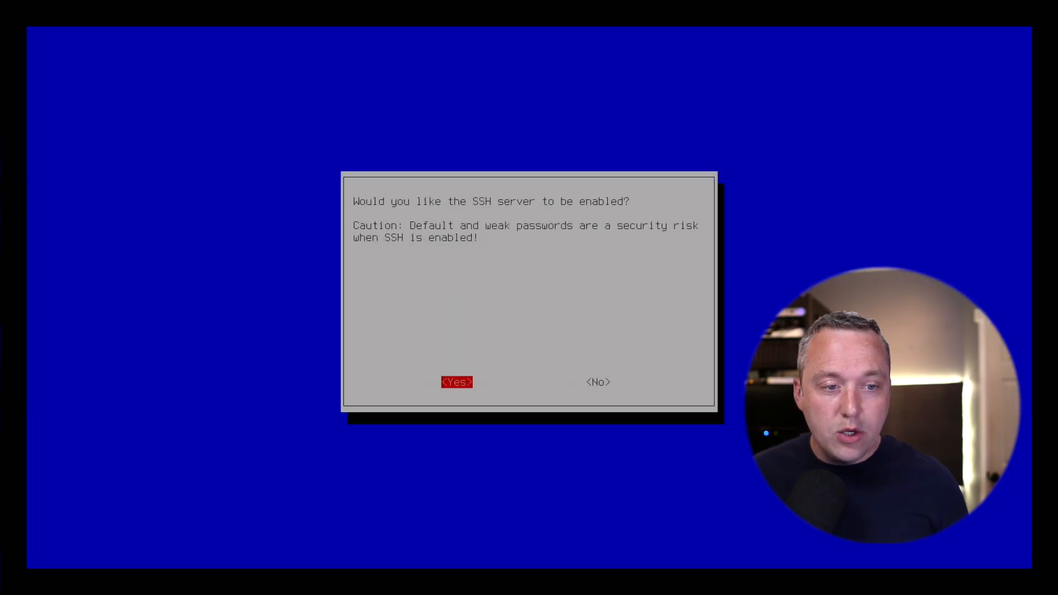
key(Return)
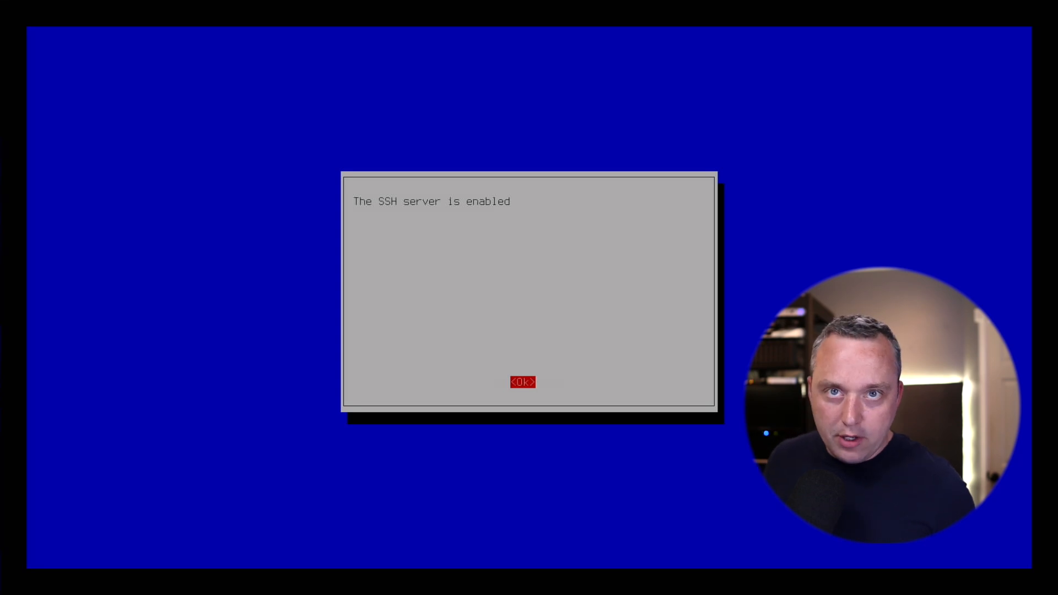
key(Return)
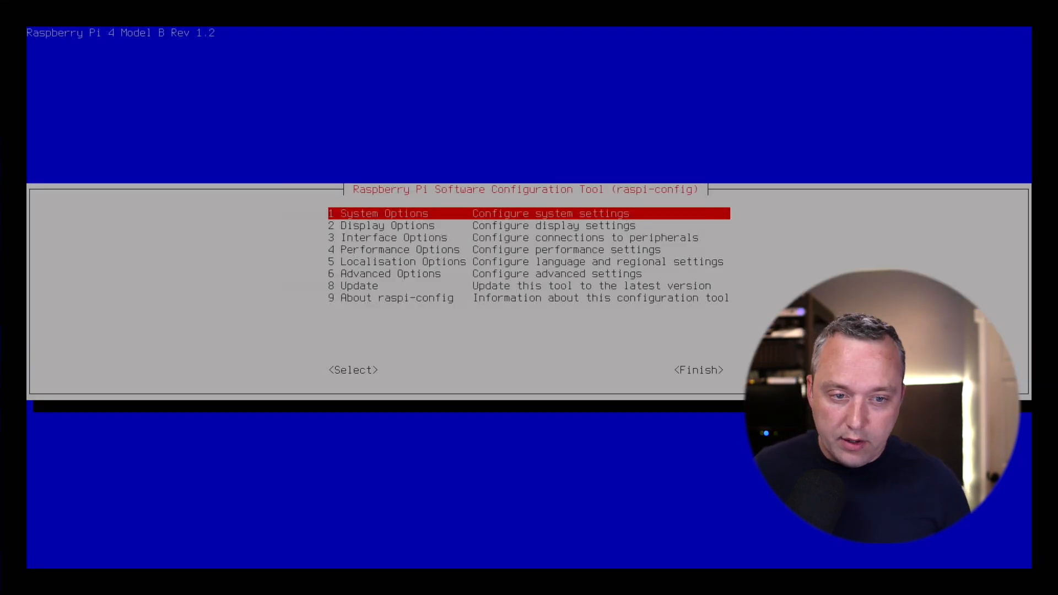
Finish raspi-config and confirm rebooting the Pi.
key(Down)
key(Down)
key(Down)
key(Down)
key(Down)
key(Down)
key(Down)
key(Tab)
key(Tab)
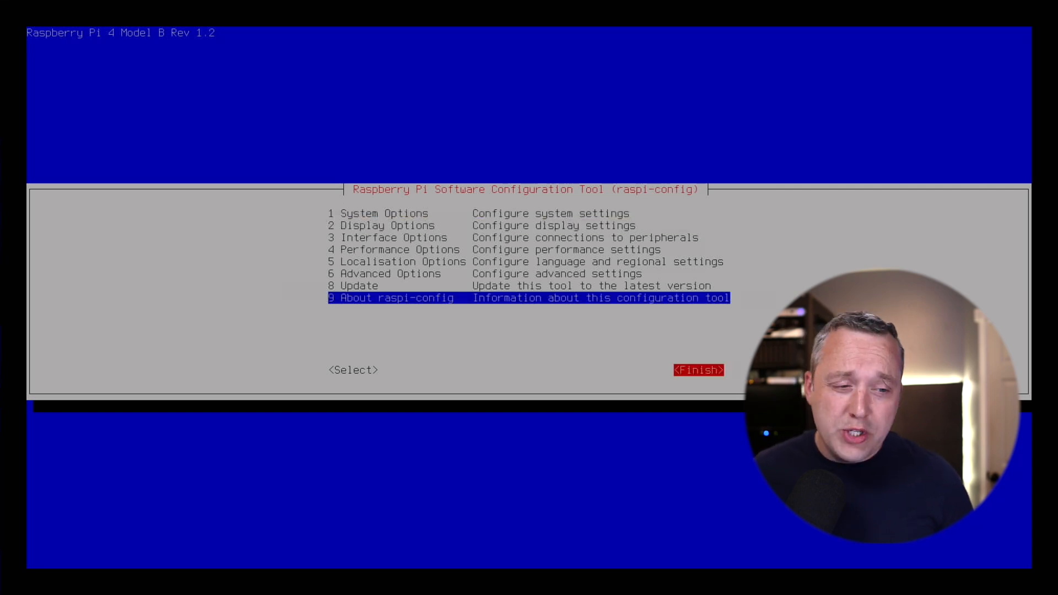
key(Return)
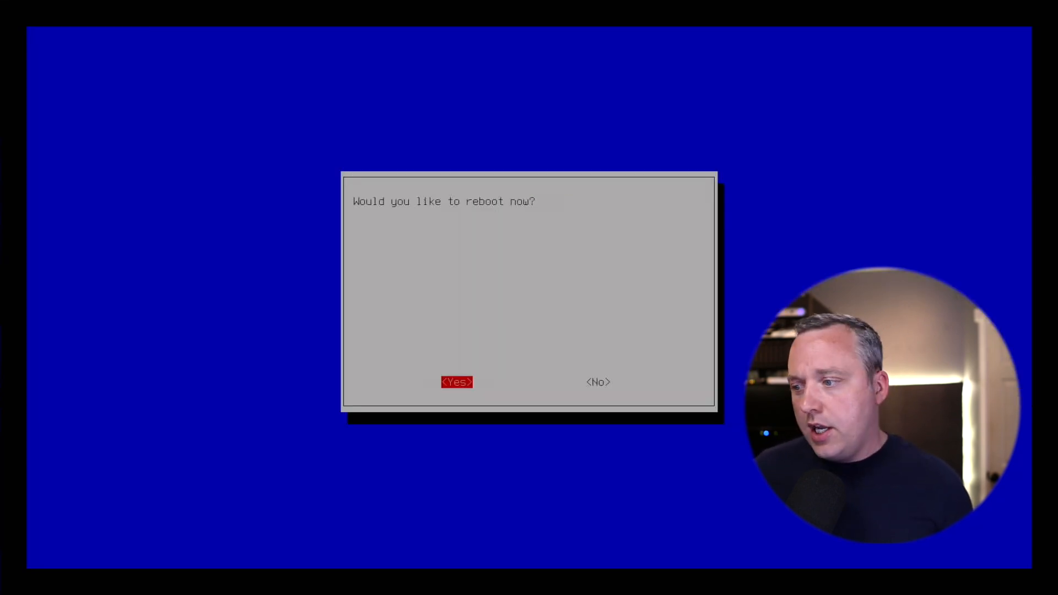
key(Return)
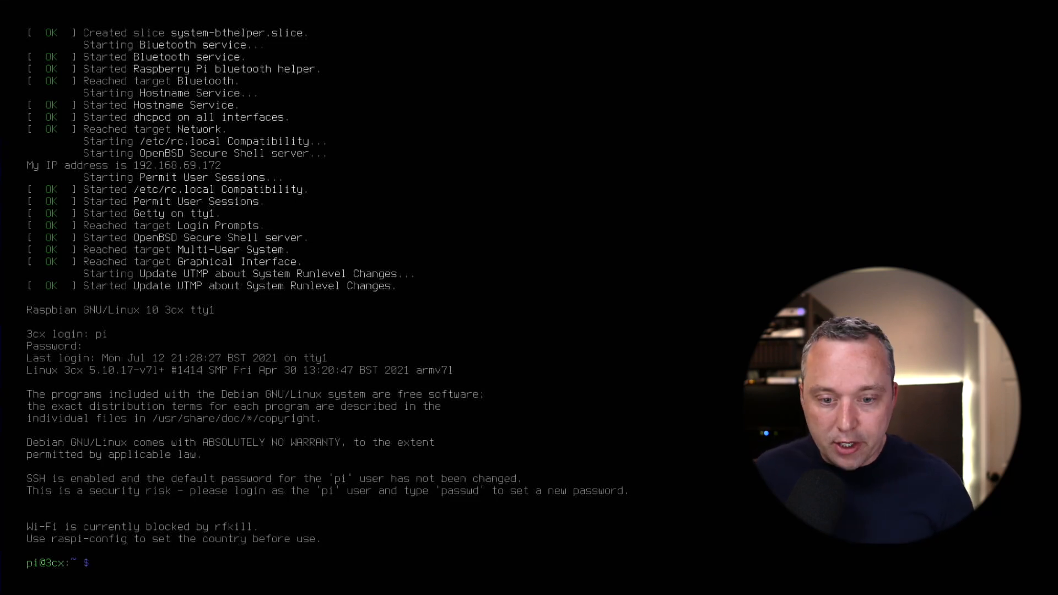
Change the pi user's password with passwd and clear the screen.
text(passwd)
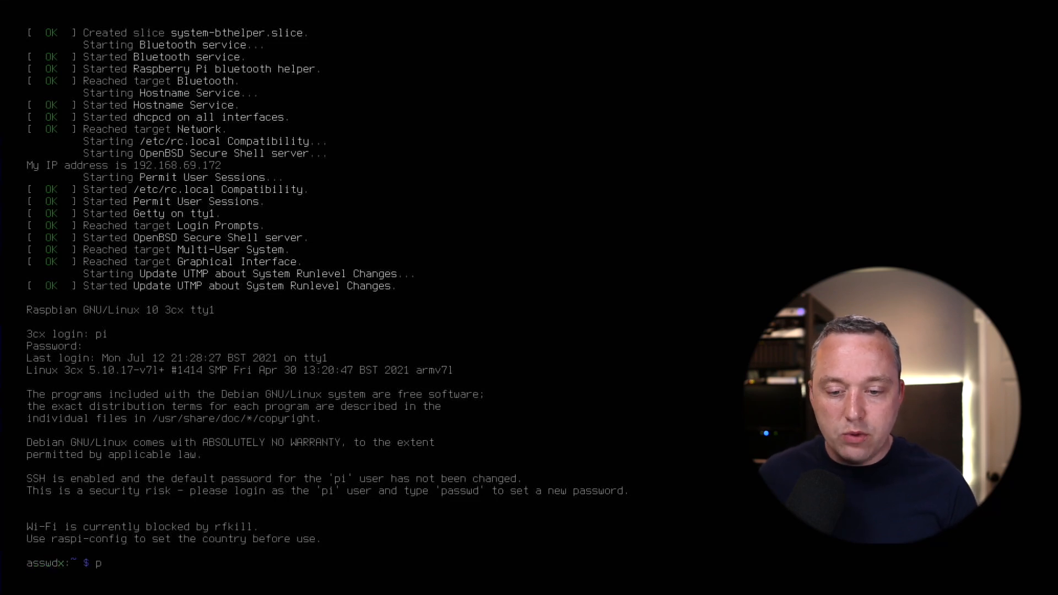
key(Return)
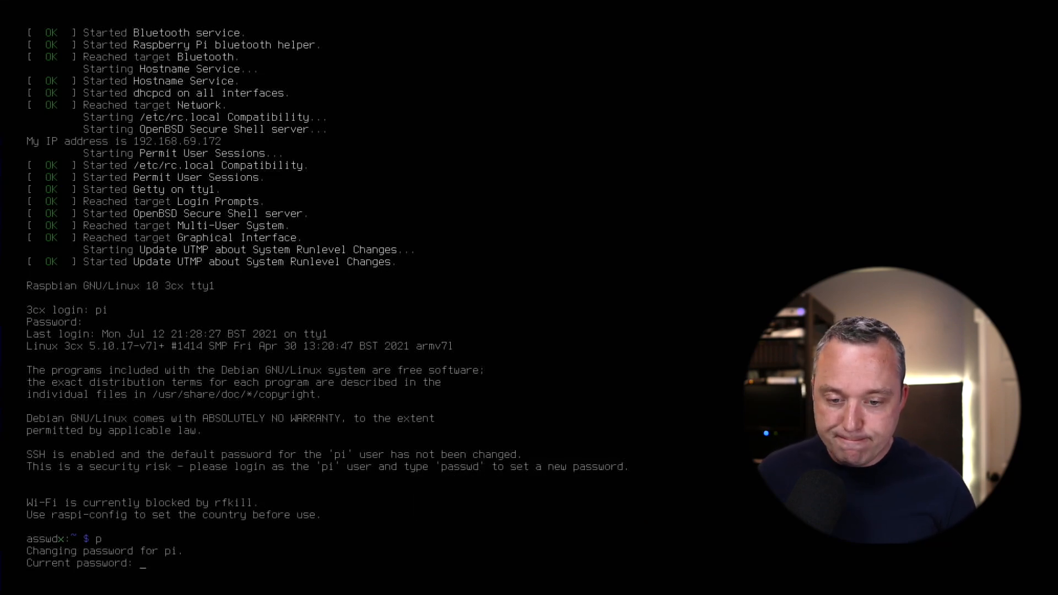
key(Return)
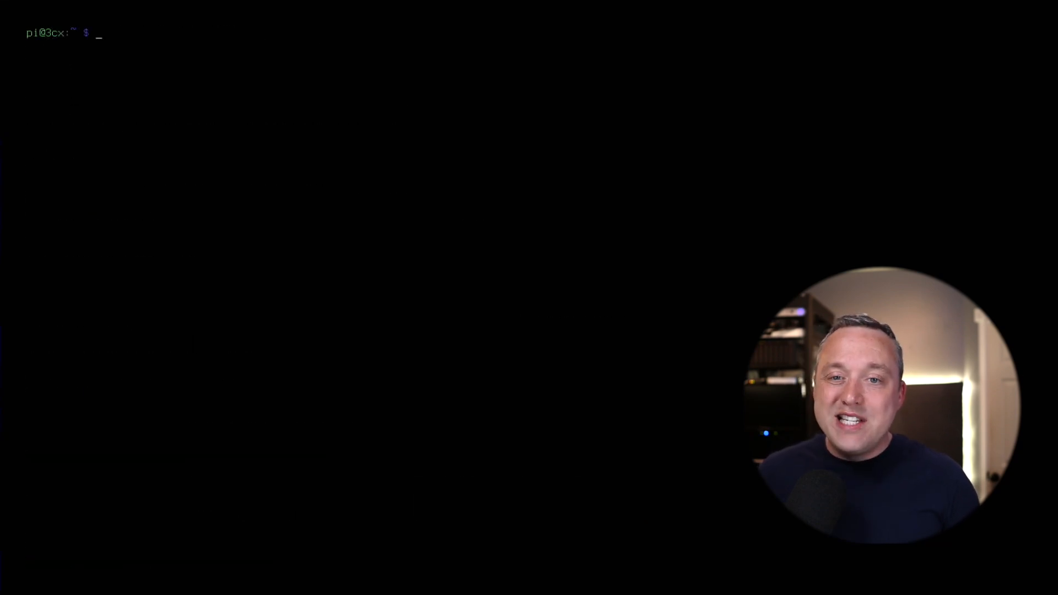
Open /etc/dhcpcd.conf in nano with sudo and move down to the static IP example.
text(s)
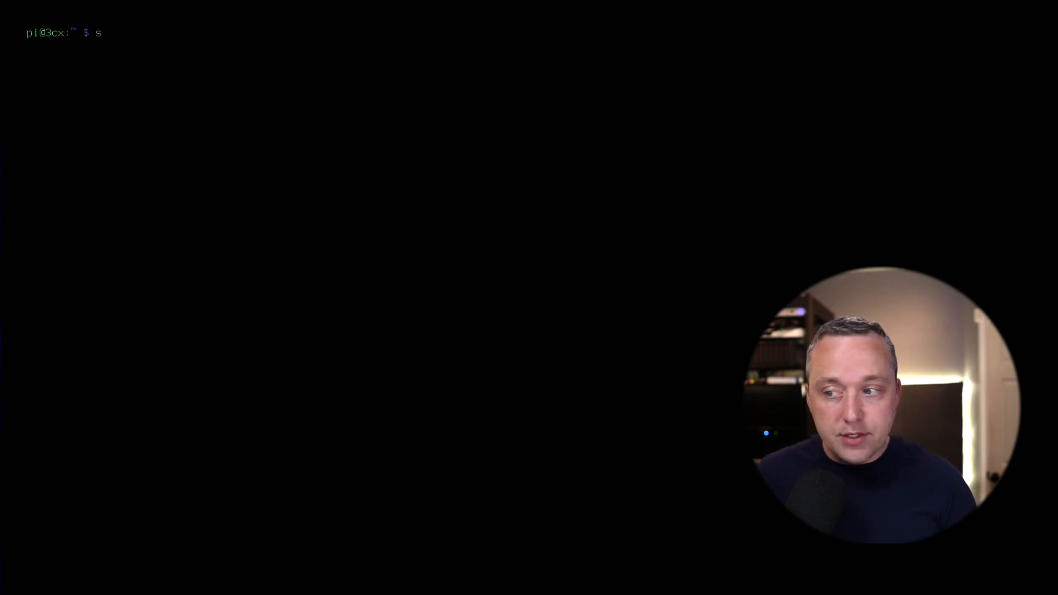
text(udo)
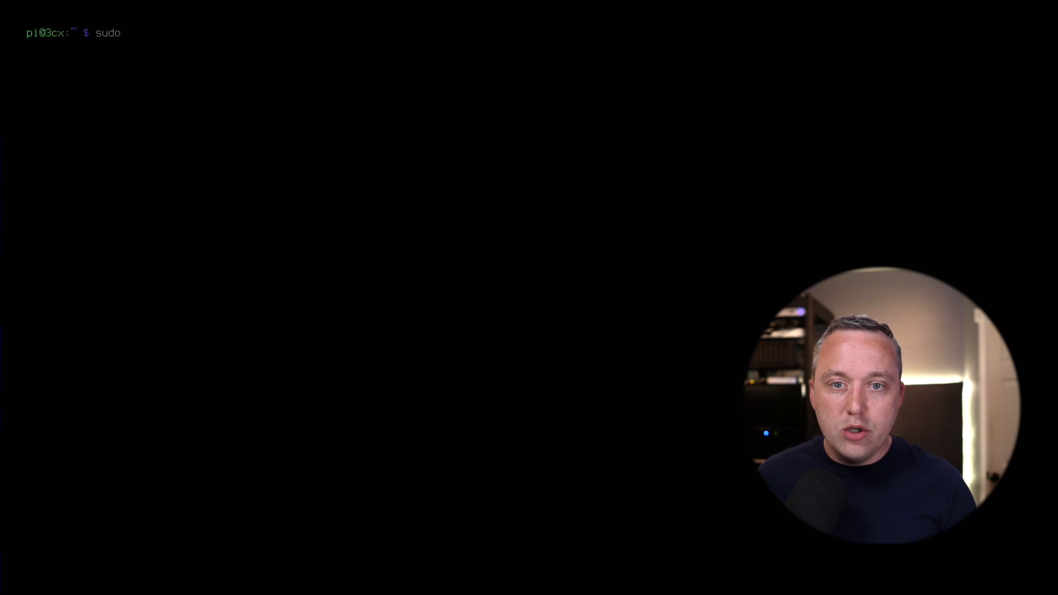
key(BackSpace)
key(BackSpace)
key(BackSpace)
key(BackSpace)
text(sud)
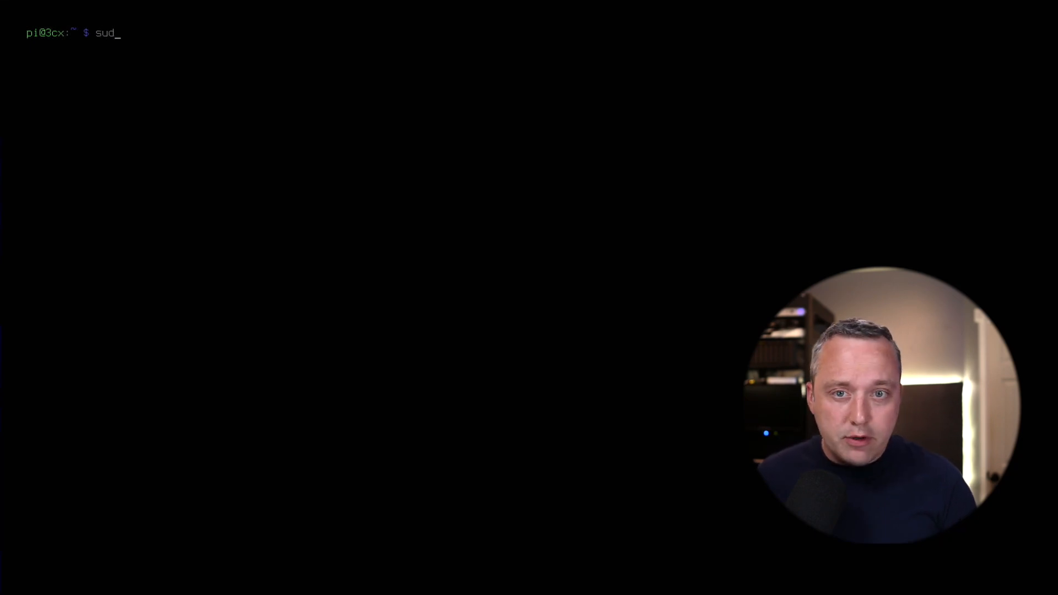
text(o nano /etc/dhcpd)
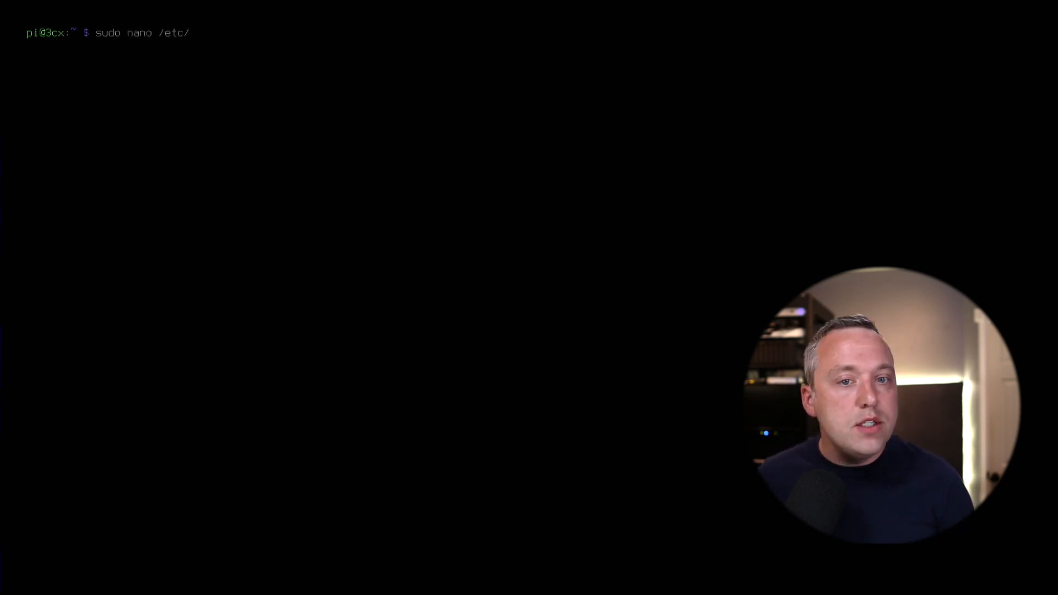
key(BackSpace)
text(cd.conf)
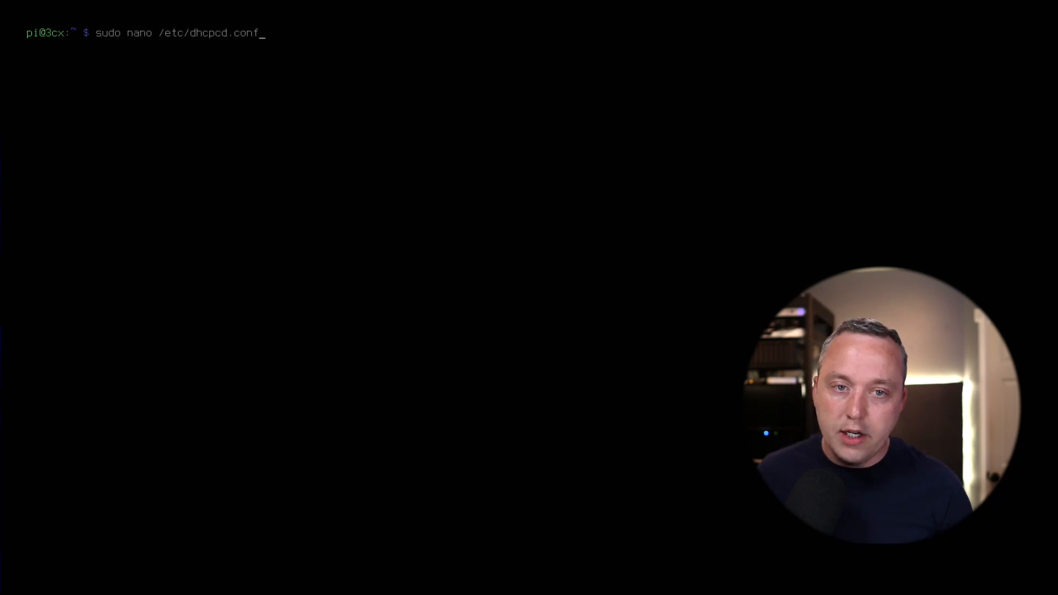
key(Return)
key(Down)
key(Down)
key(Down)
key(Down)
key(Down)
key(Down)
key(Down)
key(Down)
key(Down)
key(Down)
key(Down)
key(Down)
key(Down)
key(Down)
key(Down)
key(Down)
key(Down)
key(Down)
key(Down)
key(Down)
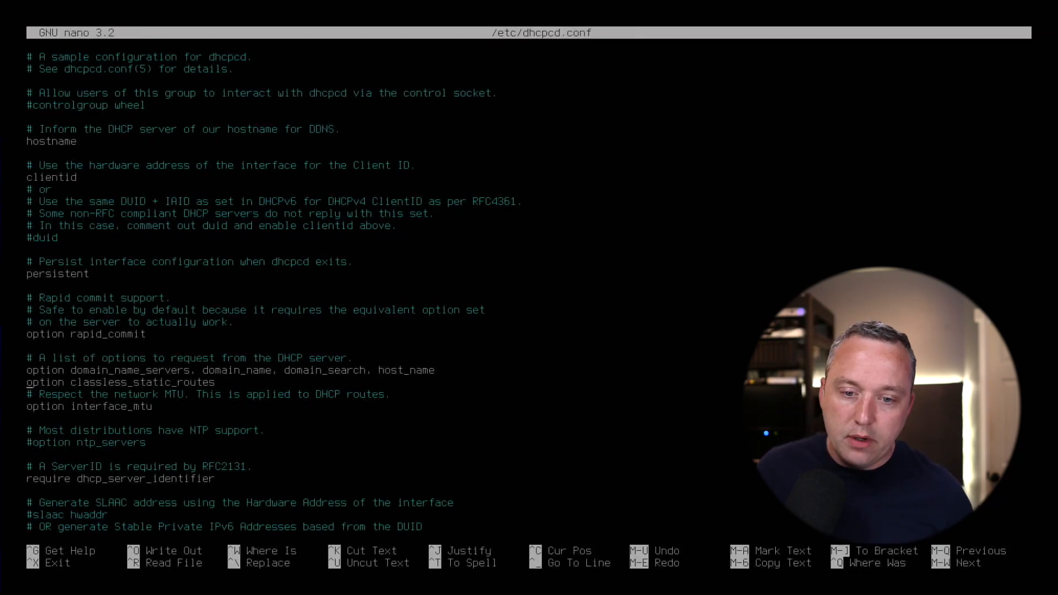
Uncomment the eth0 interface and routers lines, and set ip_address to 192.168.69.19/24.
key(Up)
key(Up)
key(Up)
key(Up)
key(Up)
key(Up)
key(Delete)
key(Delete)
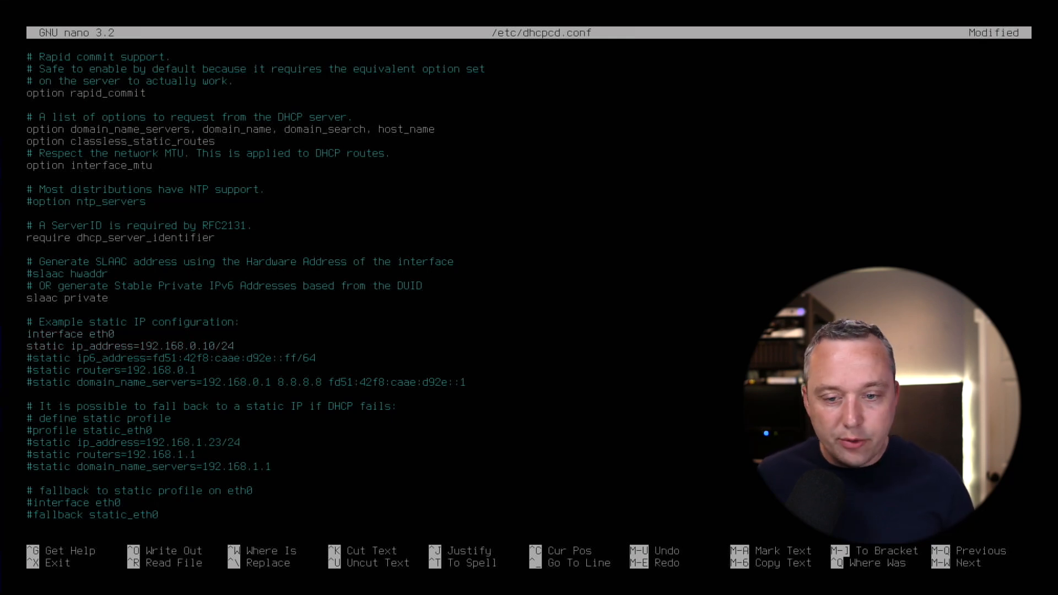
key(Delete)
key(Delete)
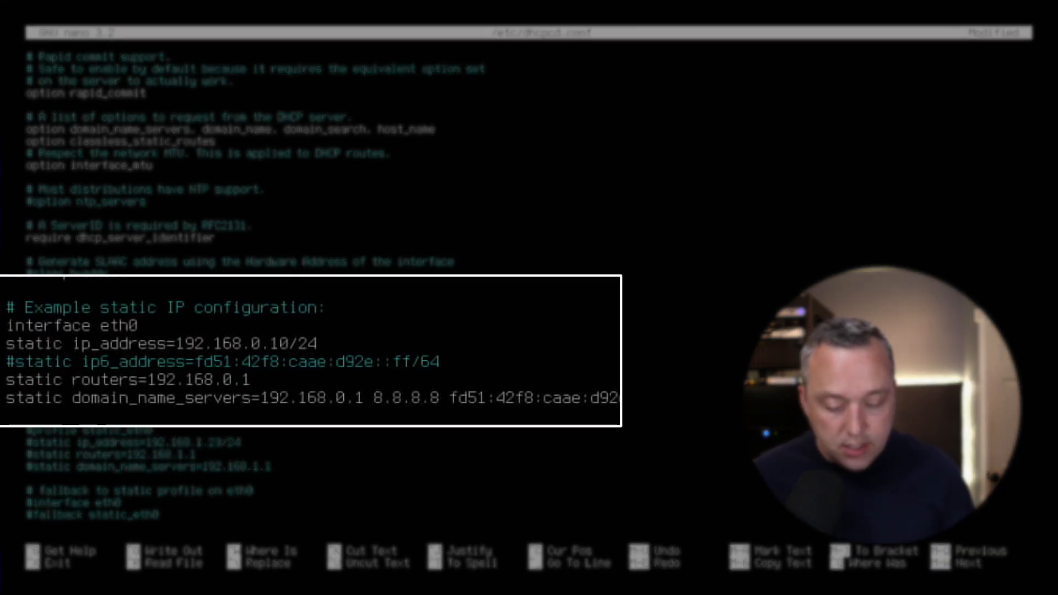
key(Delete)
text(69)
key(Delete)
text(9)
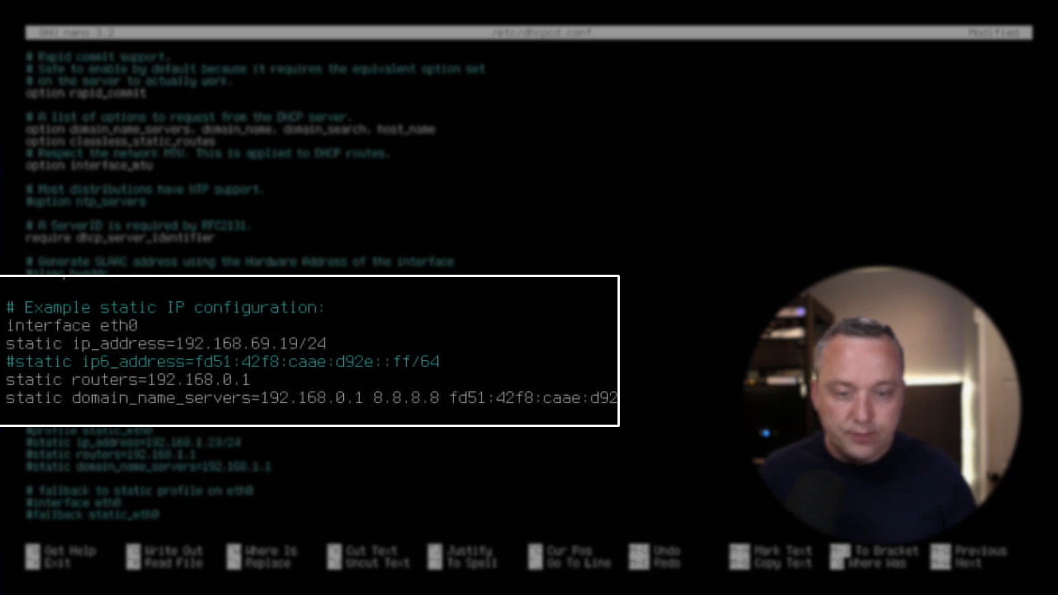
Change the static routers gateway to 192.168.69.1.
key(Right)
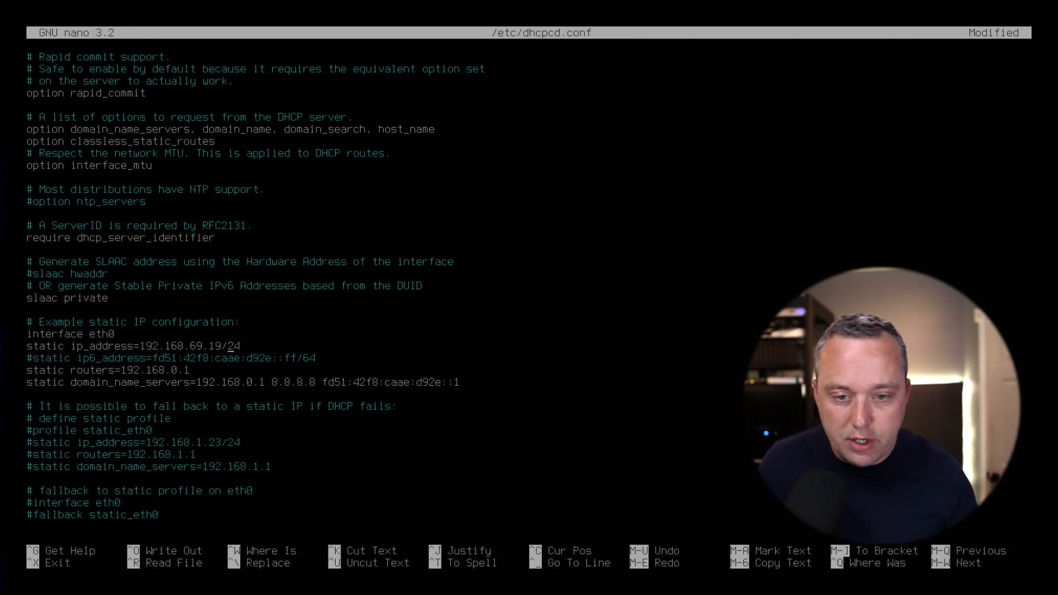
key(Down)
key(Left)
key(Left)
key(BackSpace)
text(69)
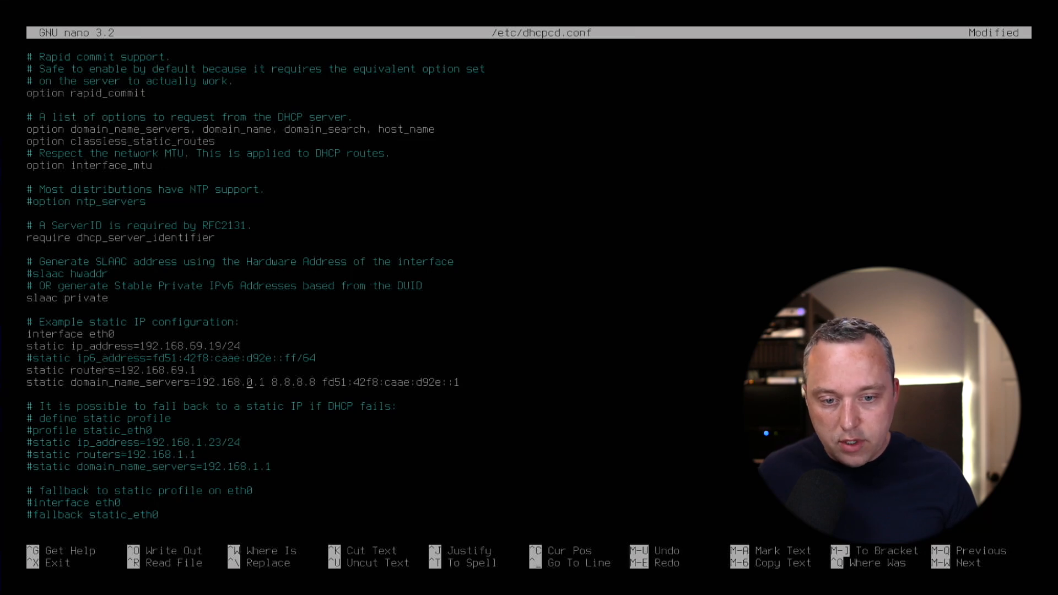
Set domain_name_servers to 192.168.69.1 1.1.1.1 9.9.9.9, removing the old 8.8.8.8 and IPv6 servers.
key(Delete)
text(69)
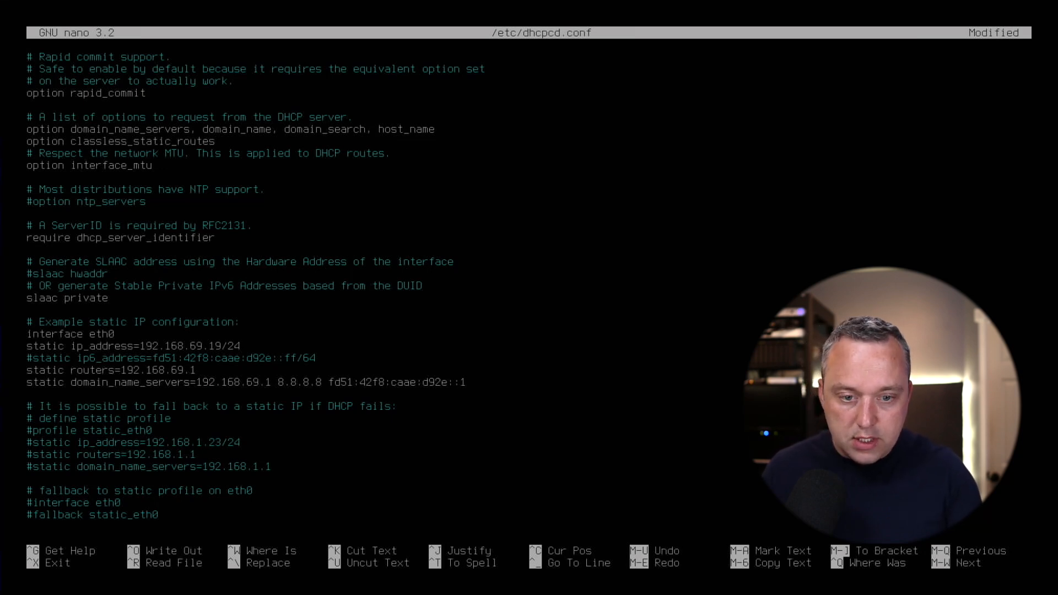
key(Delete)
key(Delete)
key(Delete)
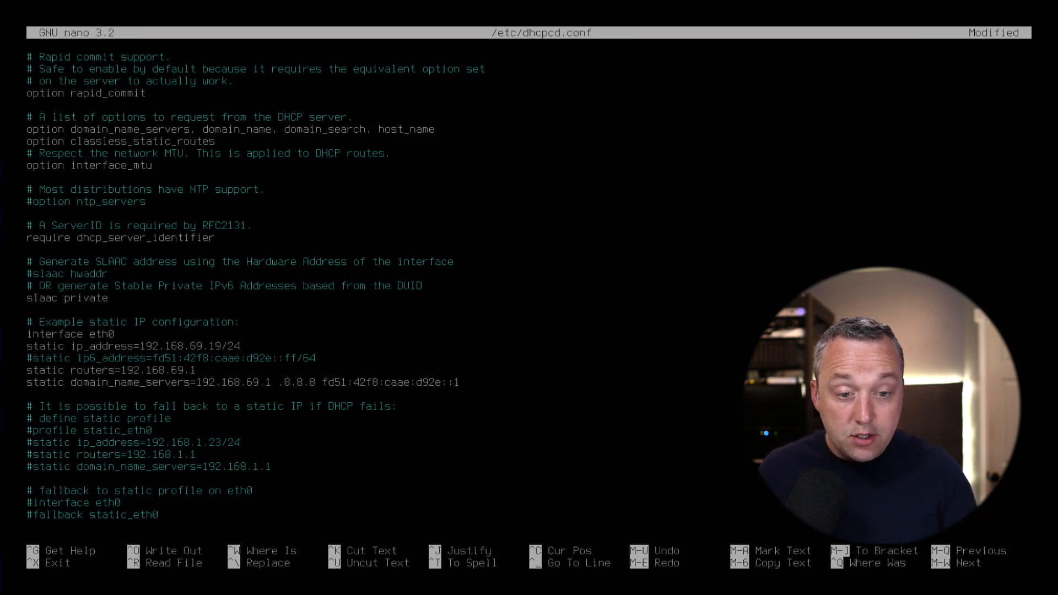
text(1.1)
key(Delete)
key(Delete)
text(.1)
key(Delete)
key(Delete)
text(.1)
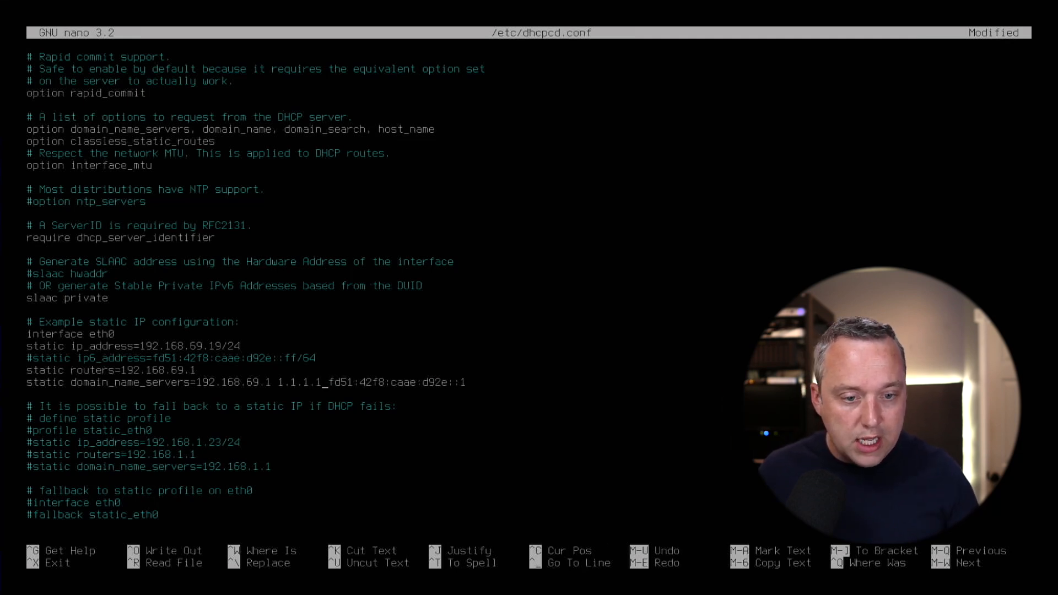
key(Delete)
key(Delete)
key(Delete)
key(Delete)
key(Delete)
key(Delete)
key(Delete)
key(Delete)
key(Delete)
key(Delete)
key(Delete)
key(Delete)
key(Delete)
key(Delete)
key(Delete)
key(Delete)
key(Delete)
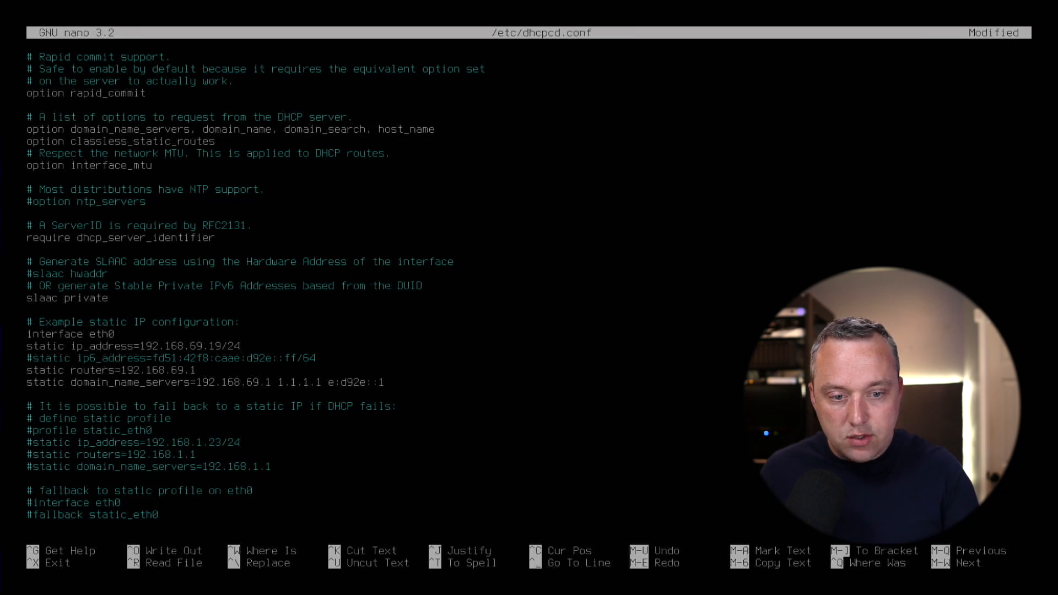
key(Delete)
key(Delete)
key(Delete)
key(Delete)
key(Delete)
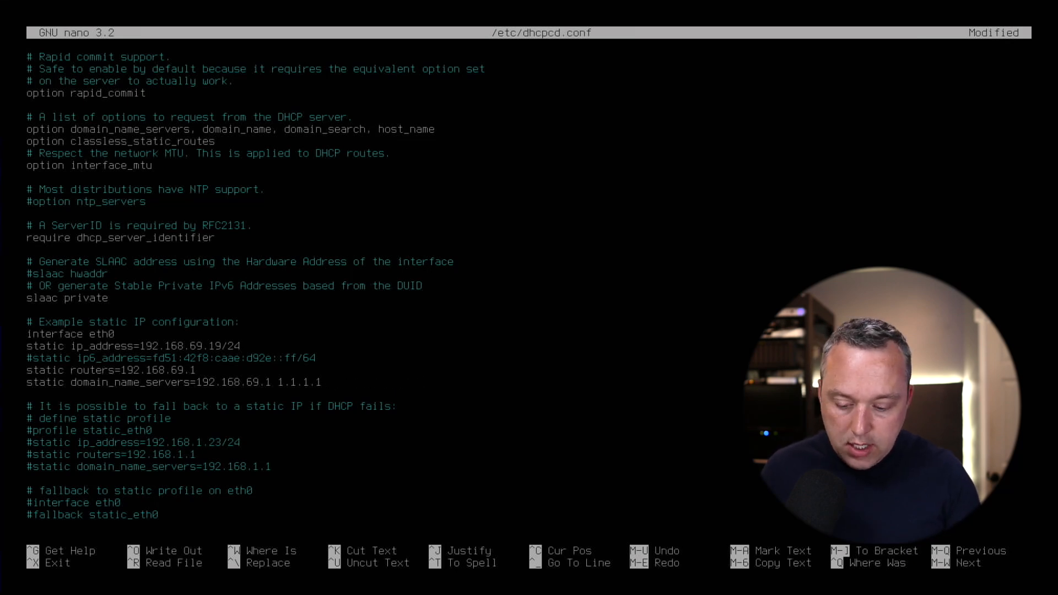
text(9.9.9.9)
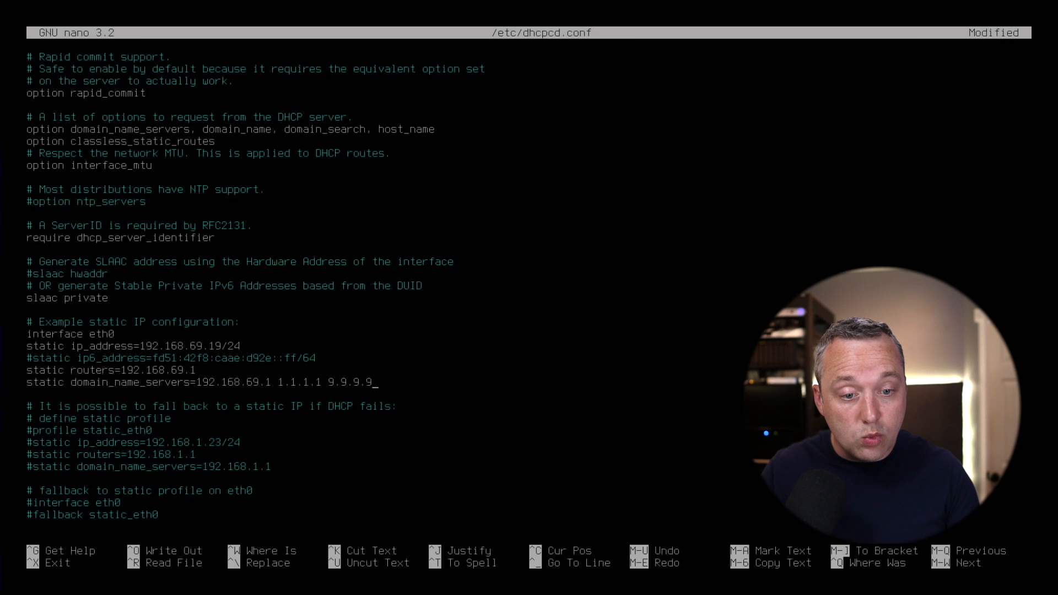
Save the edits to /etc/dhcpcd.conf.
key(Down)
key(Down)
key(Down)
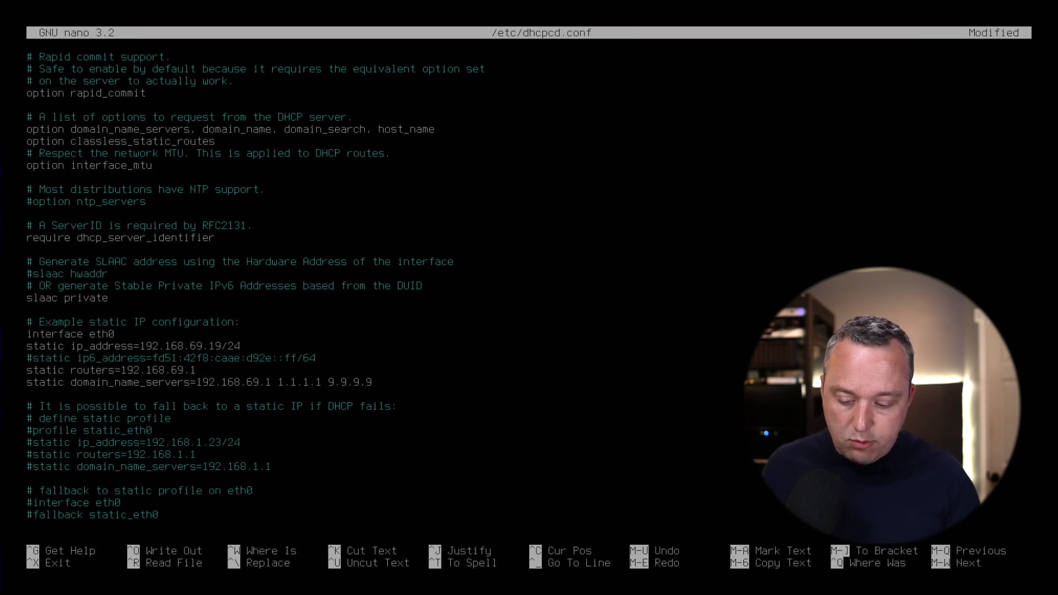
key(ctrl+o)
key(Return)
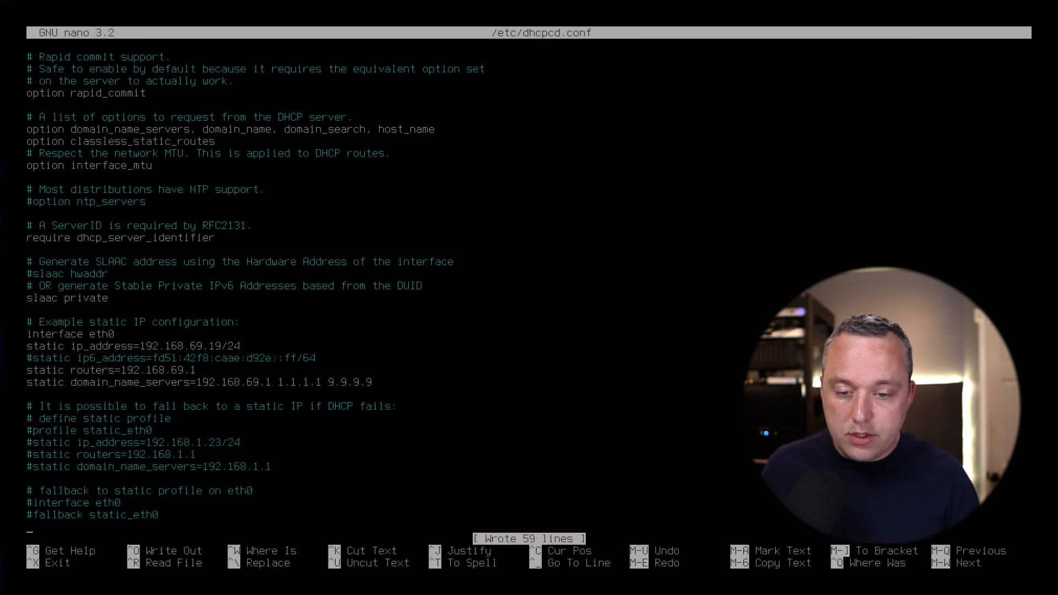
Exit nano and reboot the Pi with sudo reboot.
key(ctrl+x)
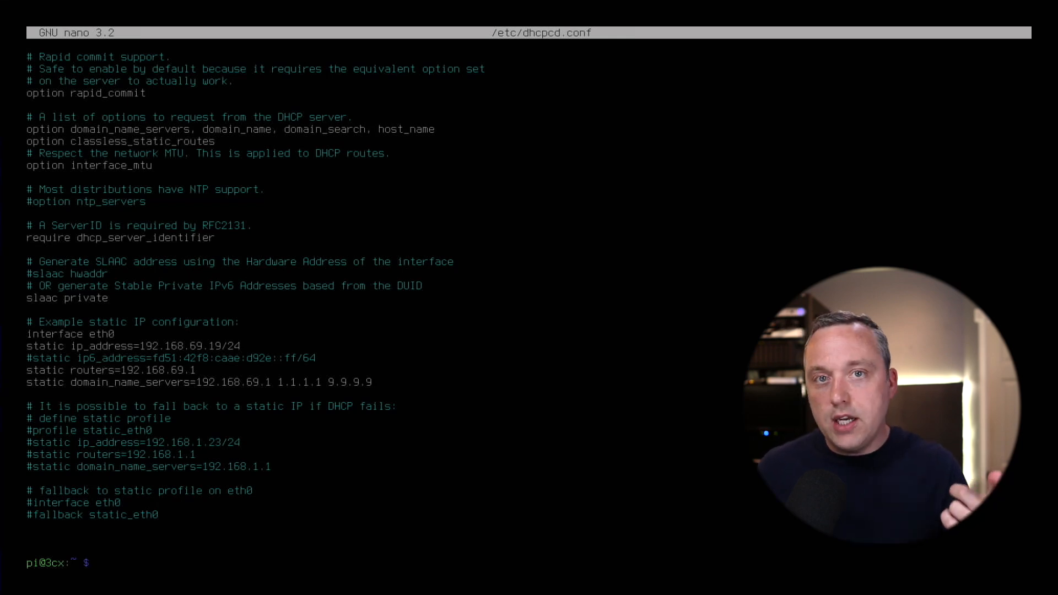
text(sudo reboot)
key(Return)
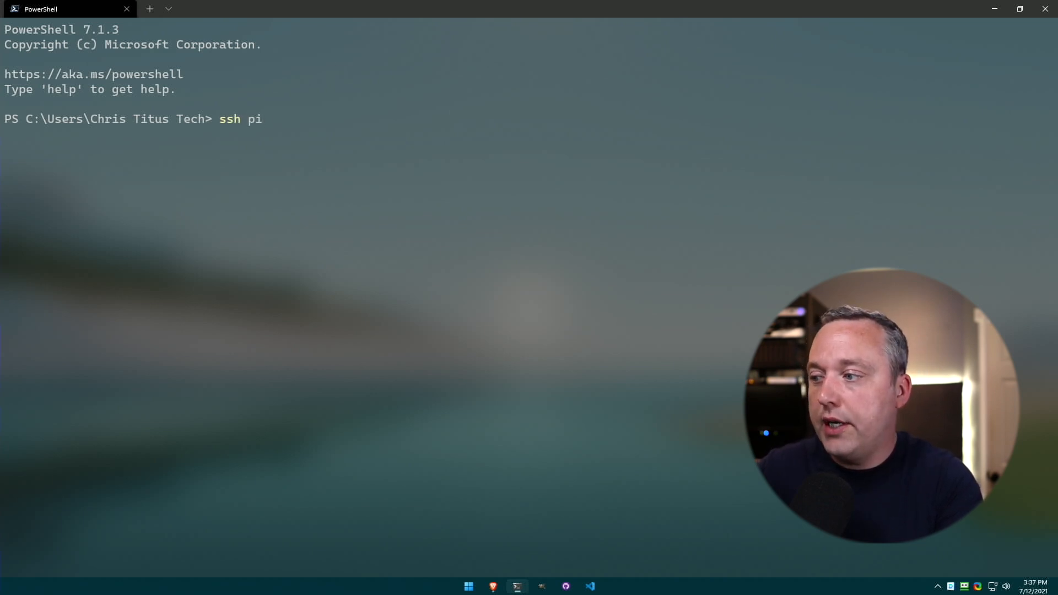
text(19)
text(yes)
key(Return)
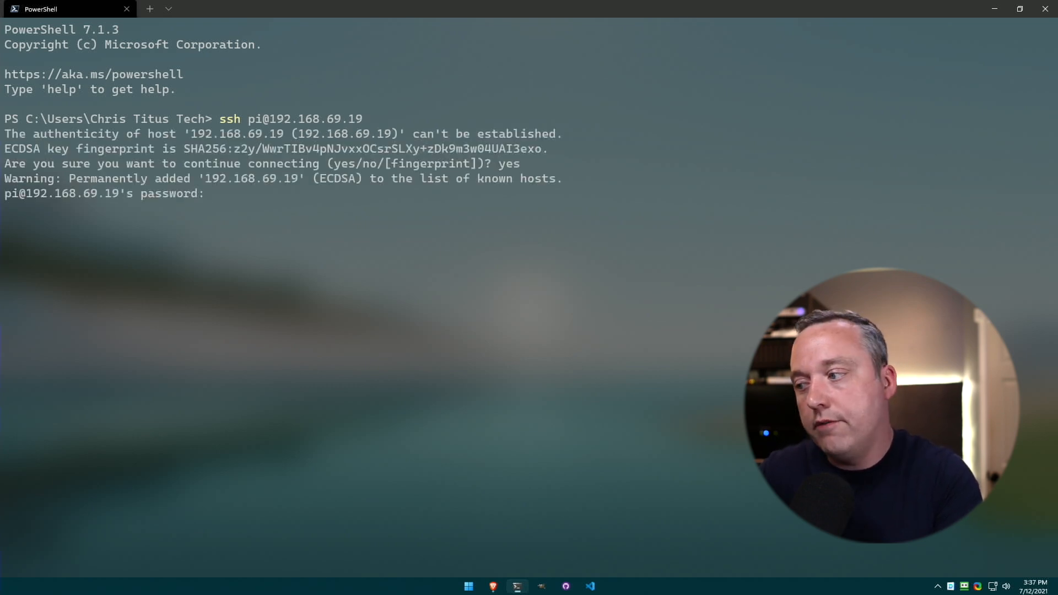
key(Return)
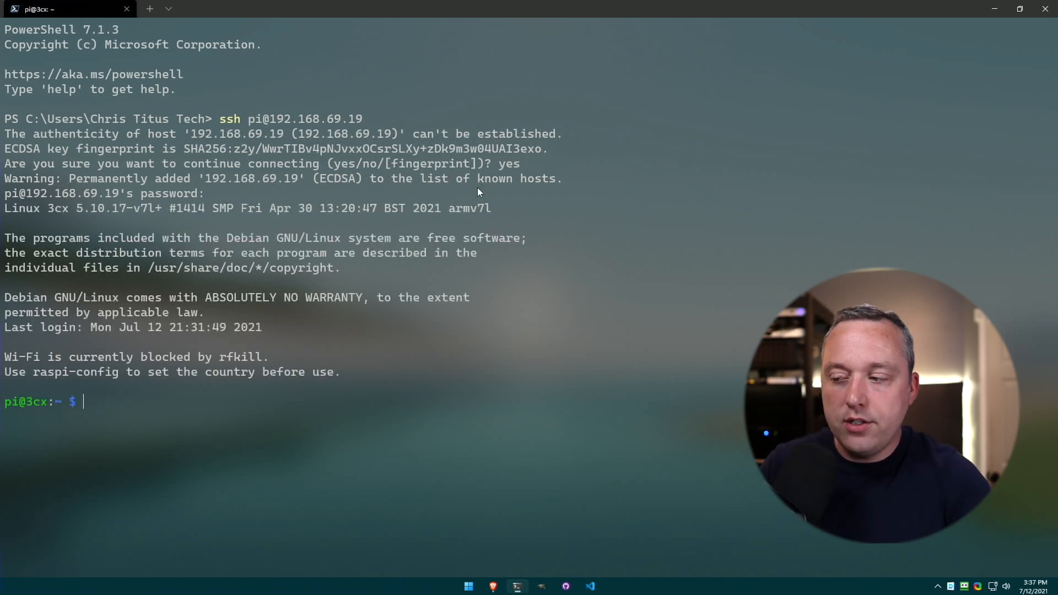
click(493, 586)
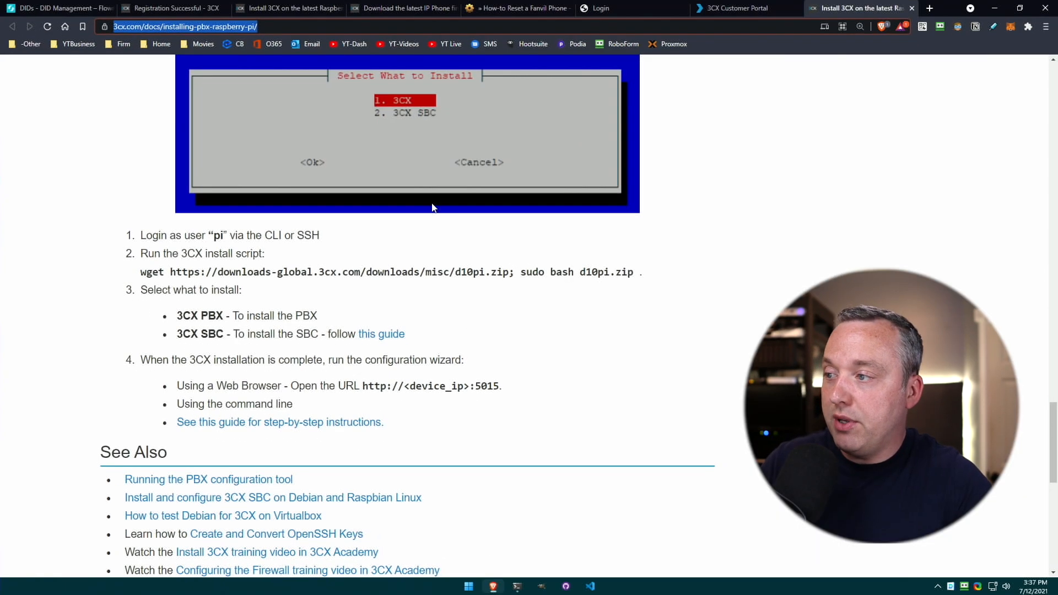
Copy the wget d10pi.zip install command from the guide and run it in the Pi's SSH session.
scroll(463, 329, up, 1)
scroll(463, 329, up, 5)
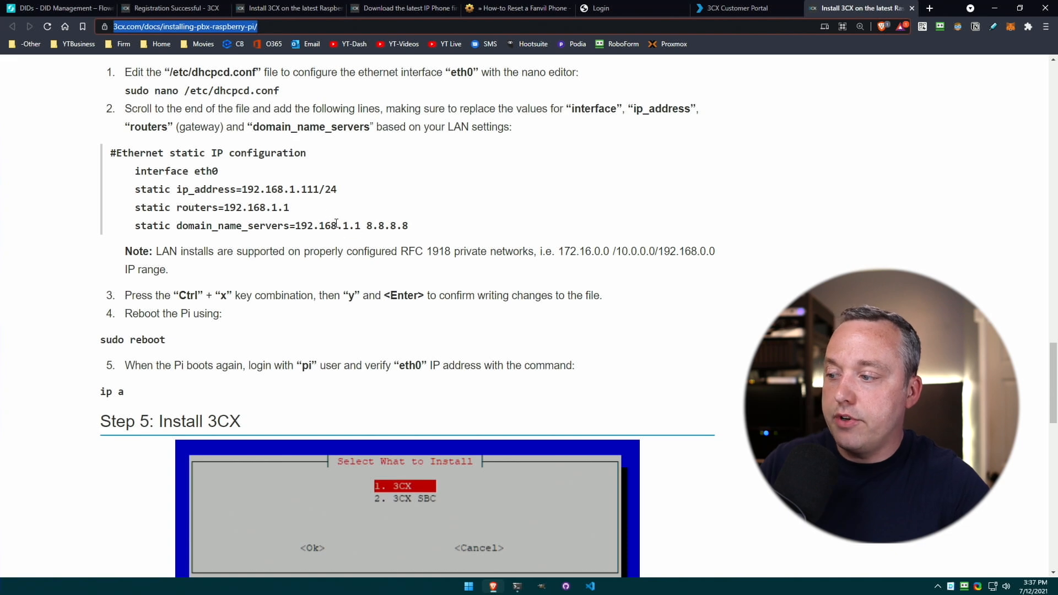
scroll(334, 226, down, 5)
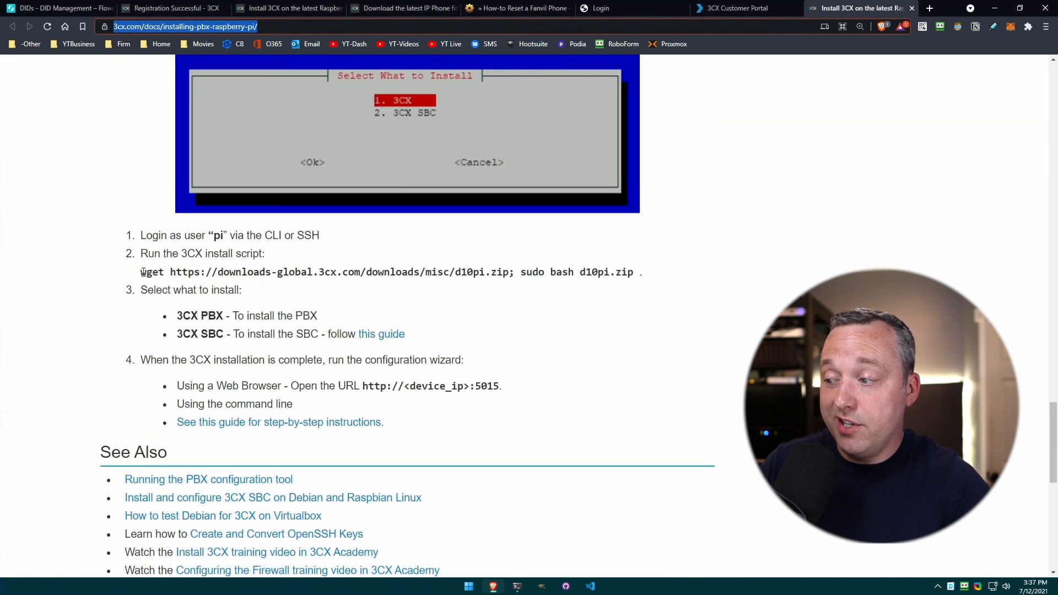
drag(142, 274, 642, 274)
right_click(638, 275)
click(642, 278)
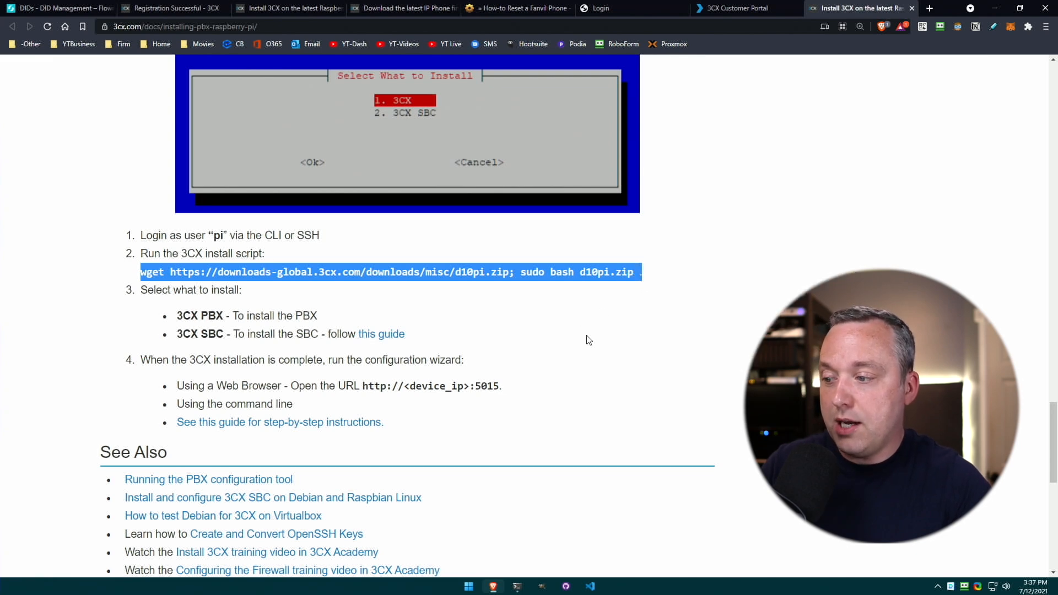
click(517, 587)
right_click(461, 409)
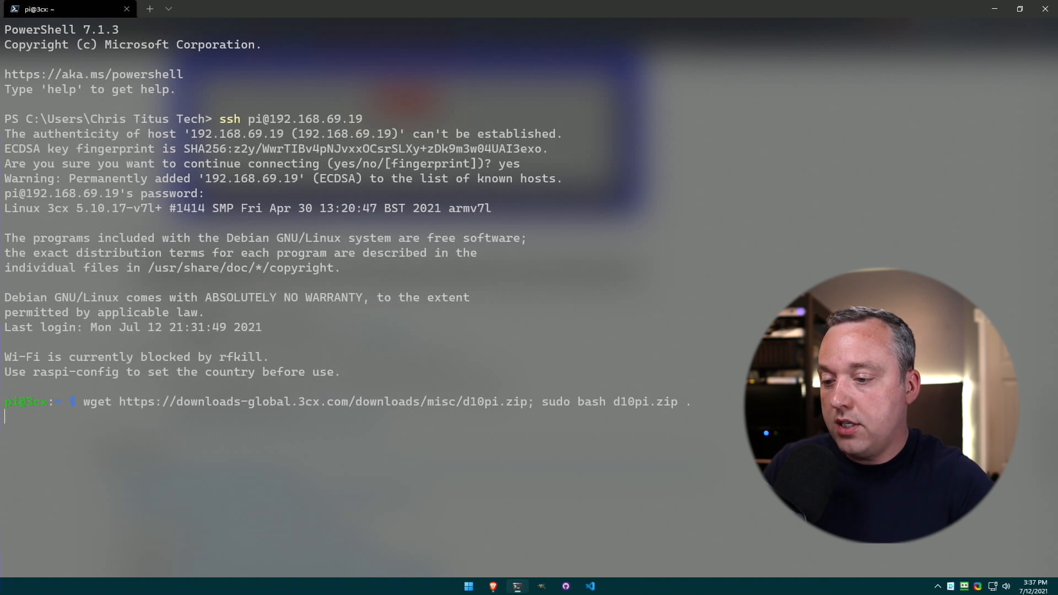
key(Return)
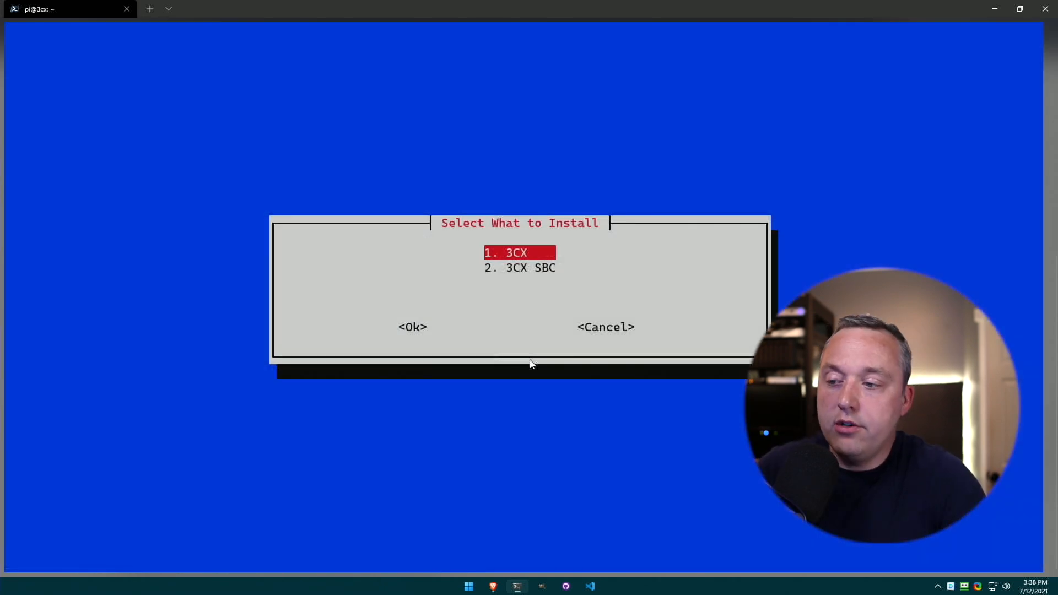
Pick 1. 3CX instead of 3CX SBC in Select What to Install and confirm.
key(Down)
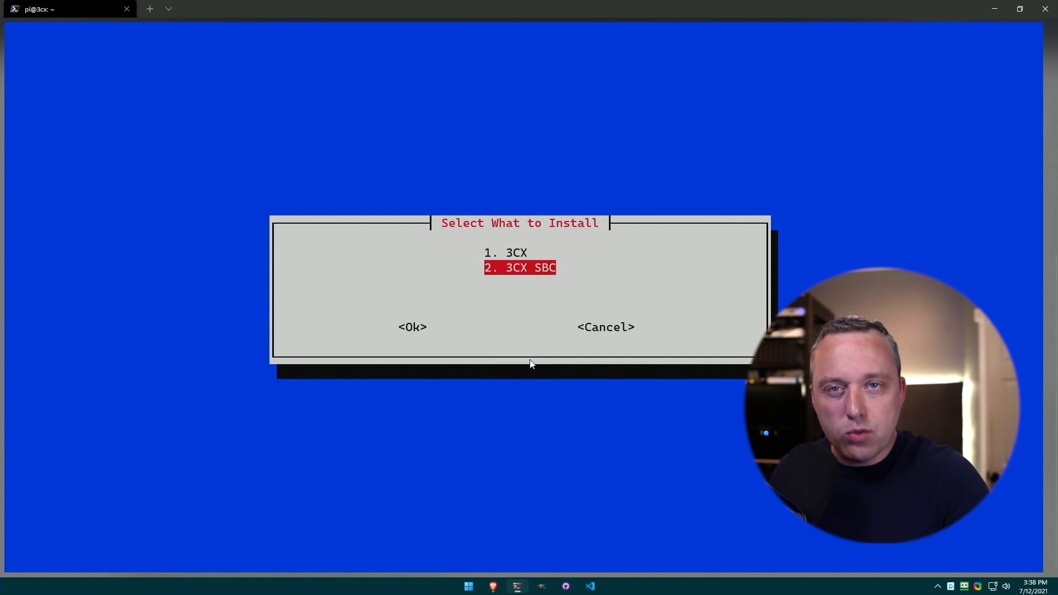
key(Up)
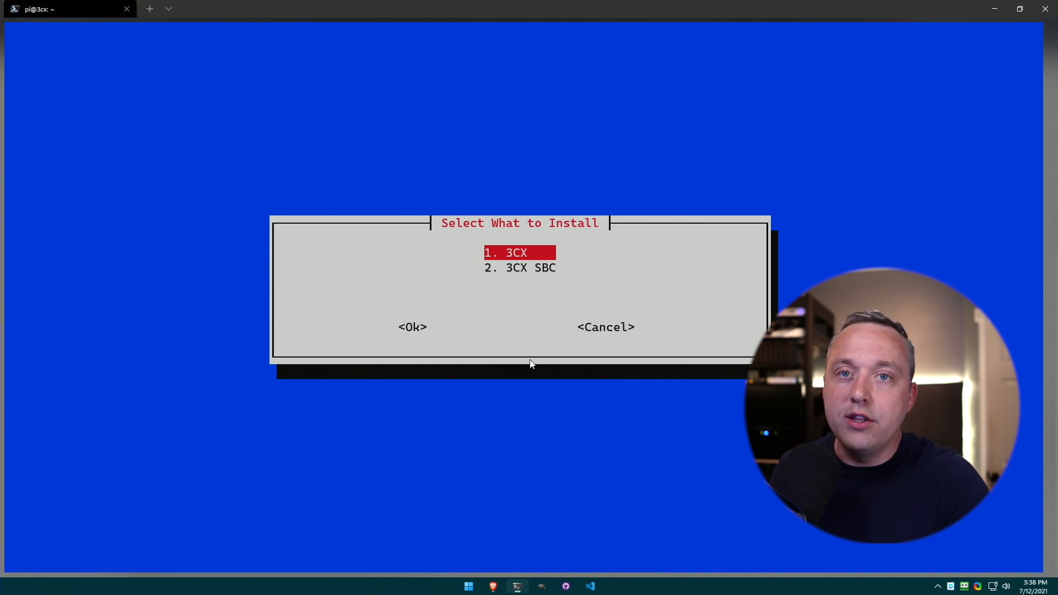
key(Return)
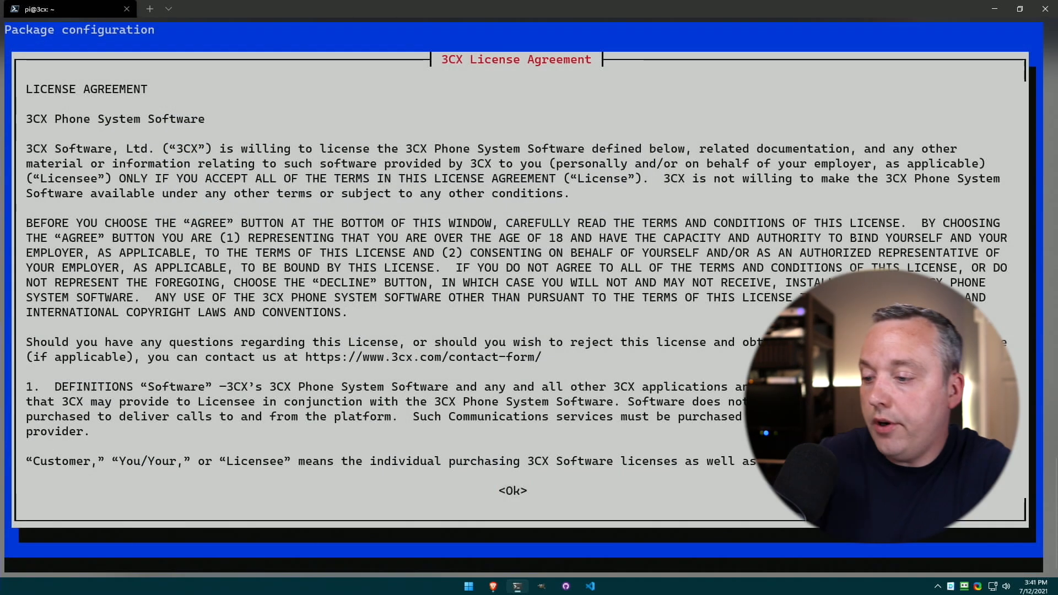
key(Tab)
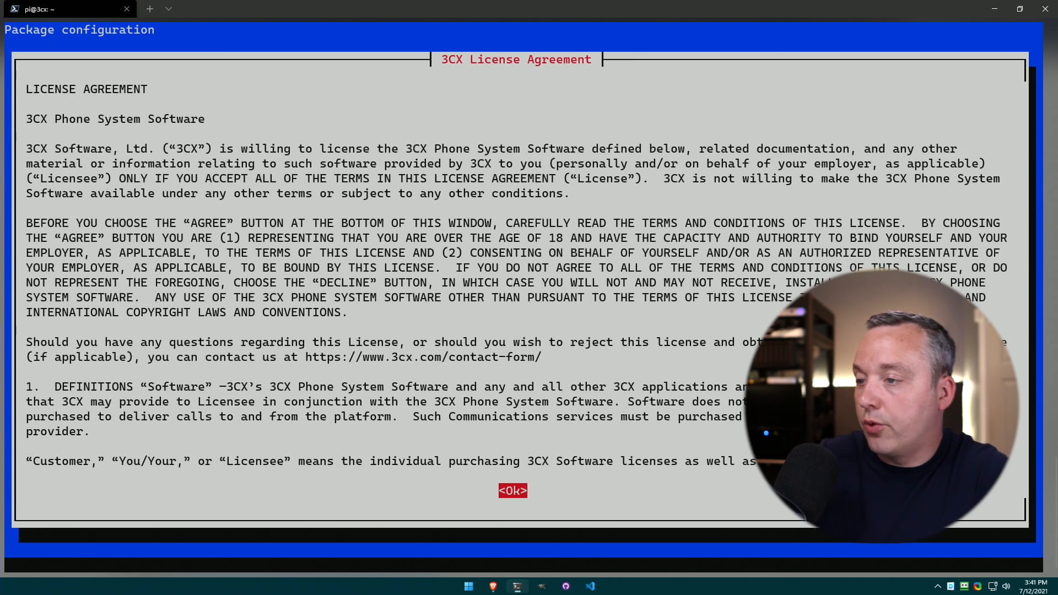
key(Return)
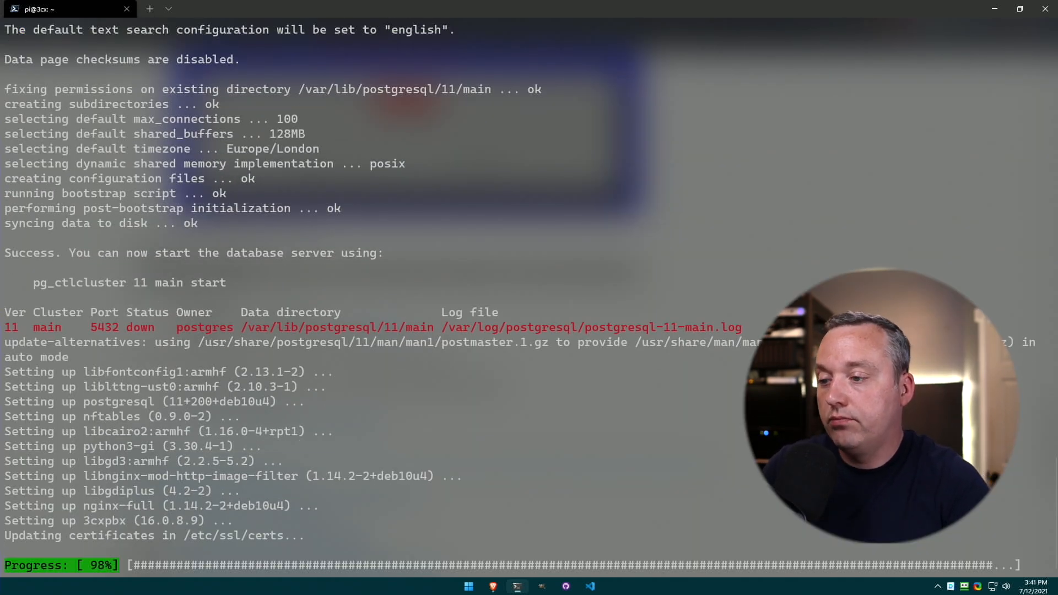
text(1)
key(Return)
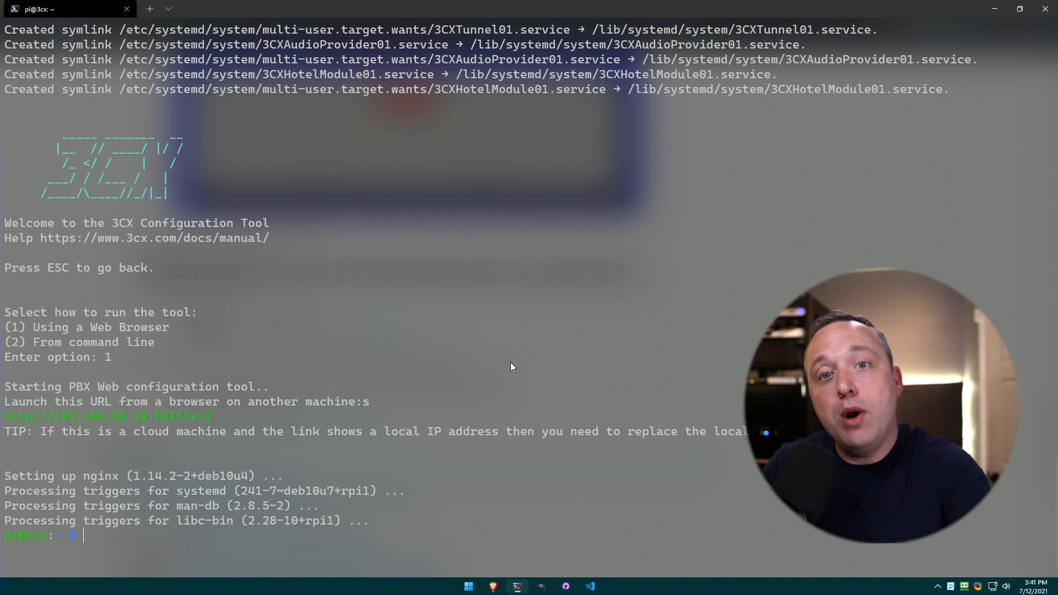
ctrl+click(187, 413)
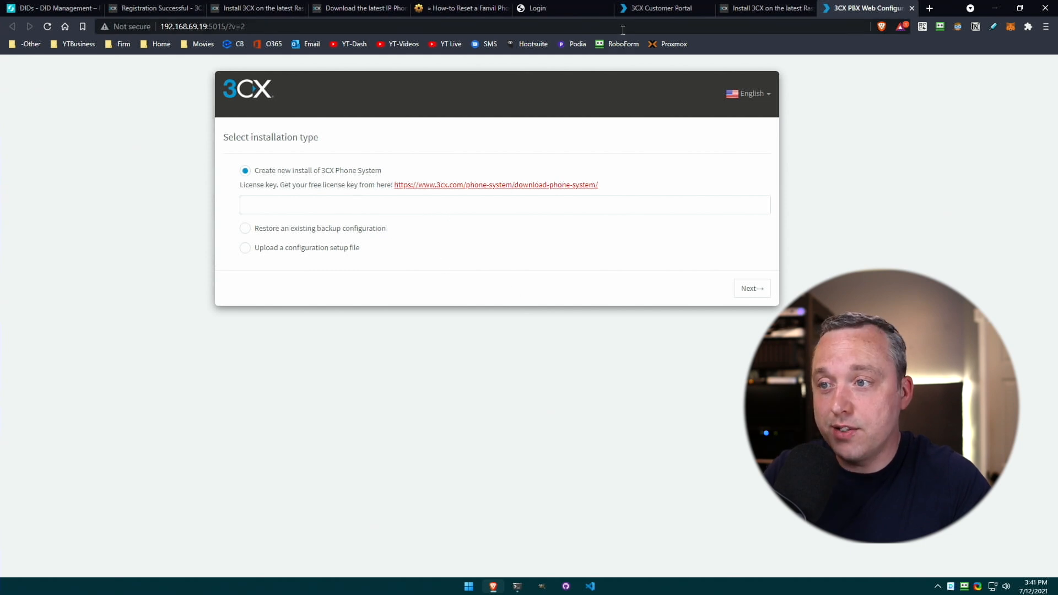
Copy the key from the portal's My Subscription page into the License key field and submit.
click(660, 8)
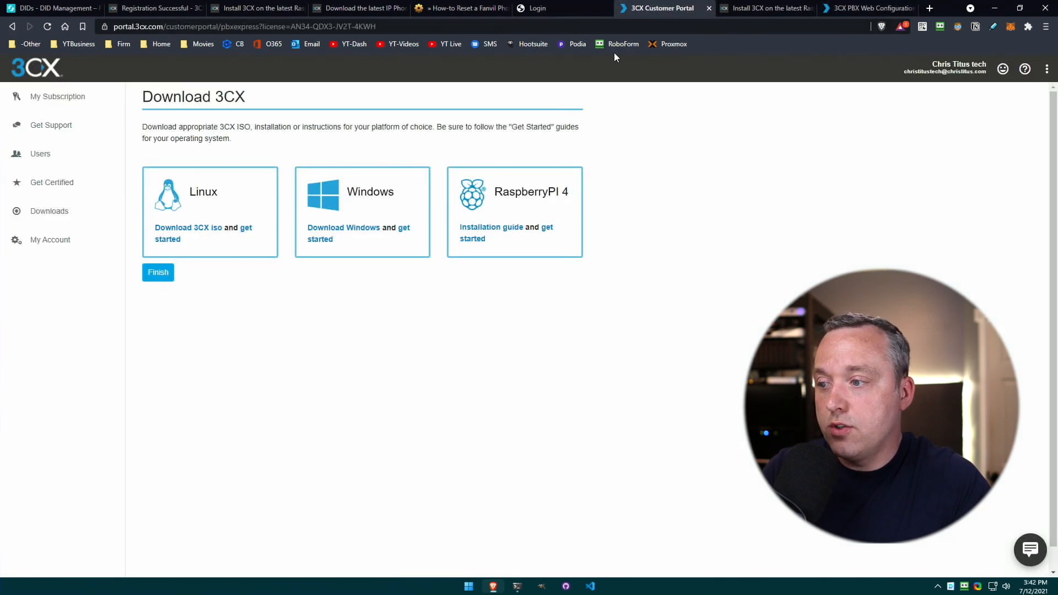
click(65, 97)
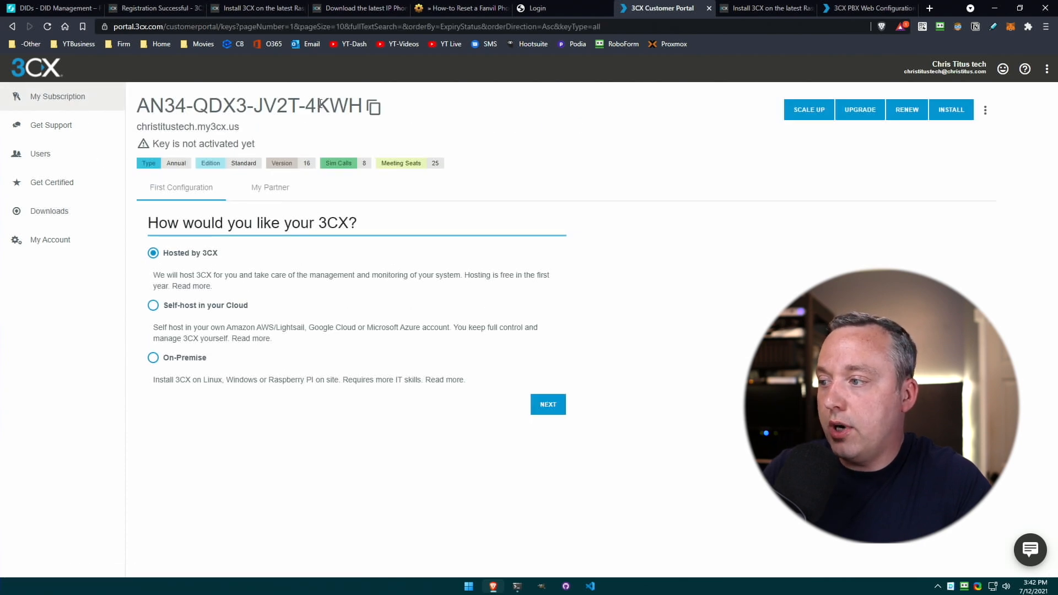
click(374, 110)
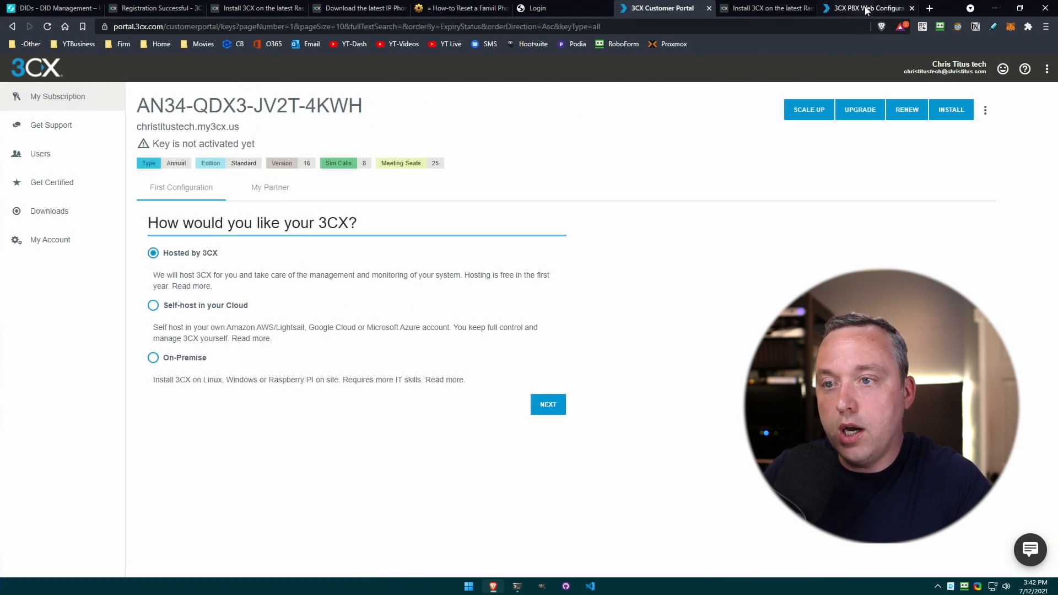
click(871, 7)
click(391, 207)
key(ctrl+v)
click(756, 292)
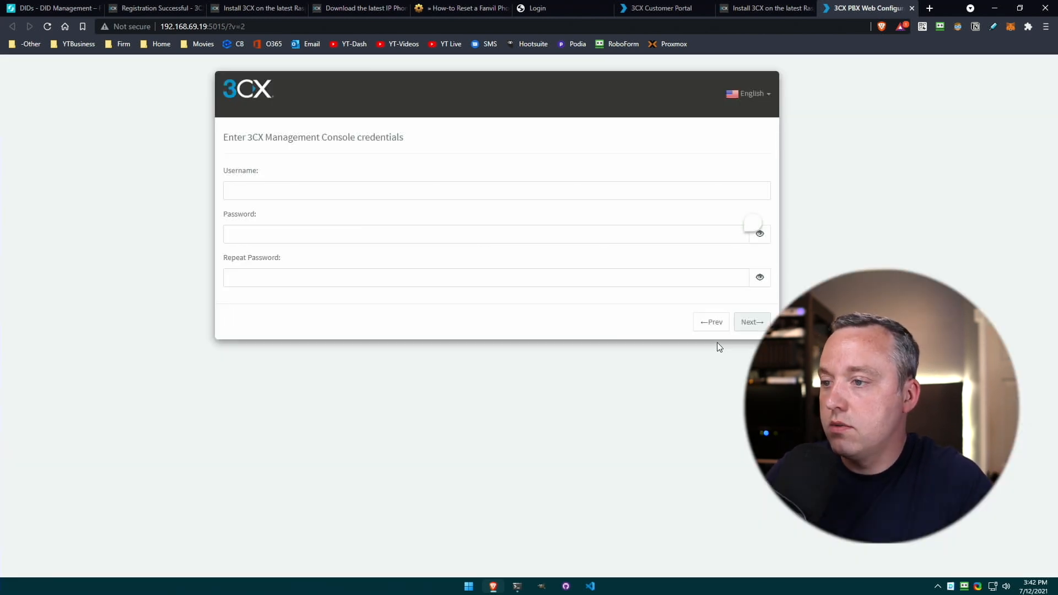
Enter the Management Console admin username and password and submit them.
click(488, 196)
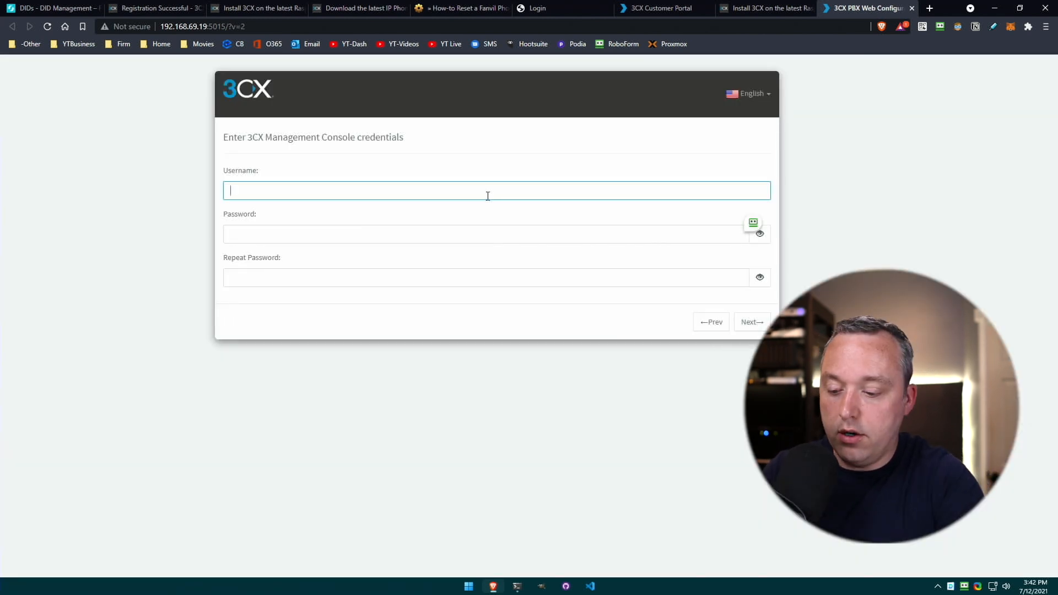
text(christitustech)
key(Tab)
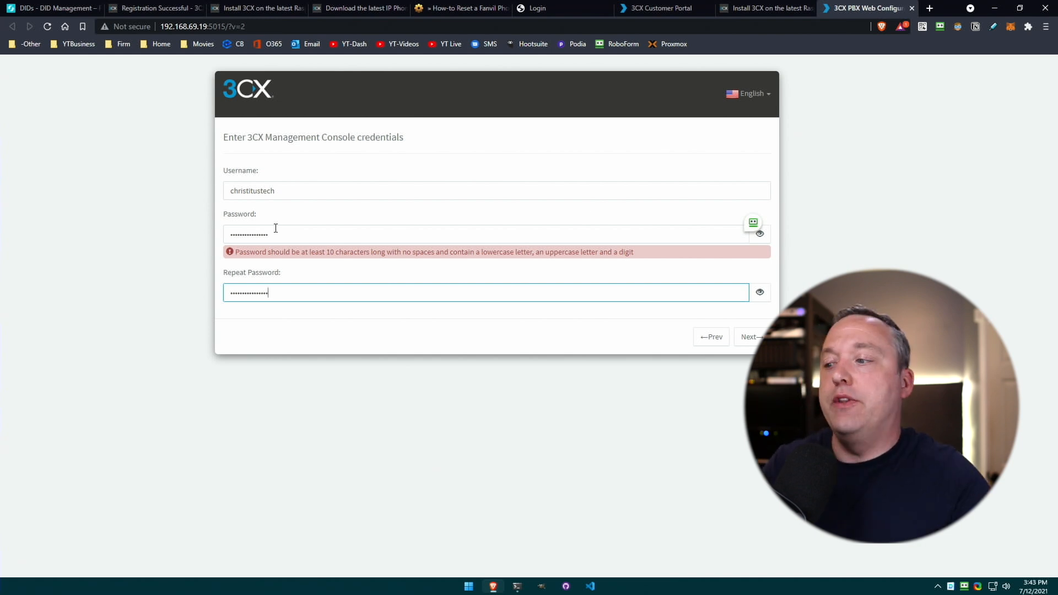
key(Return)
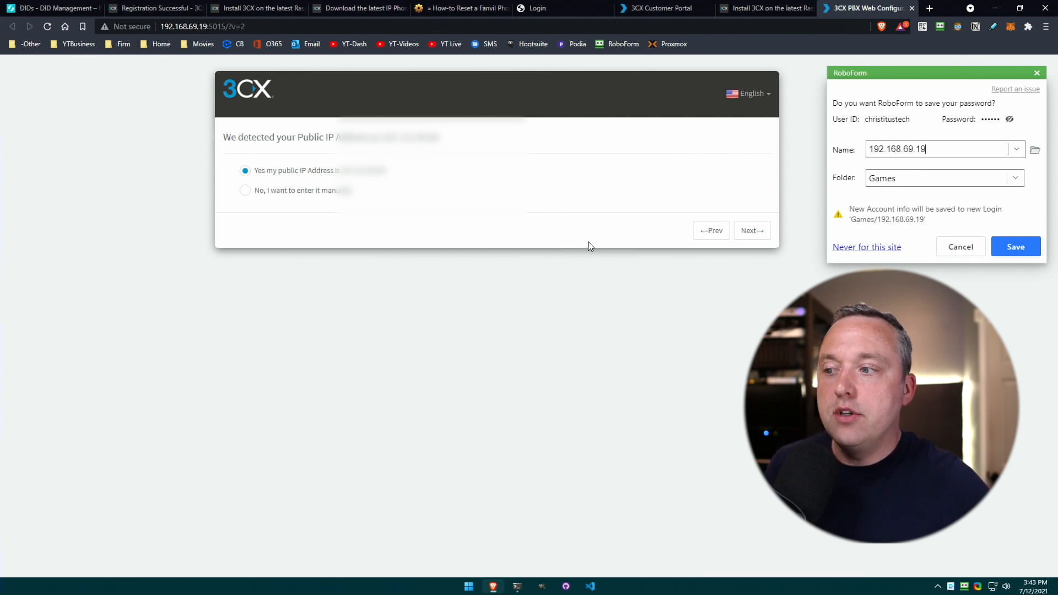
Keep the detected public IP, default ports, eth0 adapter and 3-digit extensions; enter the admin's e-mail.
click(752, 230)
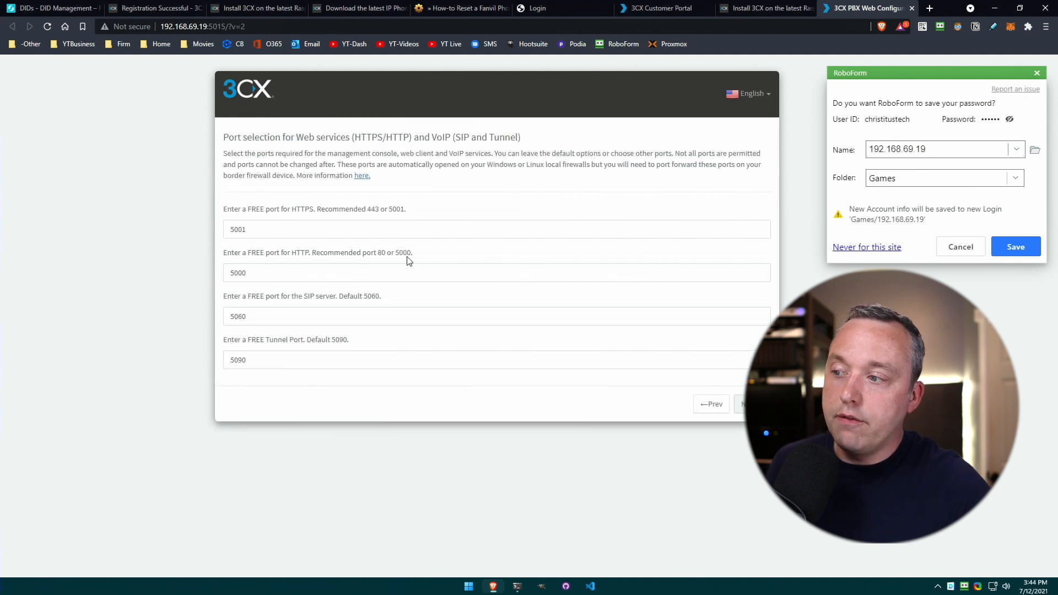
click(741, 404)
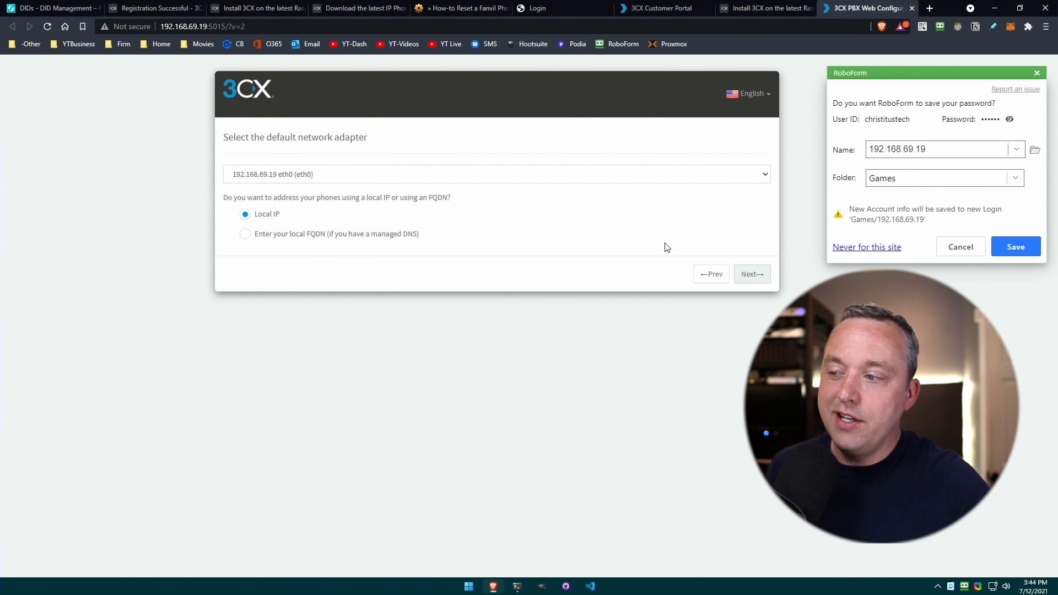
click(753, 274)
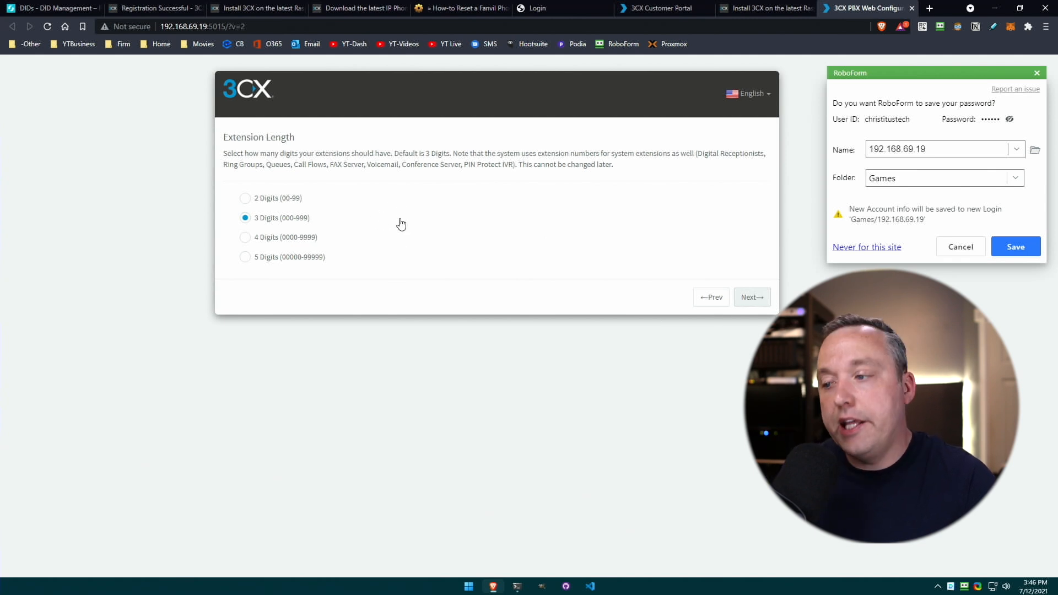
click(759, 300)
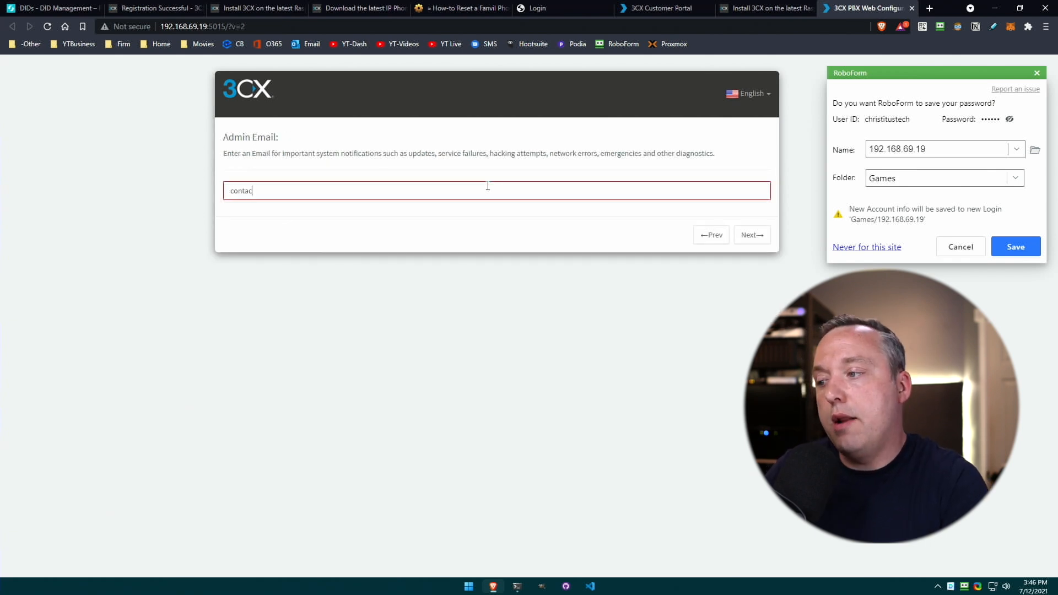
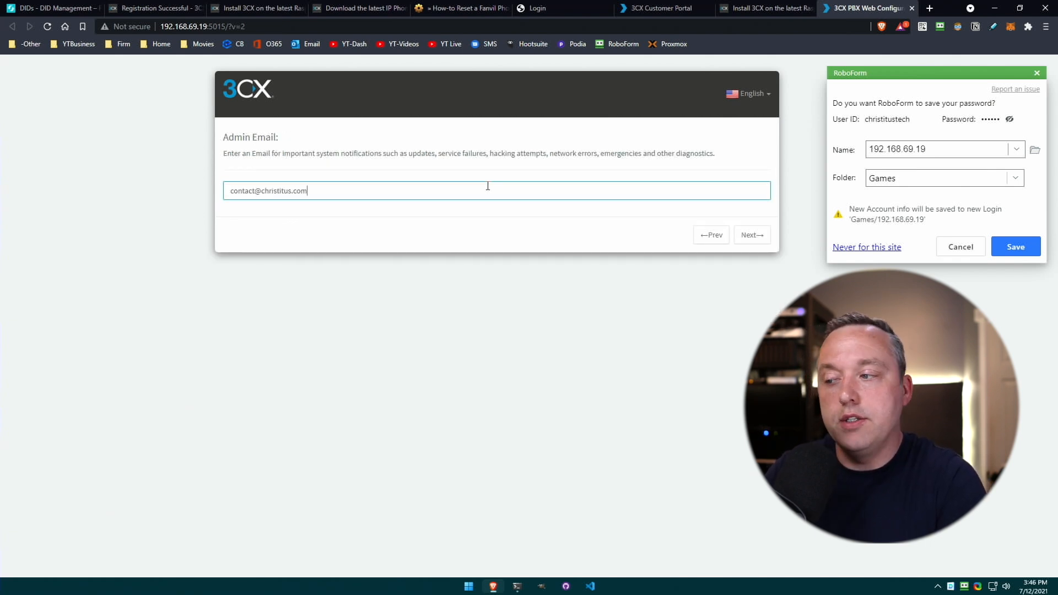
key(Return)
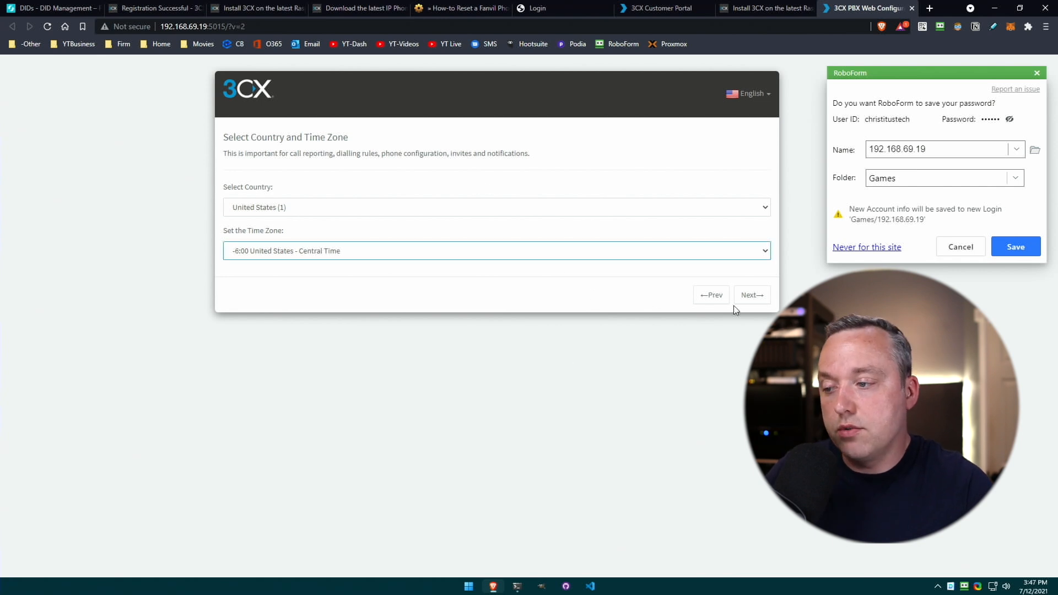
Confirm United States / Central Time and enter the operator's first and last name for extension 100.
click(753, 295)
click(459, 255)
text(Chris)
key(Tab)
text(Titus)
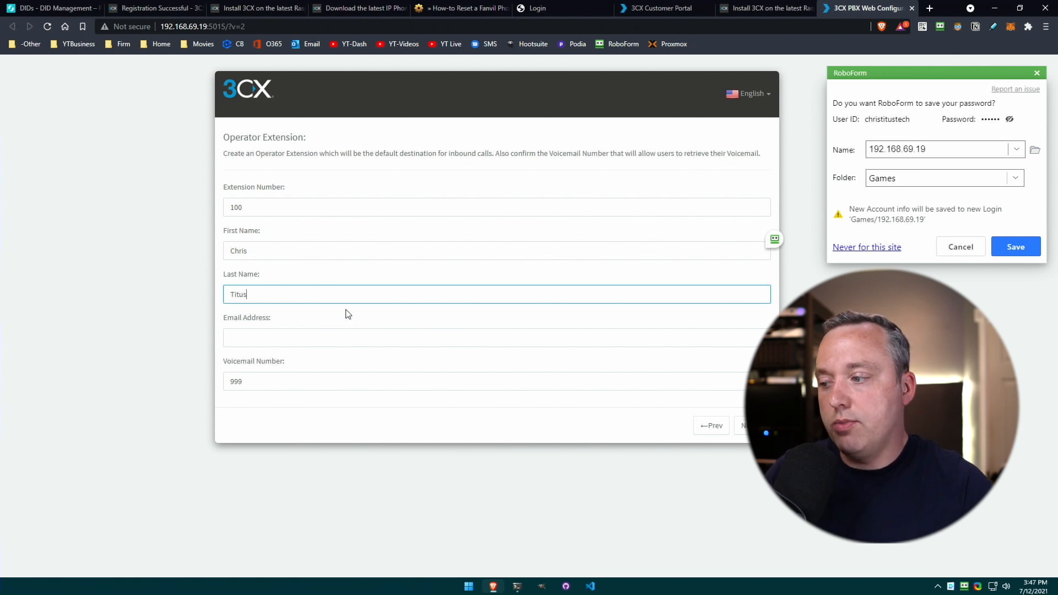
Continue past the operator's e-mail and allow outbound calls to North America only.
click(299, 340)
click(753, 425)
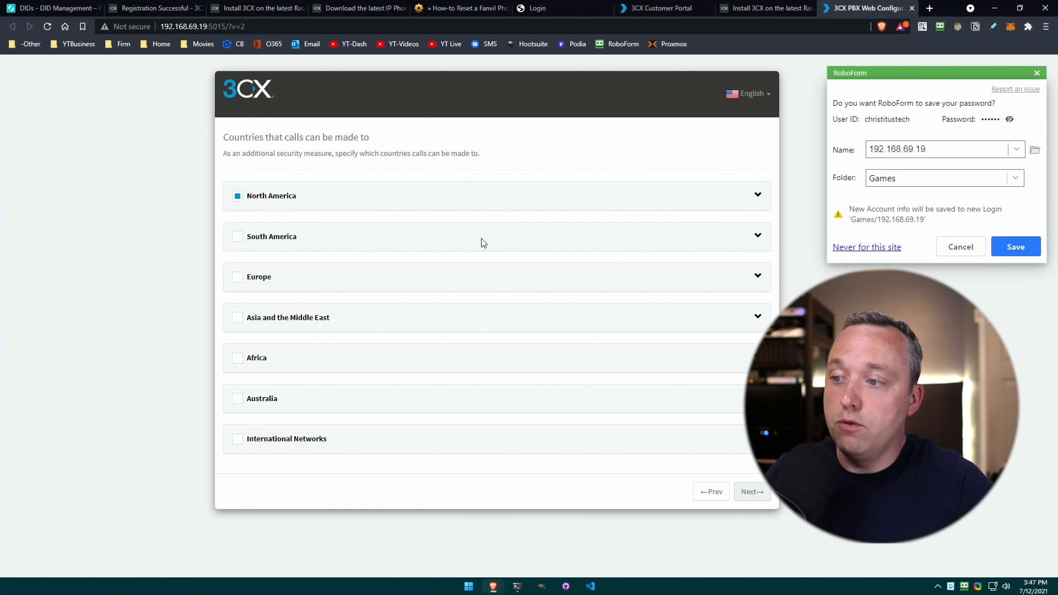
click(753, 492)
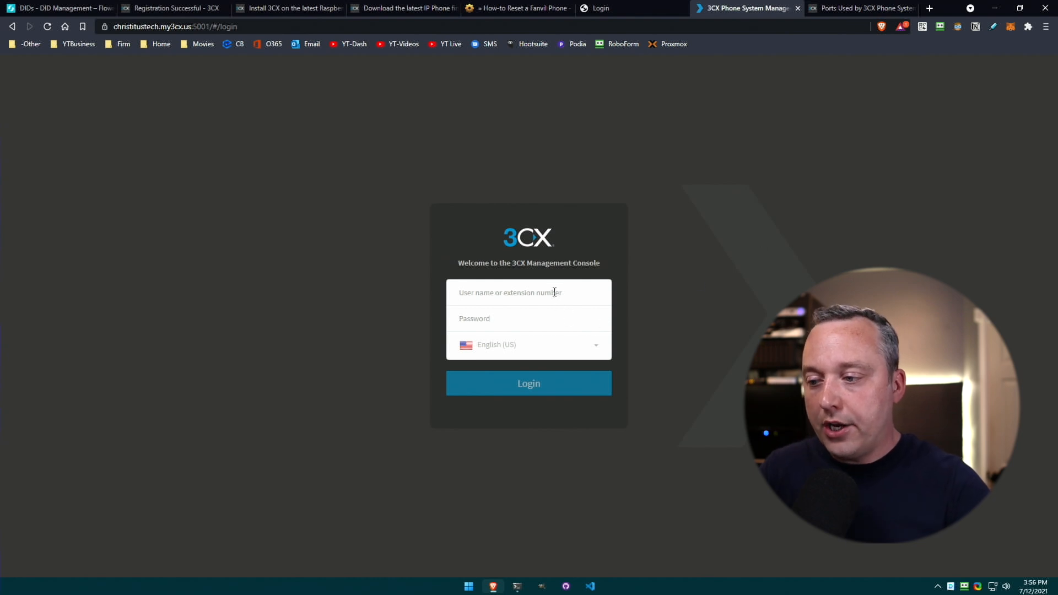
Sign in to the 3CX Management Console with the admin username and password.
text(christitustech)
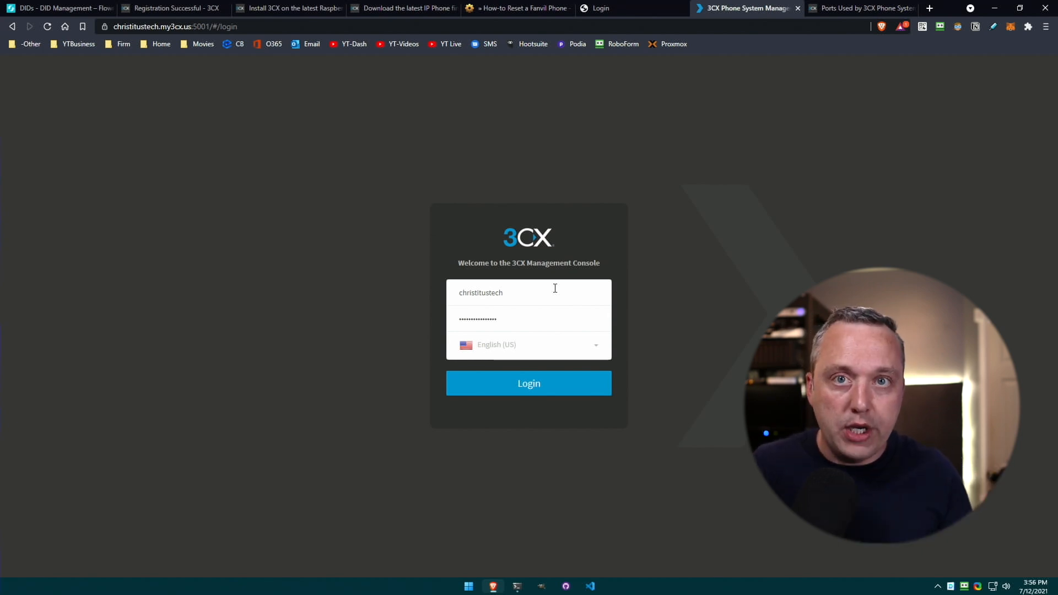
click(532, 385)
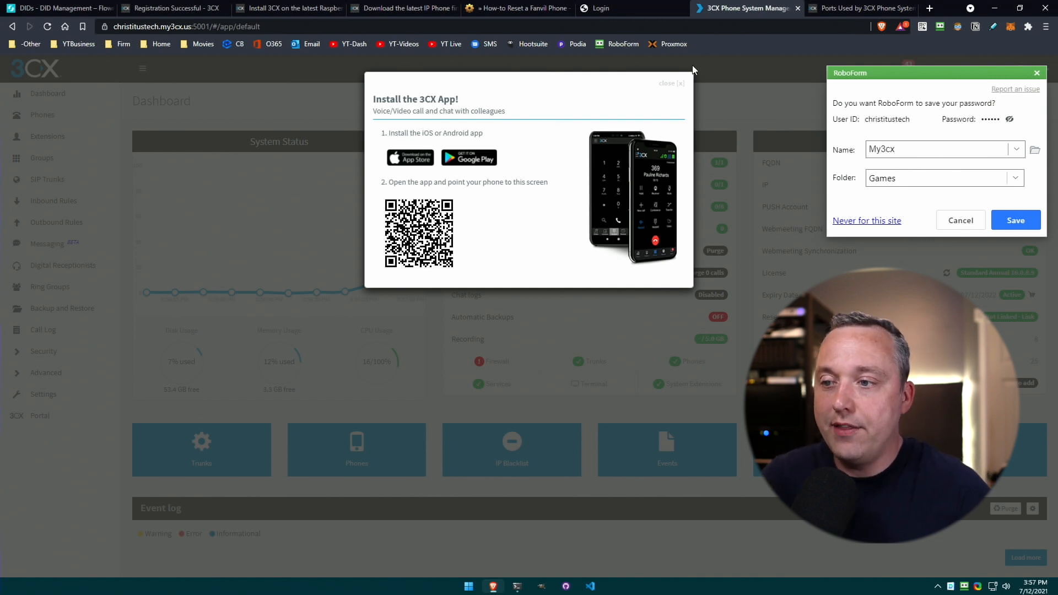
Dismiss the 'Install the 3CX App!' prompt and go to the Extensions page.
click(672, 84)
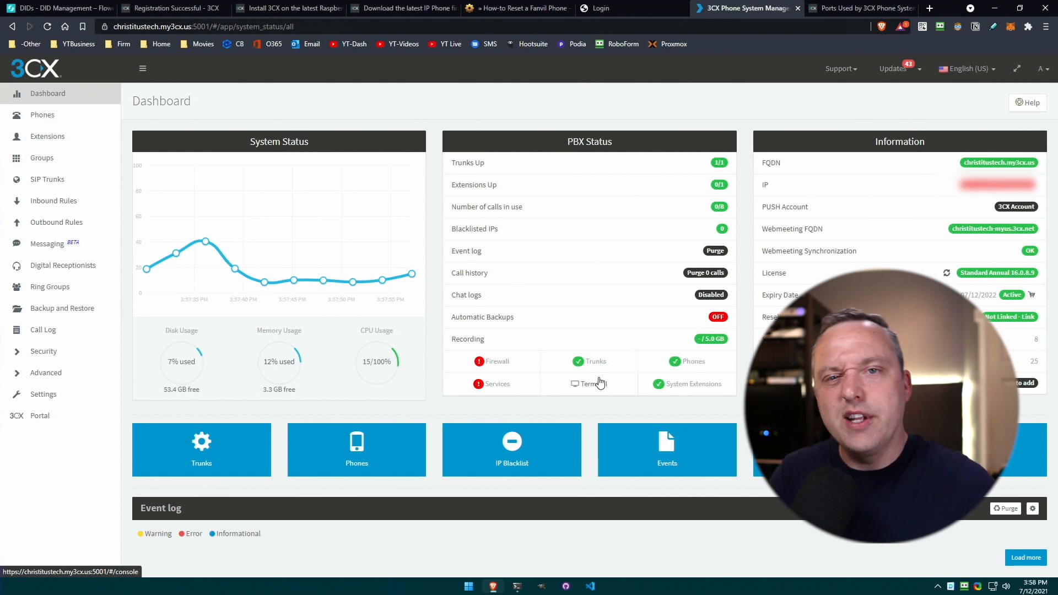
click(53, 138)
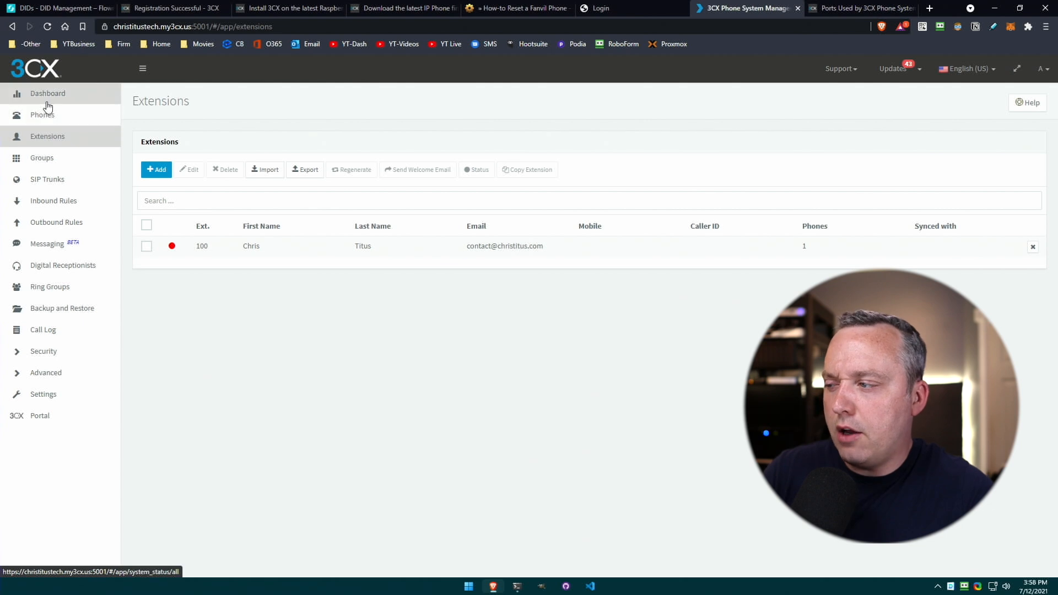
Open extension 100's editor and review its Direct Inbound Dialing section on the General tab.
double_click(246, 252)
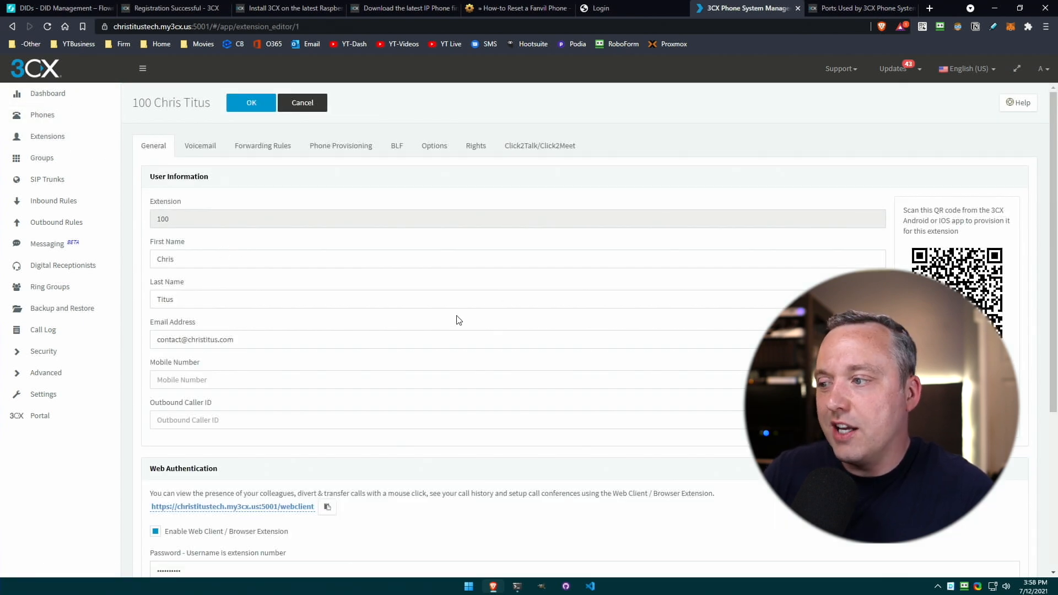
scroll(333, 250, down, 5)
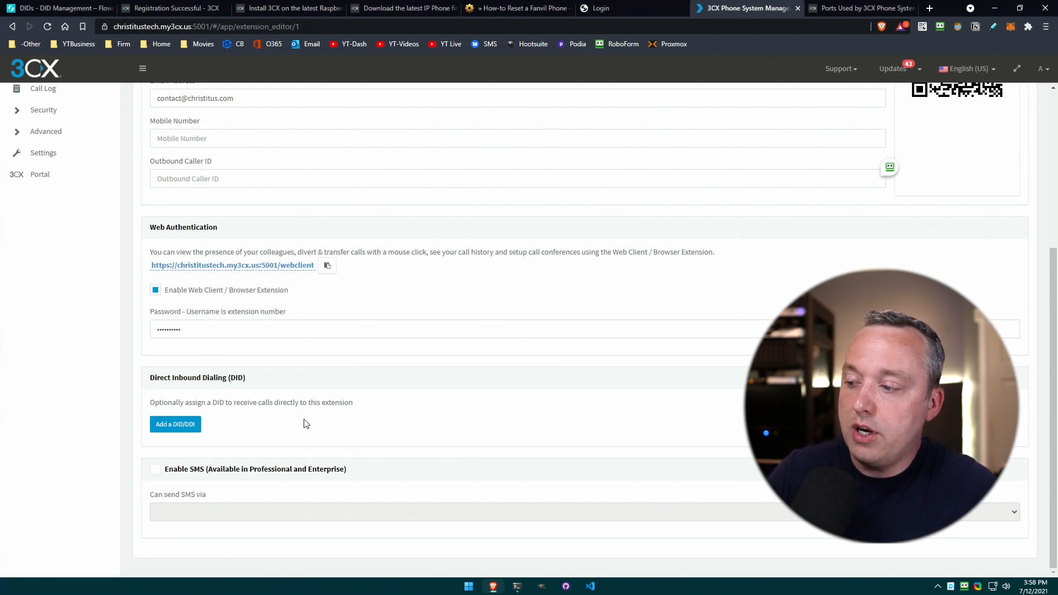
drag(254, 403, 301, 416)
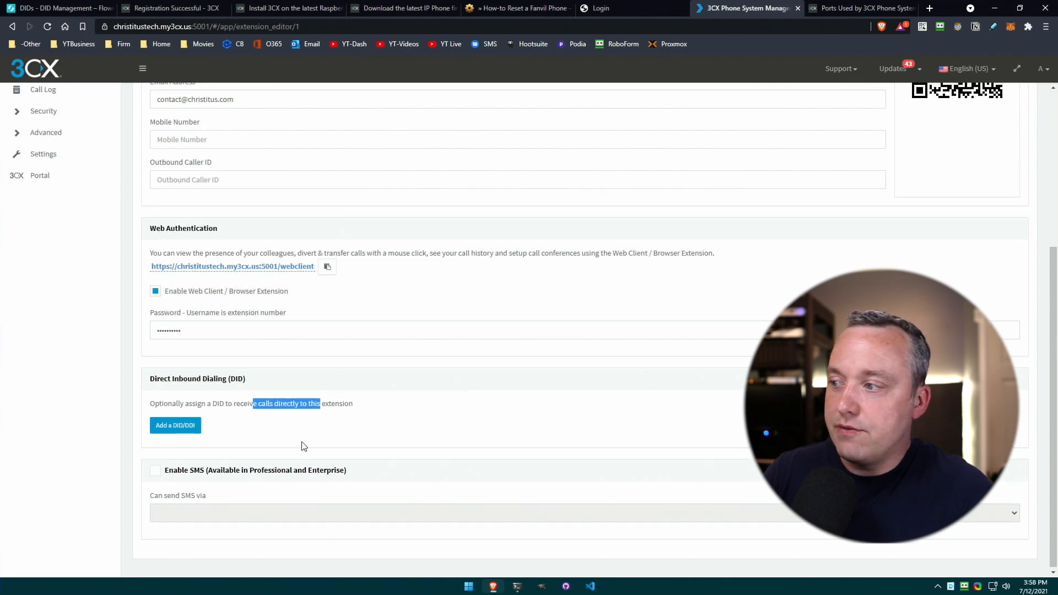
scroll(302, 442, up, 10)
Look over extension 100's voicemail PIN, then return to its general user information.
click(199, 145)
click(187, 260)
double_click(187, 260)
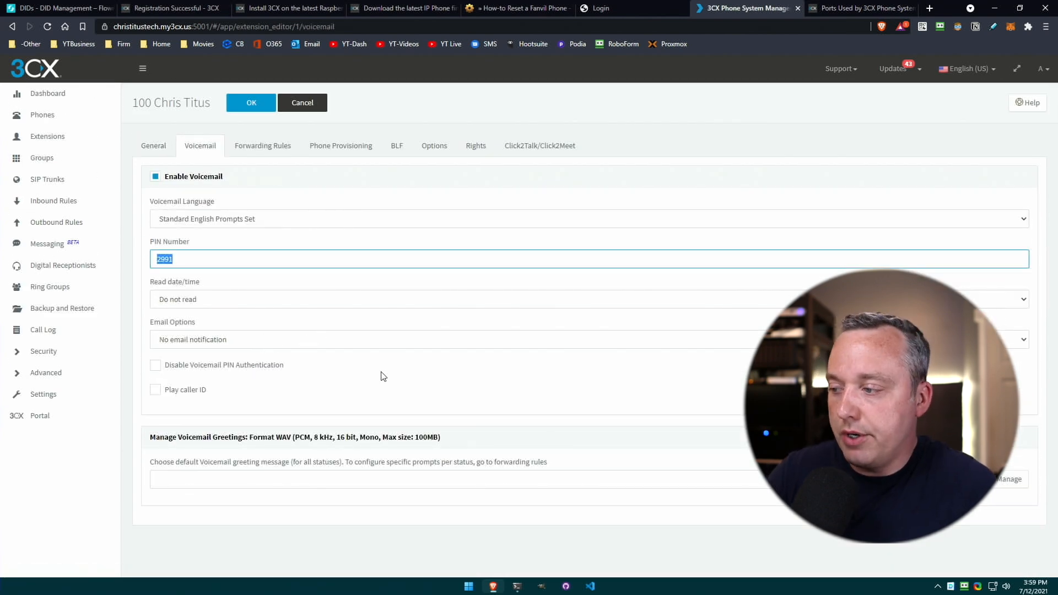
click(153, 145)
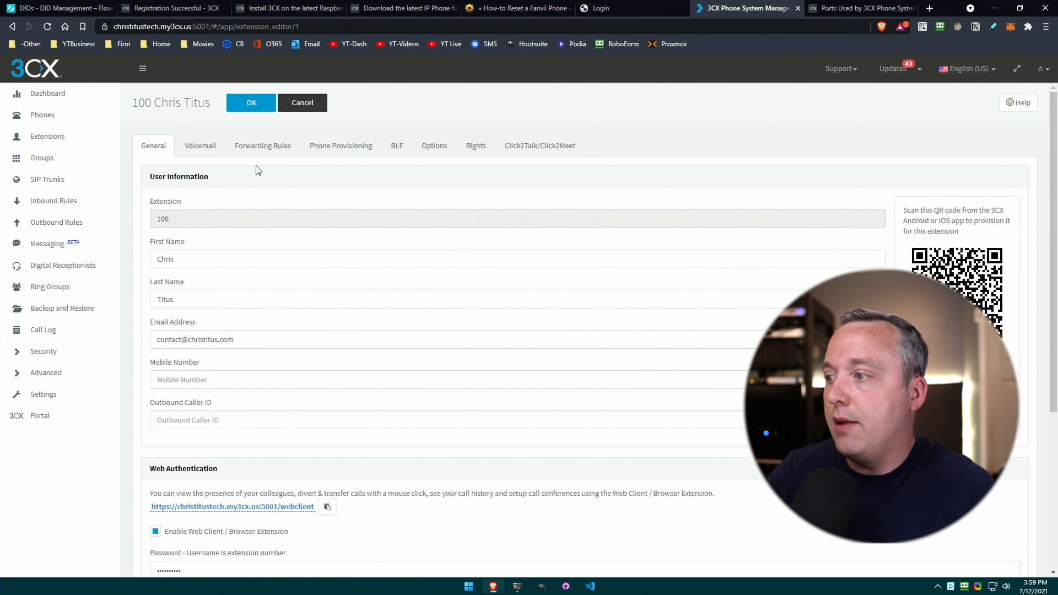
Show extension 100's forwarding rules: internal and external calls go to voicemail after 20 seconds.
click(272, 149)
scroll(441, 325, down, 2)
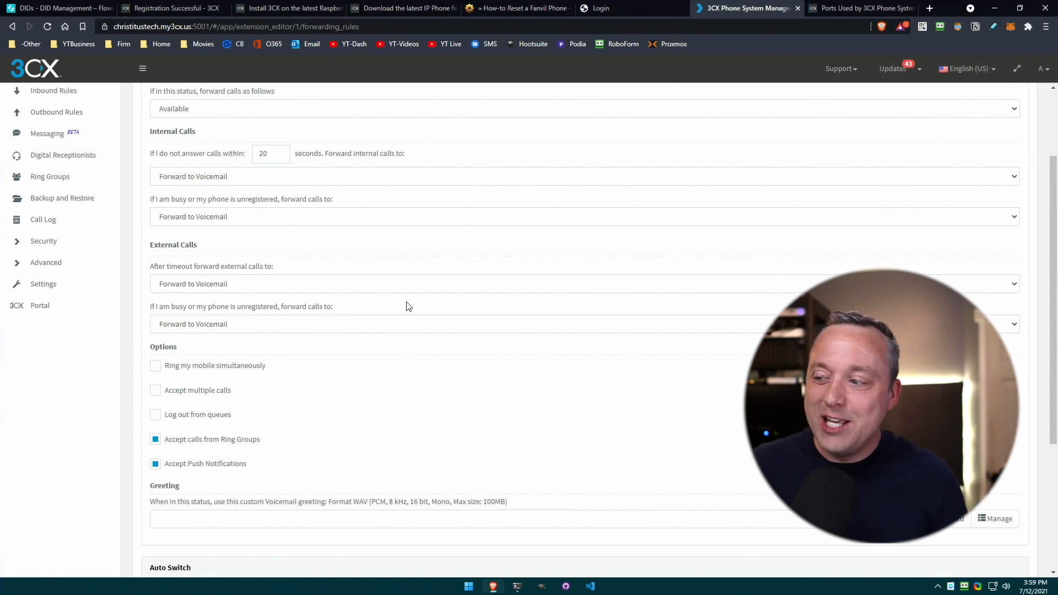
scroll(402, 251, up, 2)
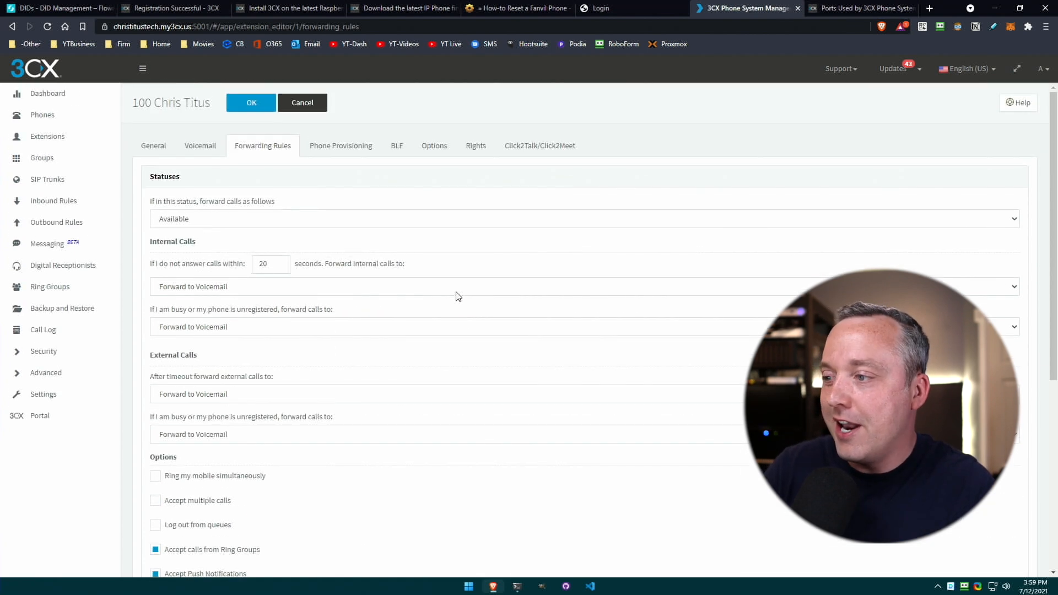
Open extension 100's Phone Provisioning settings and browse 3CX's phone firmware list.
click(353, 154)
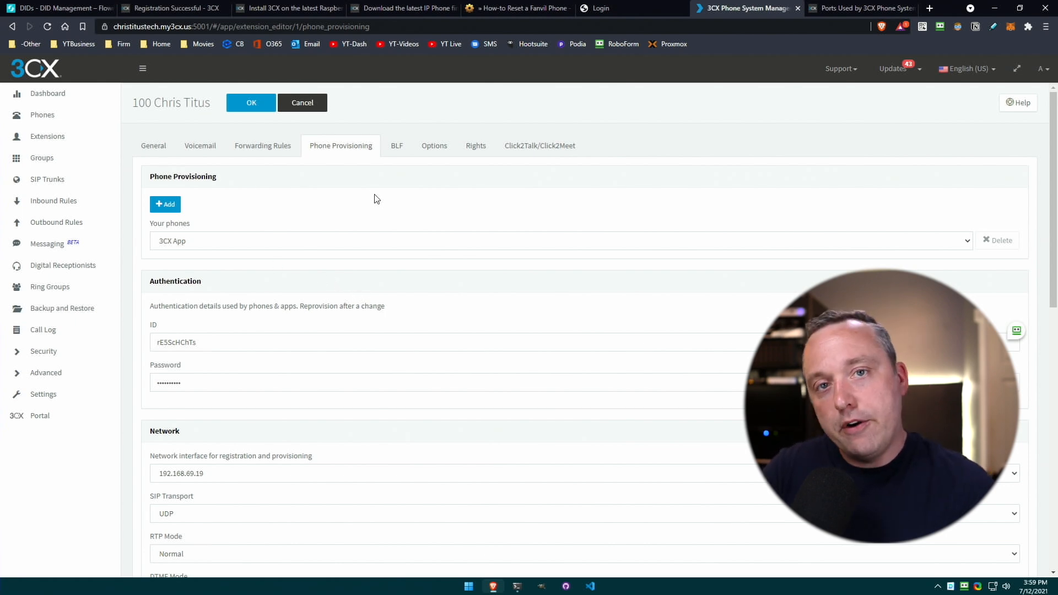
click(377, 7)
scroll(573, 349, down, 5)
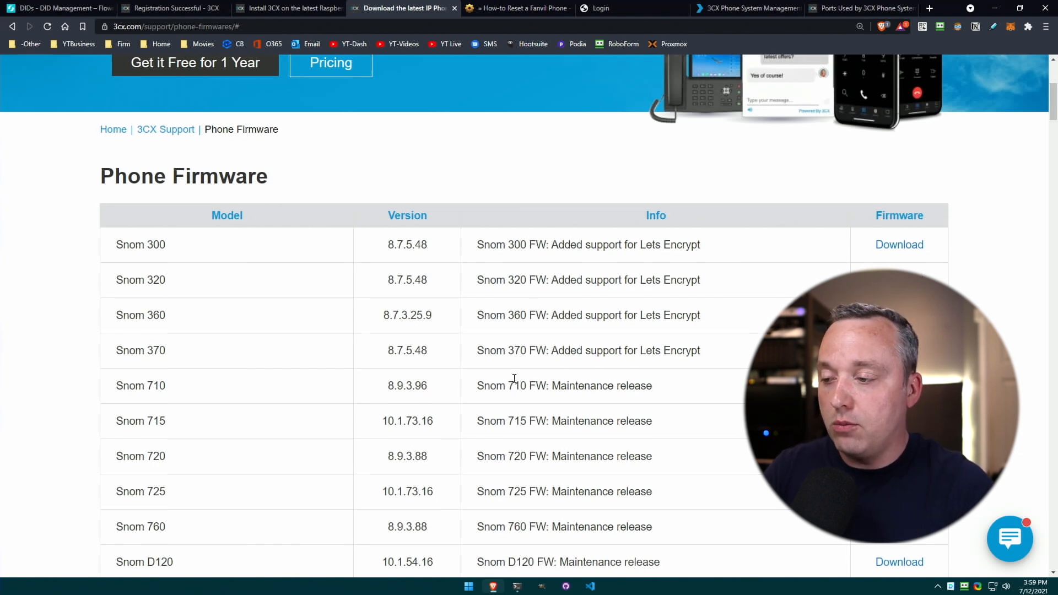
scroll(510, 372, down, 14)
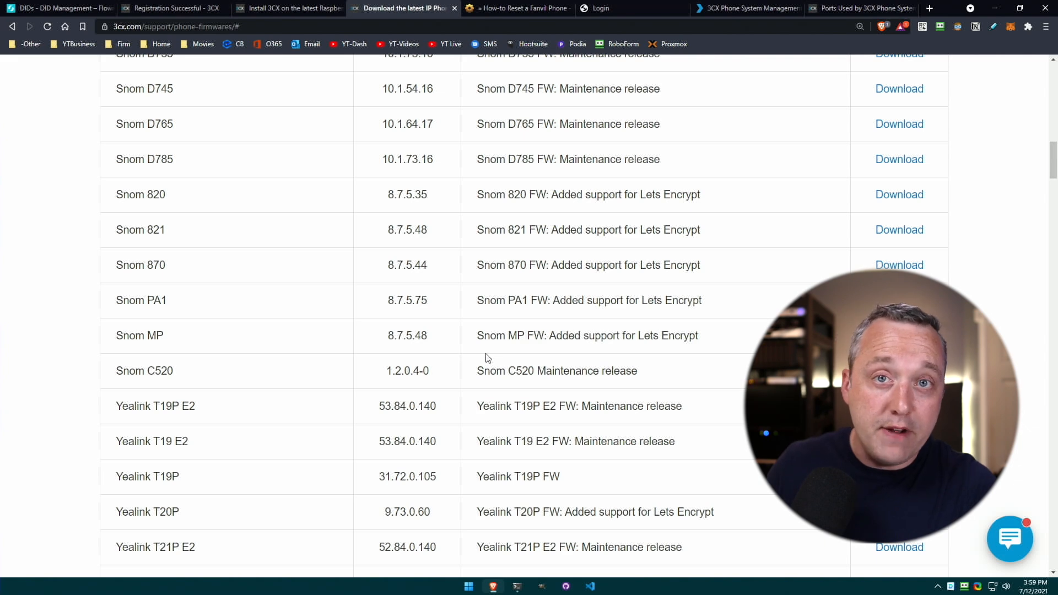
scroll(485, 344, down, 6)
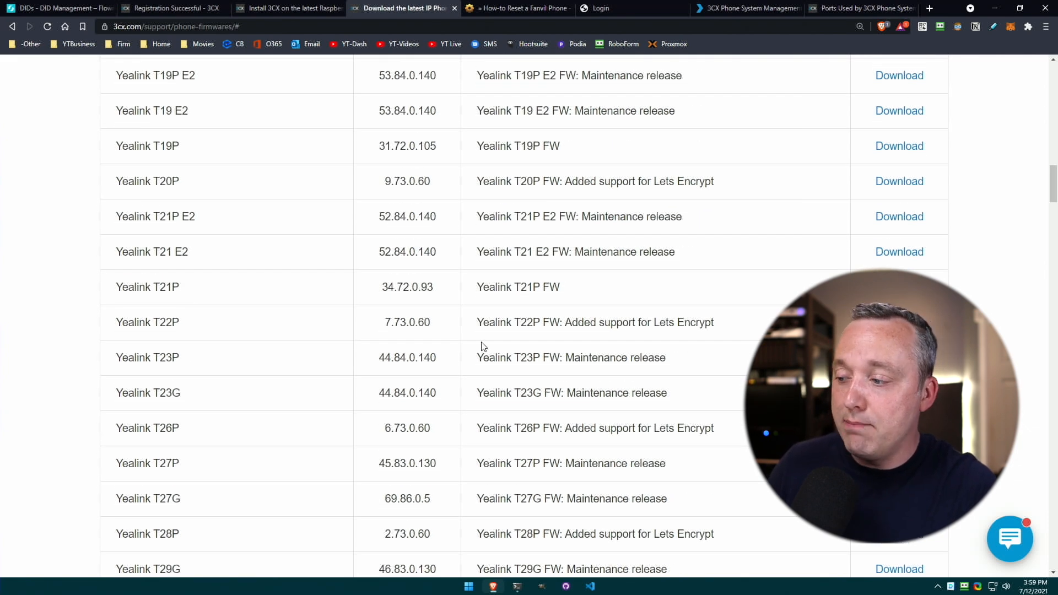
scroll(483, 345, down, 19)
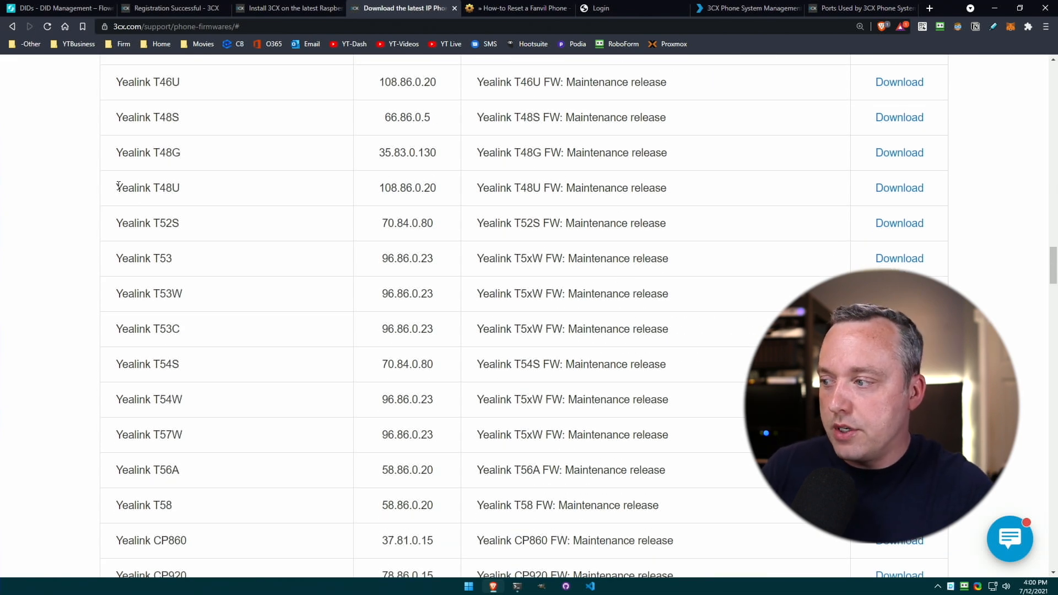
Locate the Fanvil X3U entry listing firmware version 2.4.10.
drag(117, 186, 202, 193)
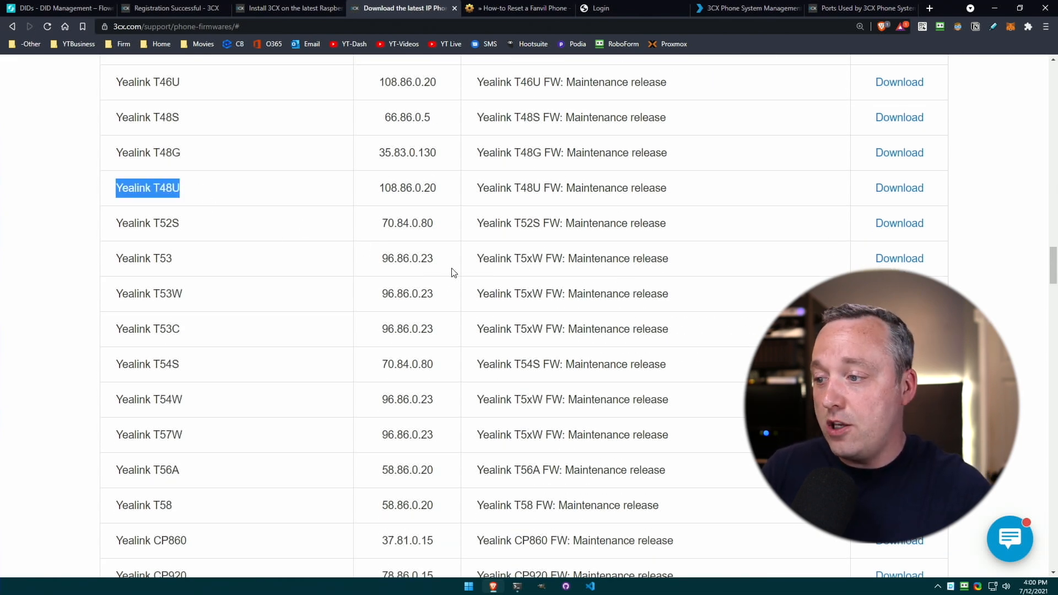
scroll(452, 273, down, 13)
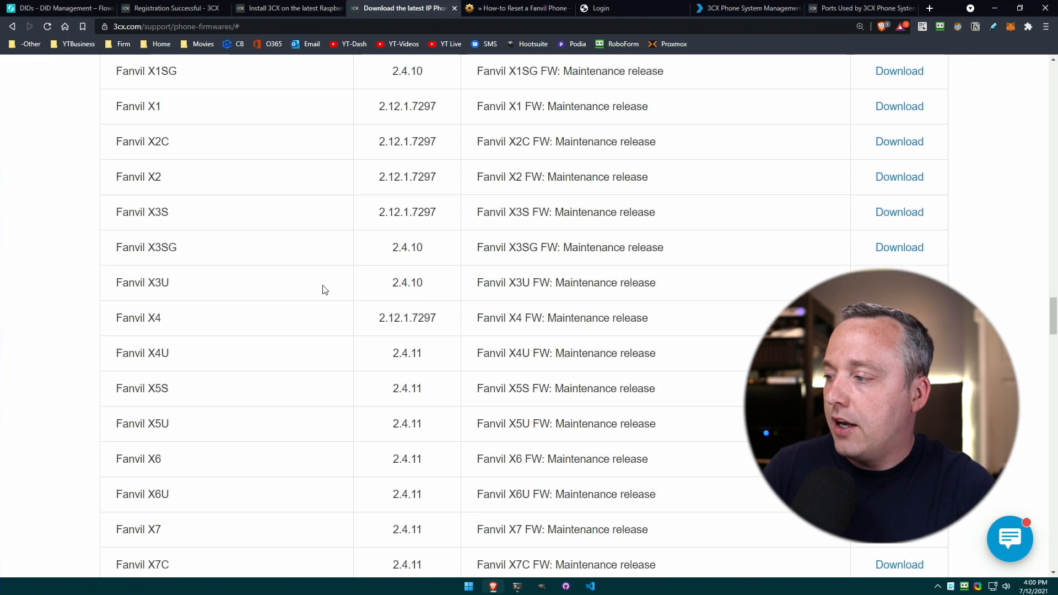
drag(157, 283, 199, 286)
click(203, 285)
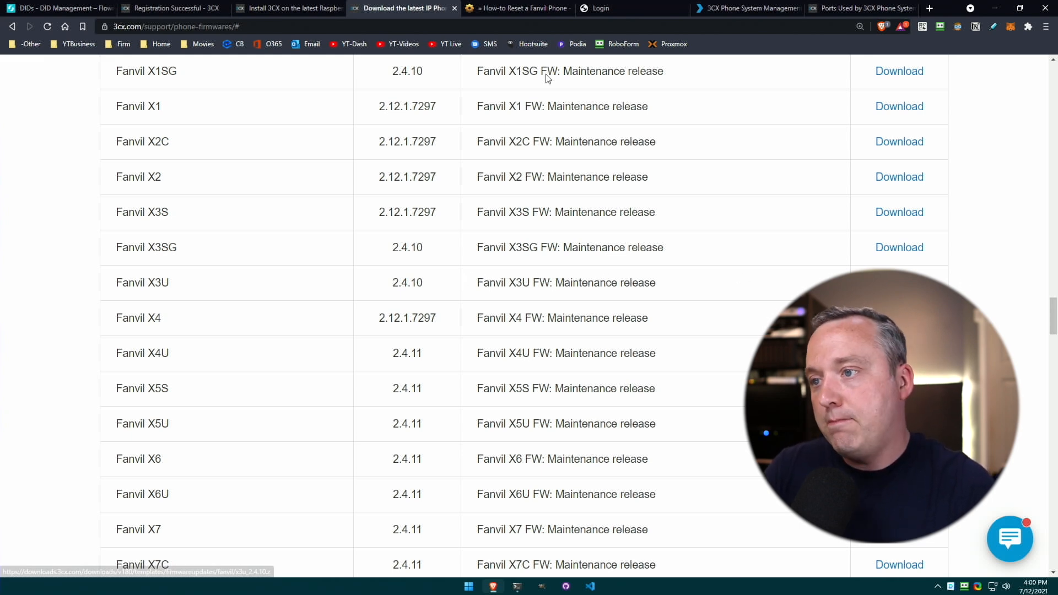
click(606, 9)
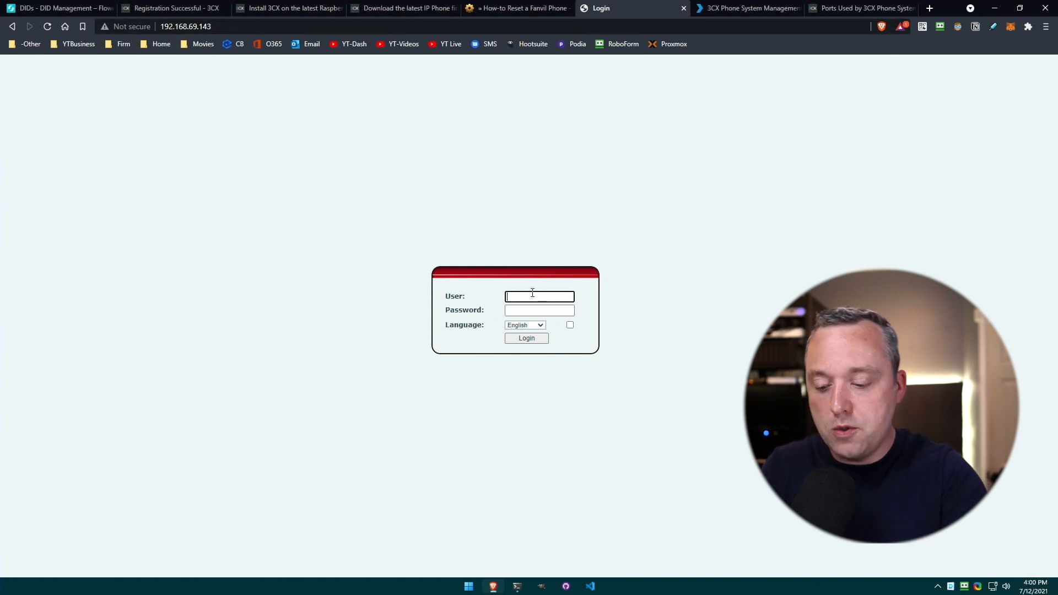
Log in to the Fanvil X3U web interface with the admin credentials.
text(admin)
key(Tab)
text(admin)
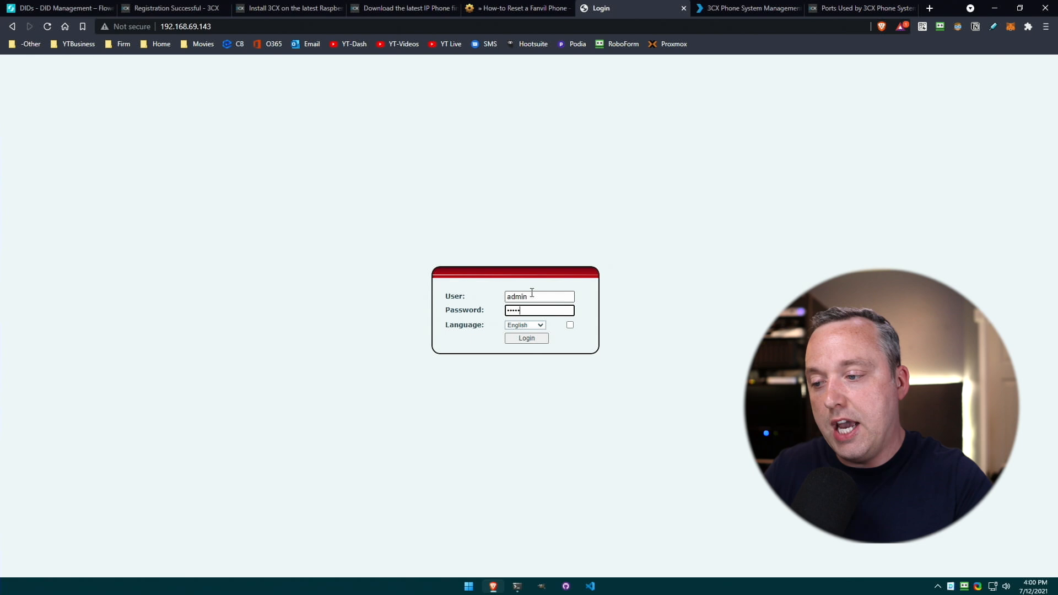
click(522, 336)
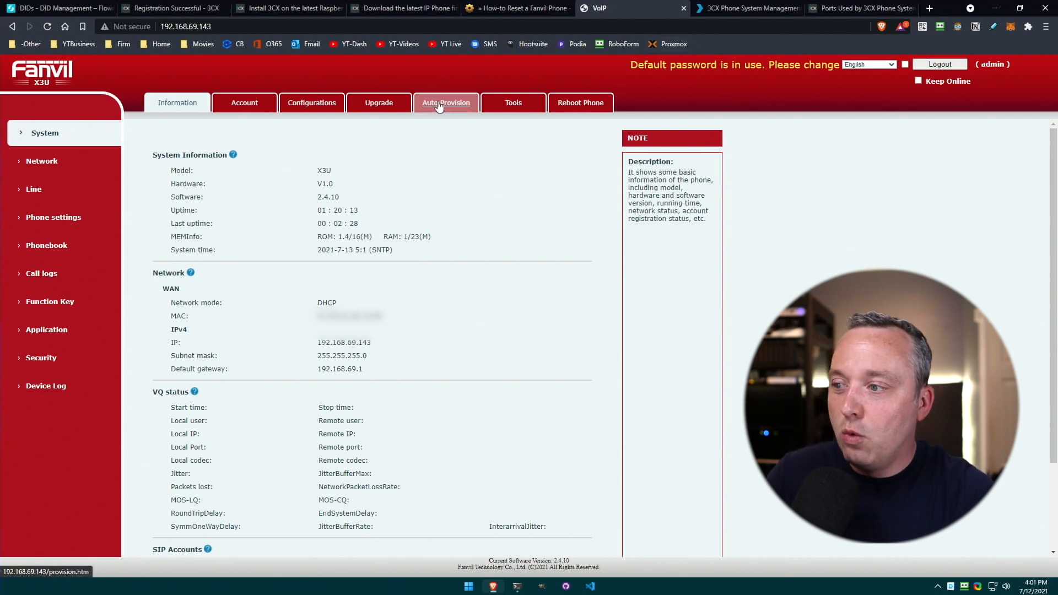
Compare the phone's Upgrade page firmware against 3CX's firmware list.
click(365, 106)
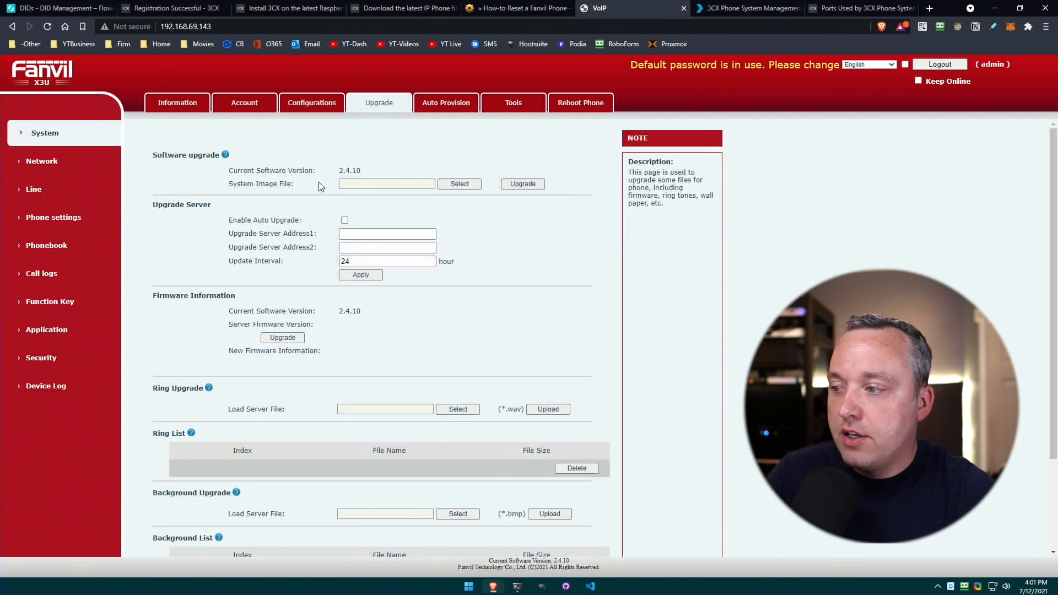
click(417, 12)
click(583, 8)
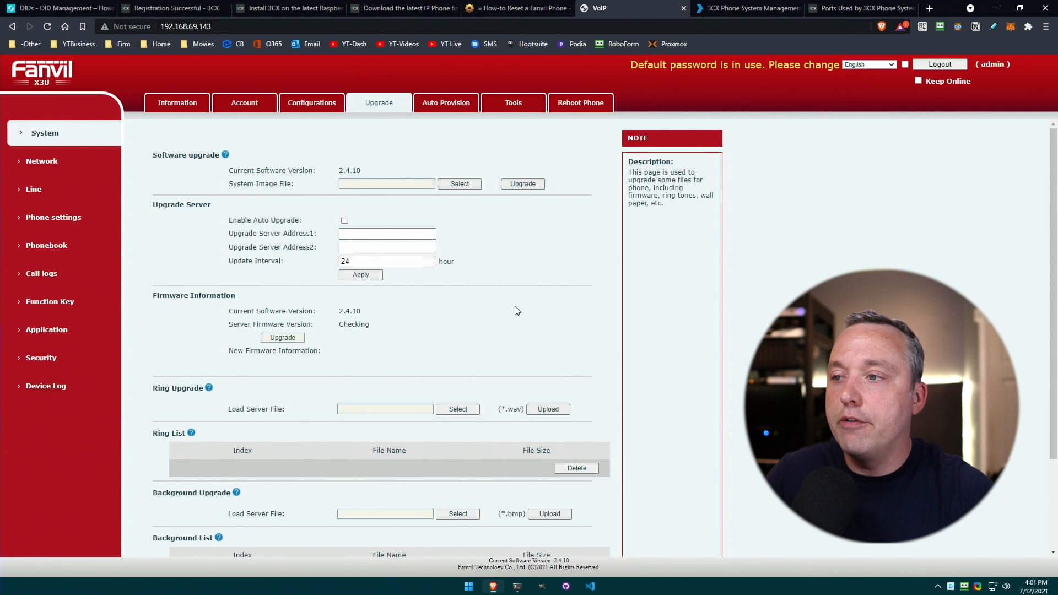
click(480, 7)
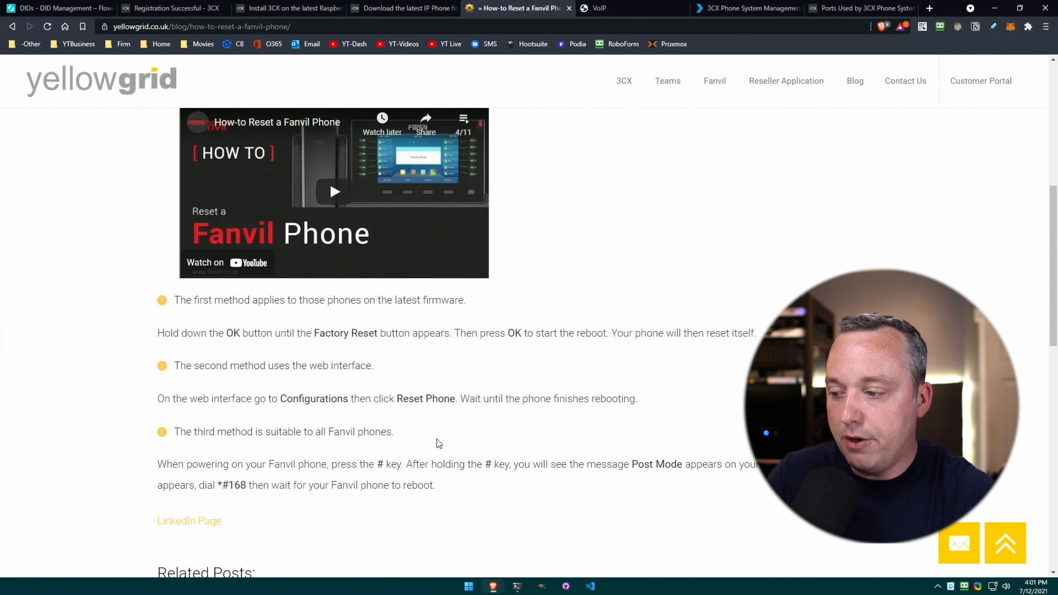
Highlight the third reset method in the Yellowgrid guide, then return to the phone's Auto Provision page.
drag(210, 433, 533, 496)
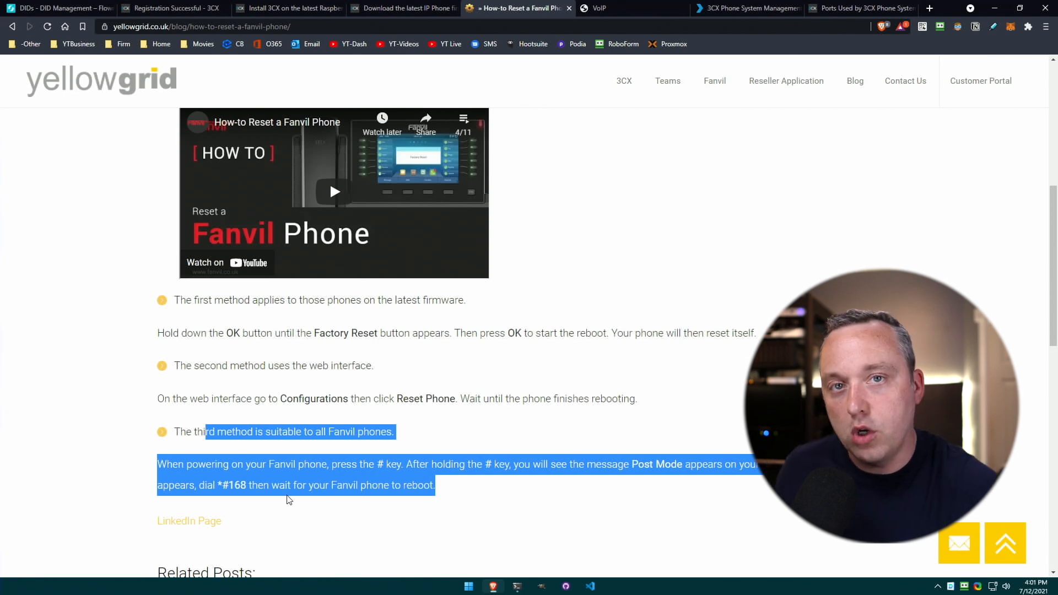
key(ctrl+Tab)
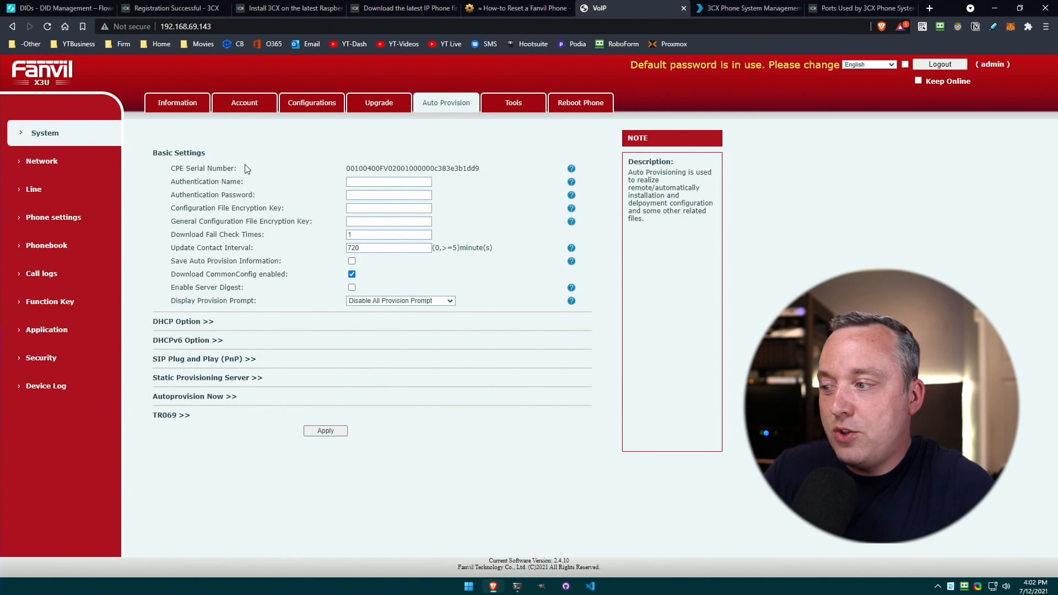
Point out the Authentication Name and Password fields, then mark the phone's DHCP network mode and MAC address.
double_click(225, 182)
double_click(241, 196)
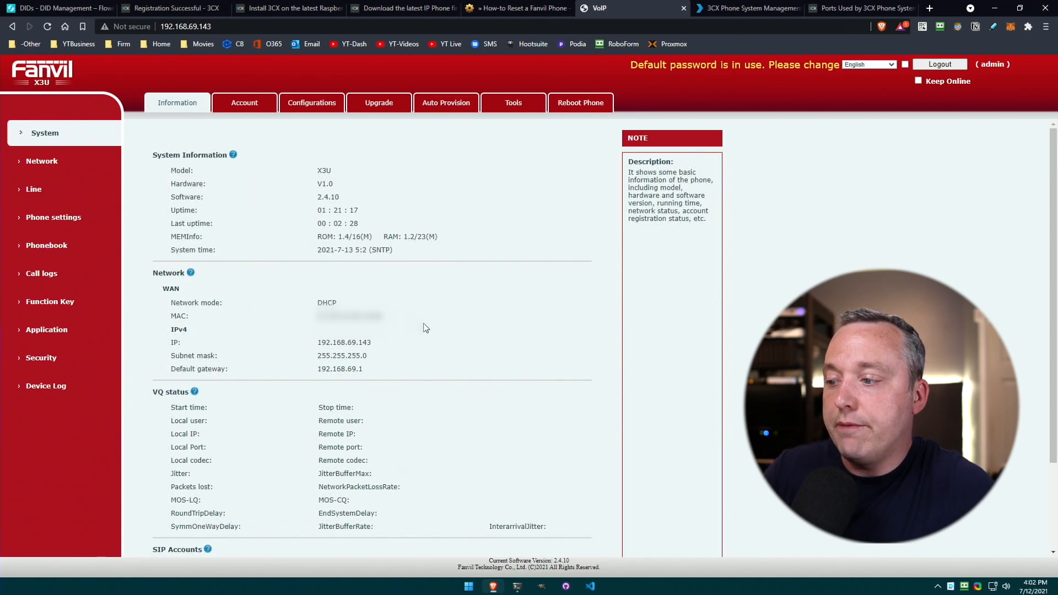
drag(167, 302, 430, 320)
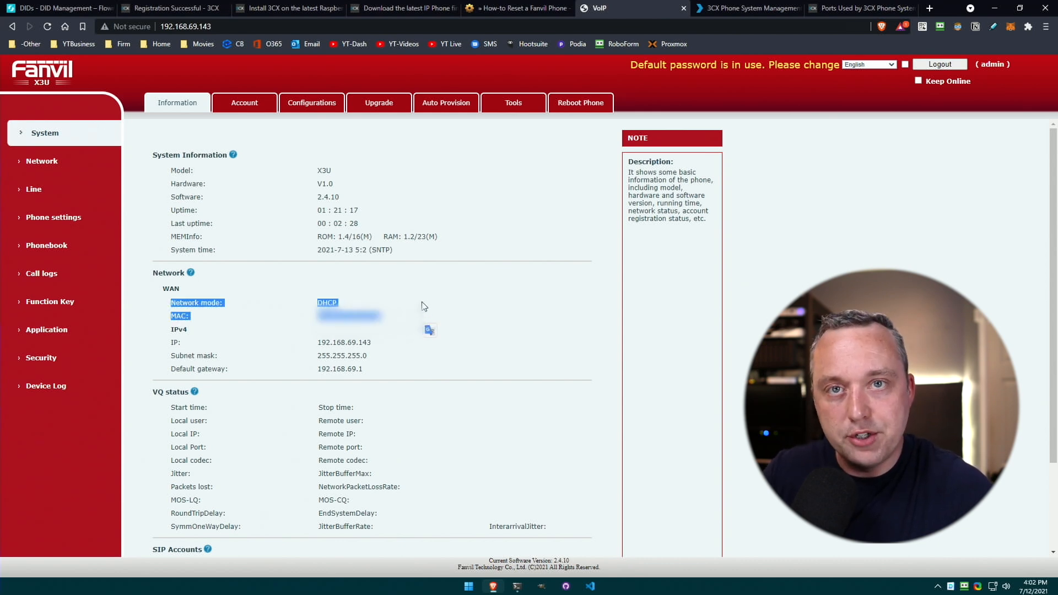
Add a Fanvil X3U phone to extension 100 using the phone's MAC address.
click(419, 308)
key(ctrl+Tab)
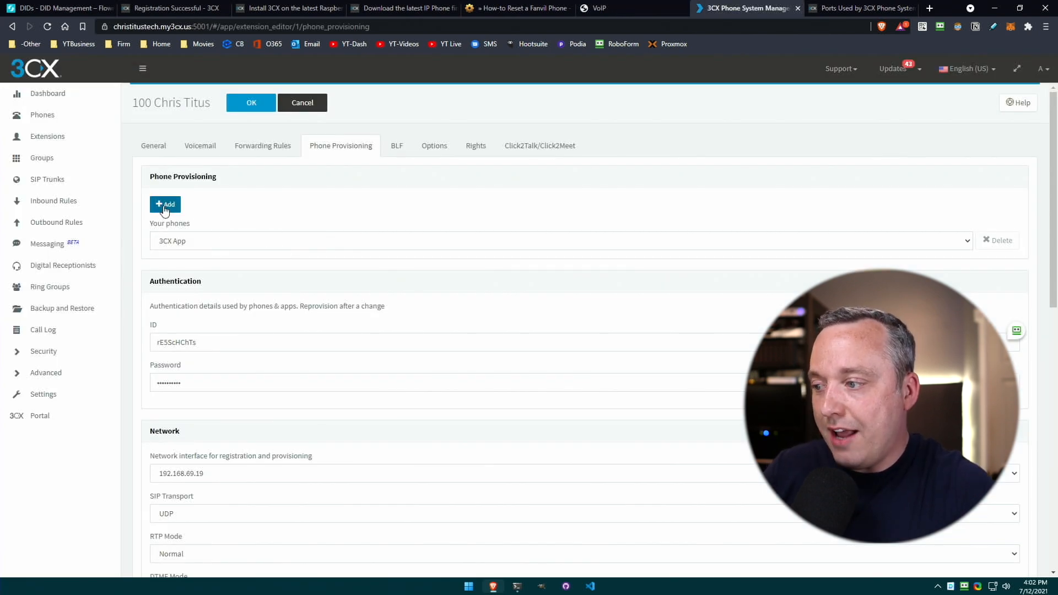
click(164, 206)
click(411, 134)
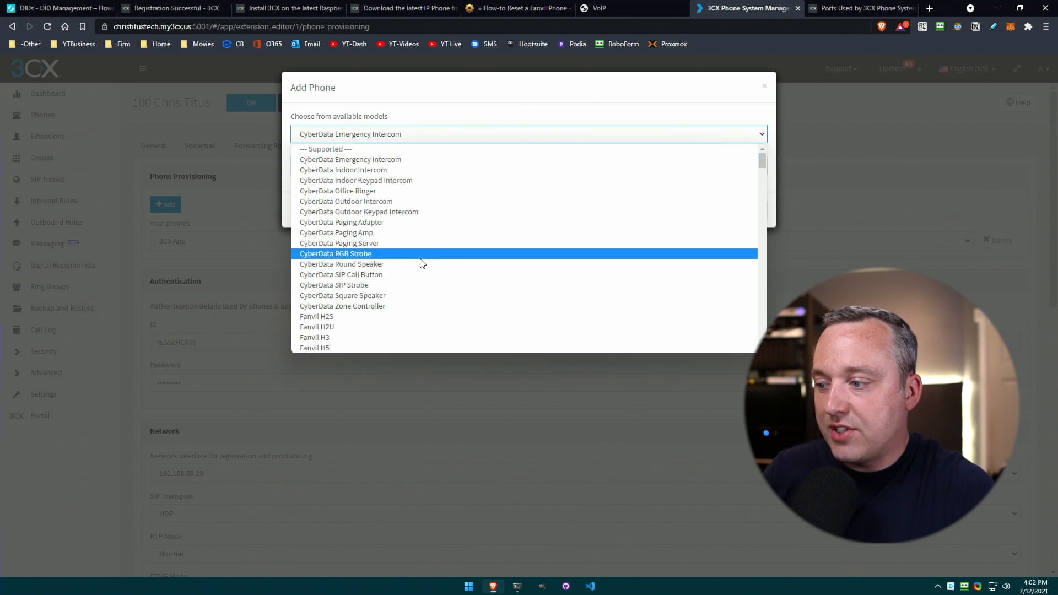
scroll(424, 261, down, 7)
scroll(388, 221, up, 2)
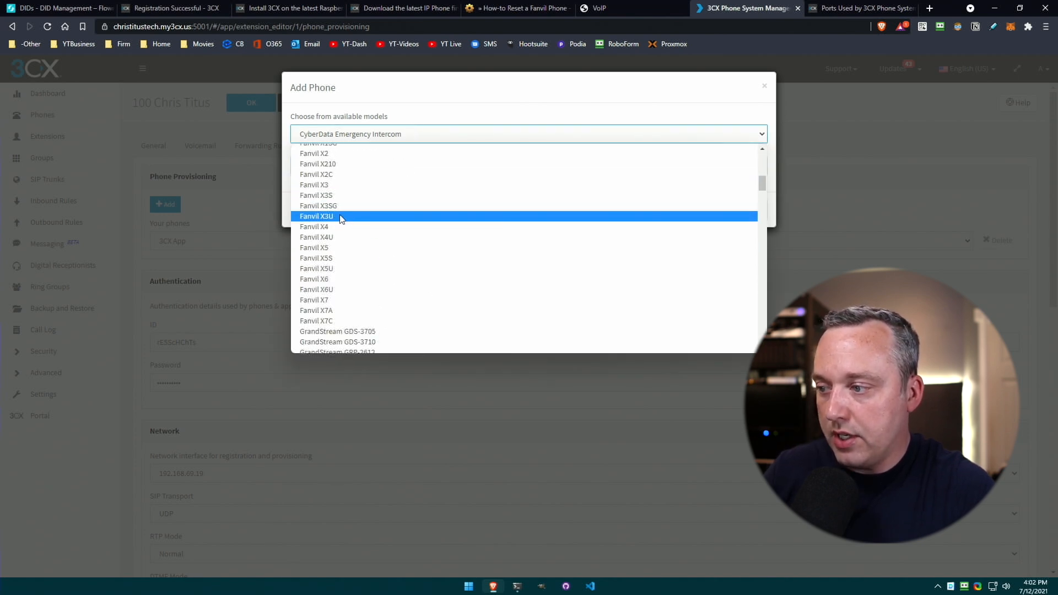
click(342, 217)
click(399, 166)
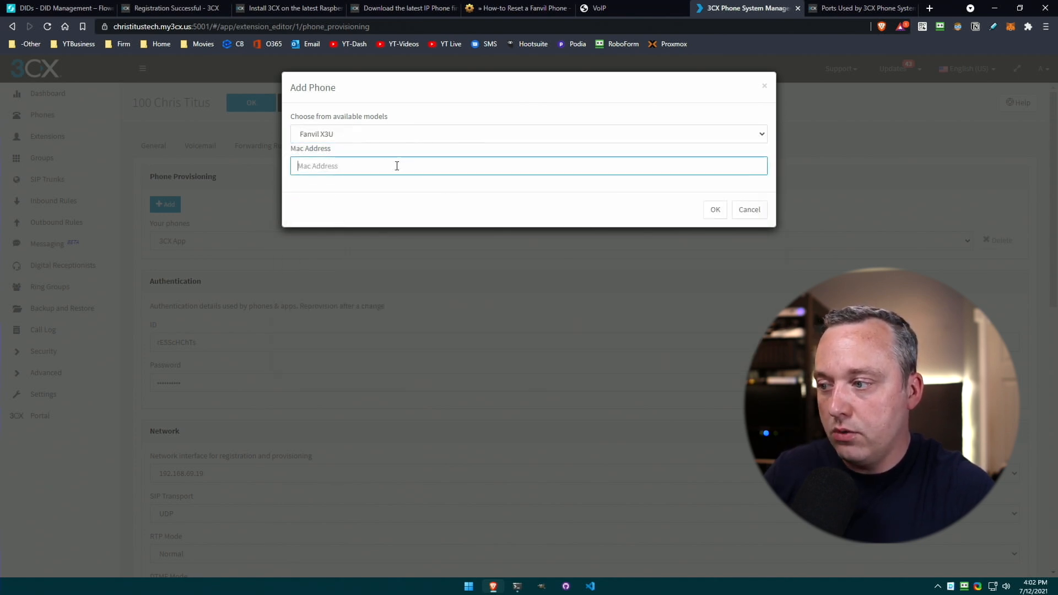
click(620, 8)
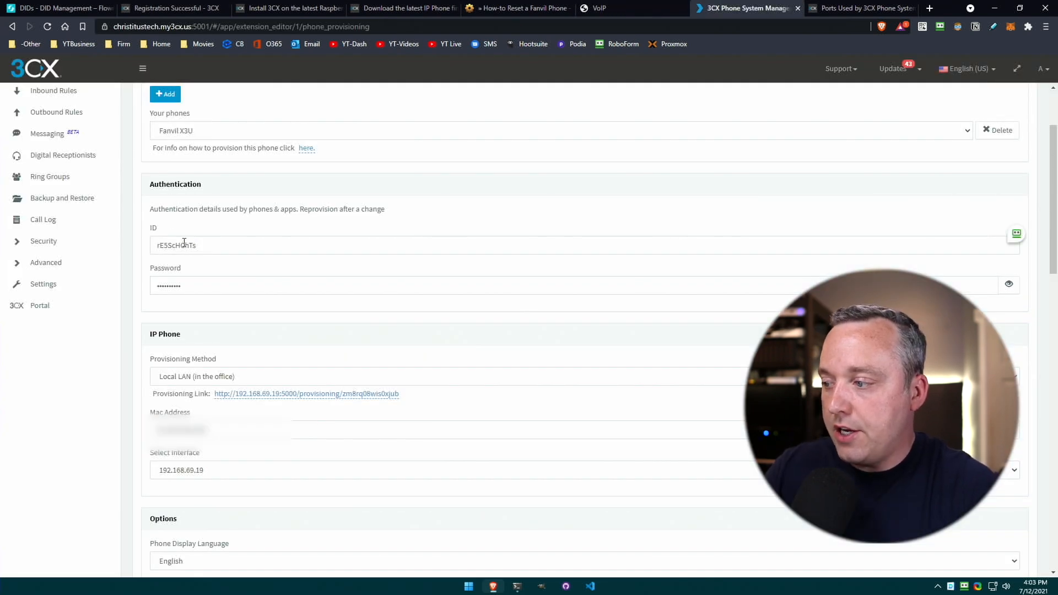
Copy the new phone's provisioning authentication ID.
double_click(191, 244)
right_click(191, 245)
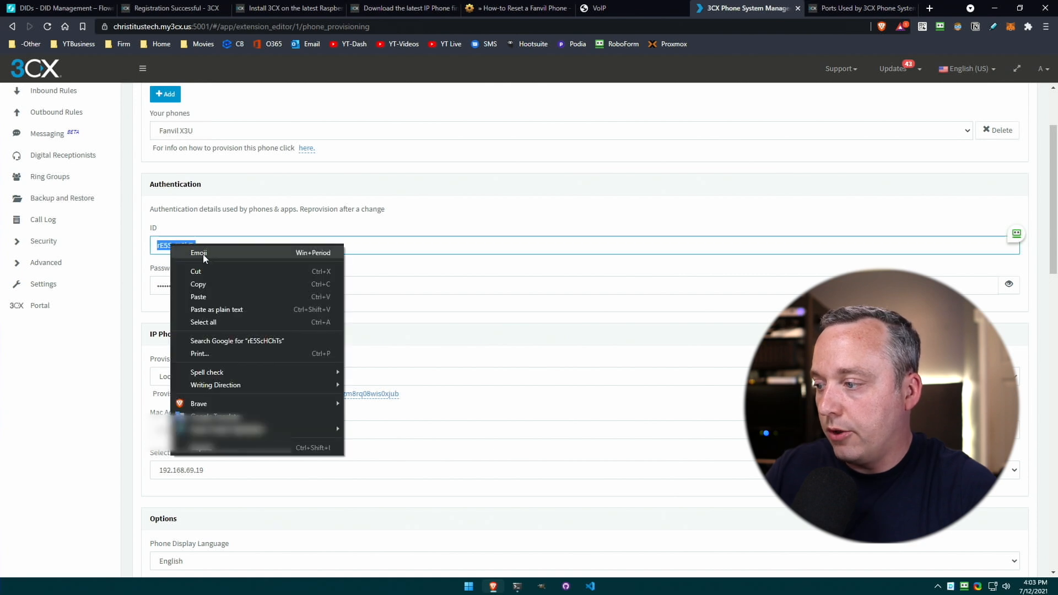
click(206, 285)
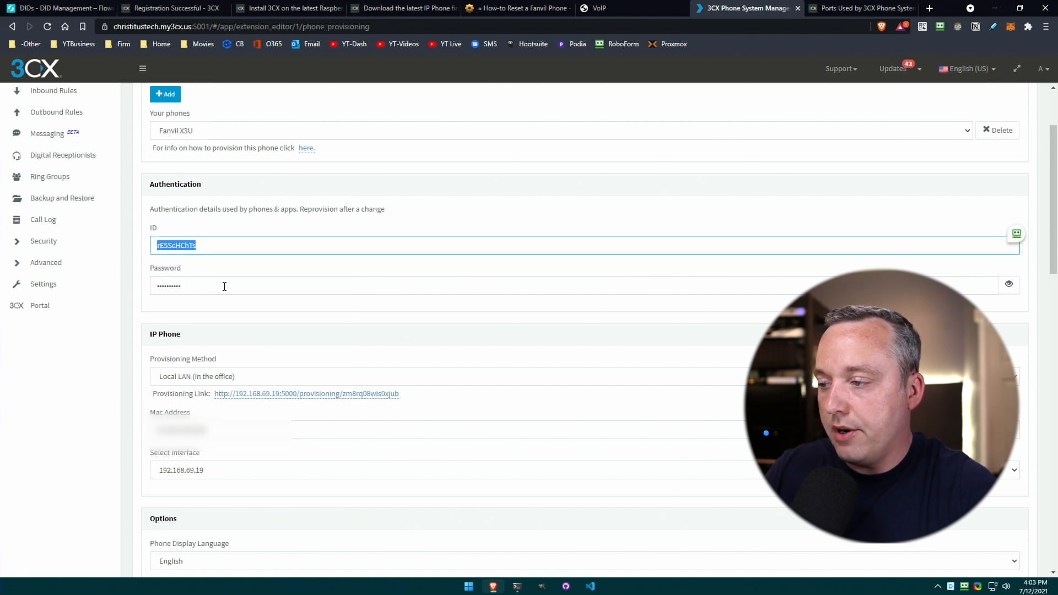
Paste 3CX's authentication ID and password into the phone's Auto Provision settings and save them.
click(634, 9)
click(384, 183)
key(ctrl+v)
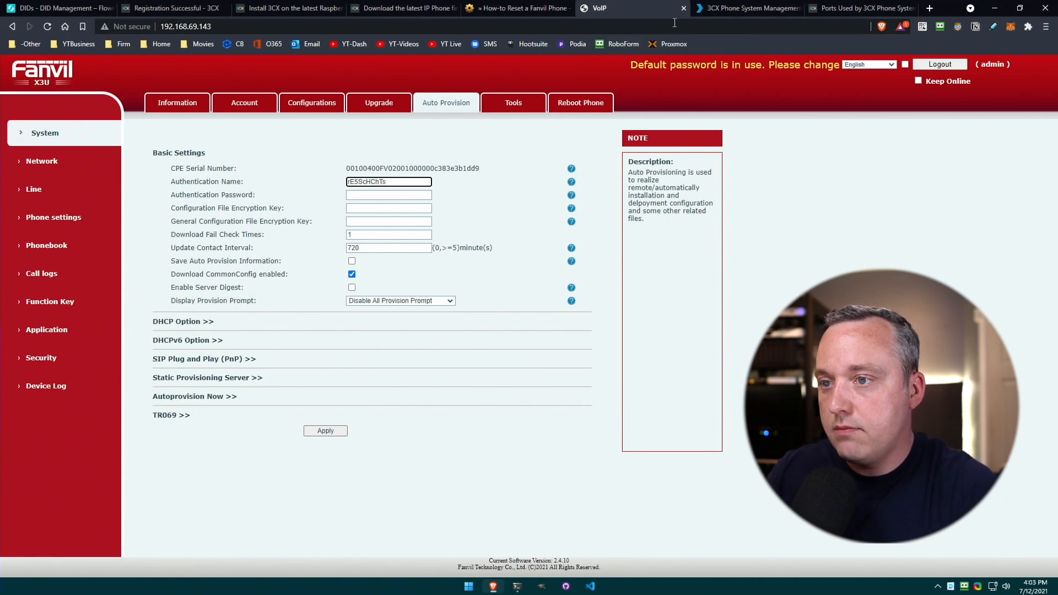
key(Tab)
key(ctrl+v)
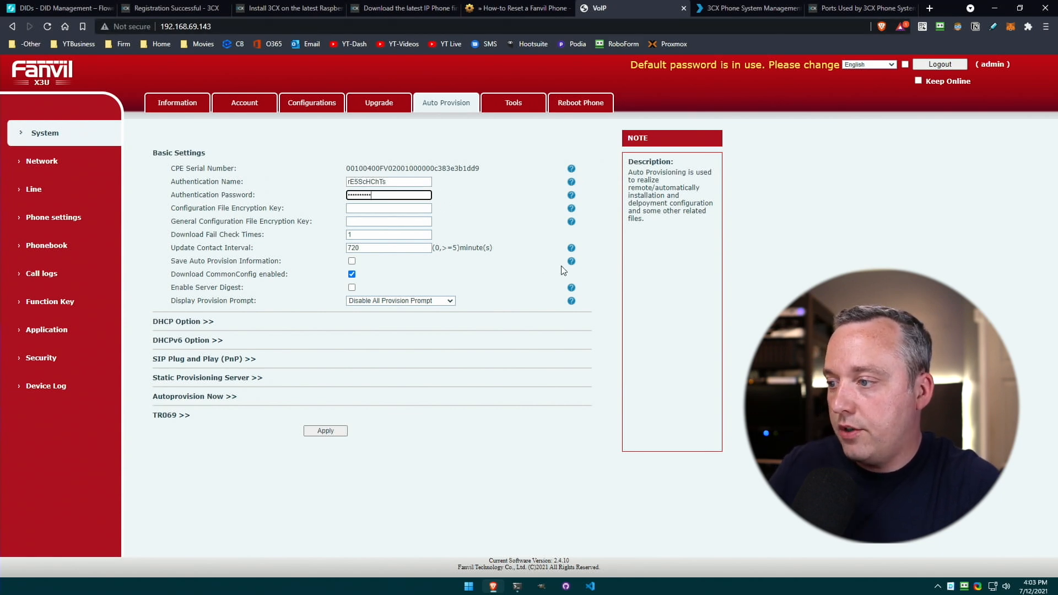
click(336, 430)
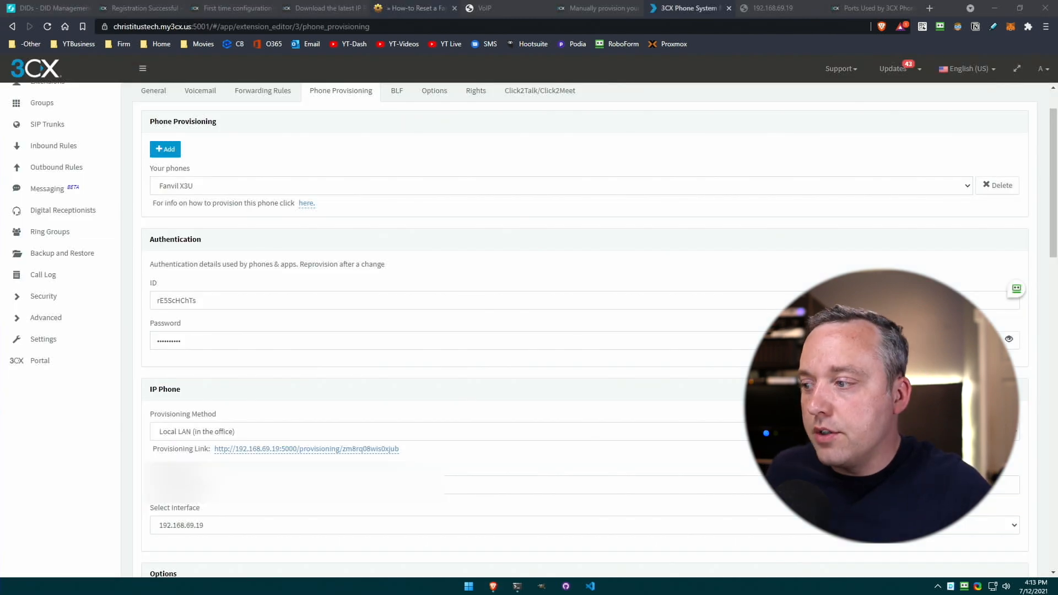
click(500, 197)
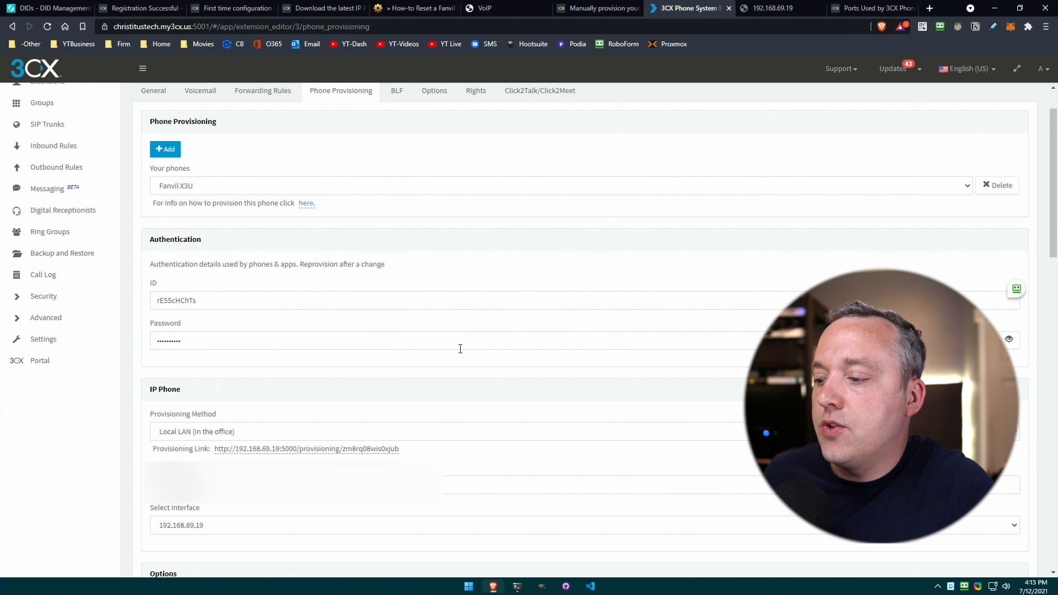
Select and copy extension 100's Local LAN provisioning link served from 192.168.69.19:5000.
scroll(460, 349, down, 2)
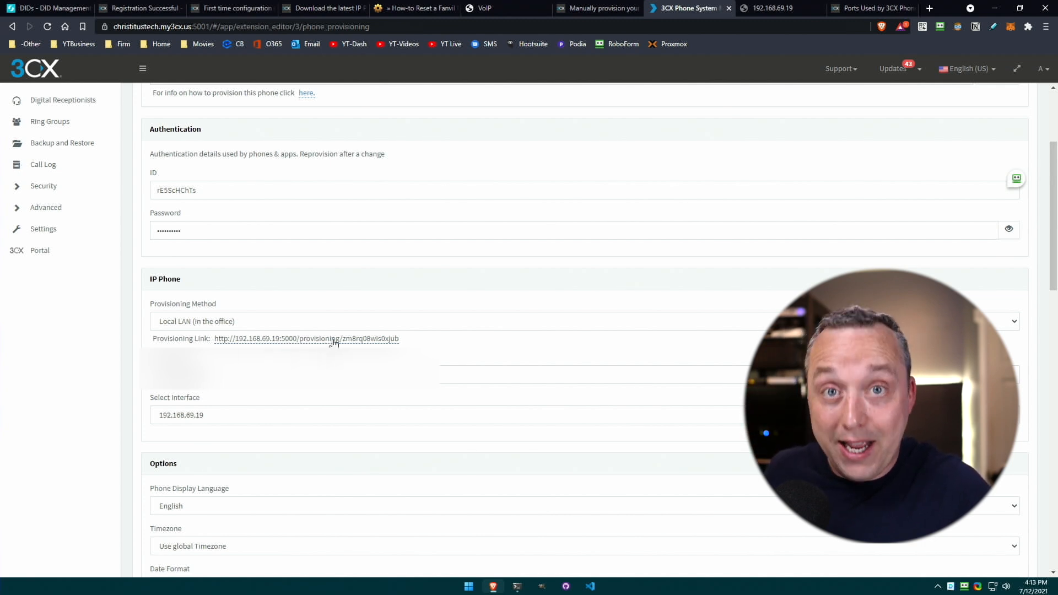
drag(419, 344, 212, 342)
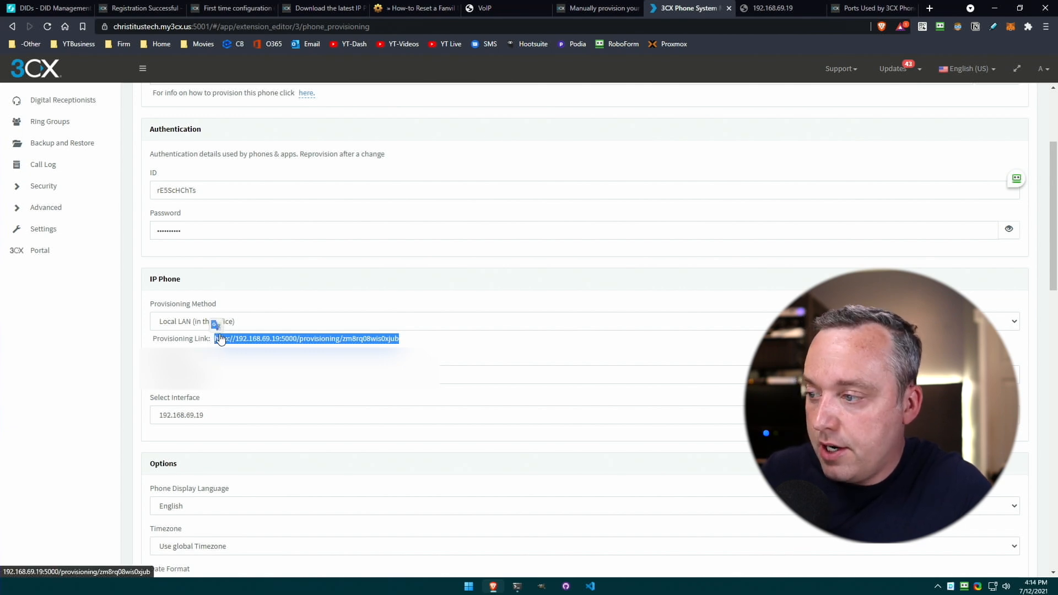
Point the Fanvil's static provisioning server at the 3CX link over HTTP, with no file name, and apply.
click(527, 9)
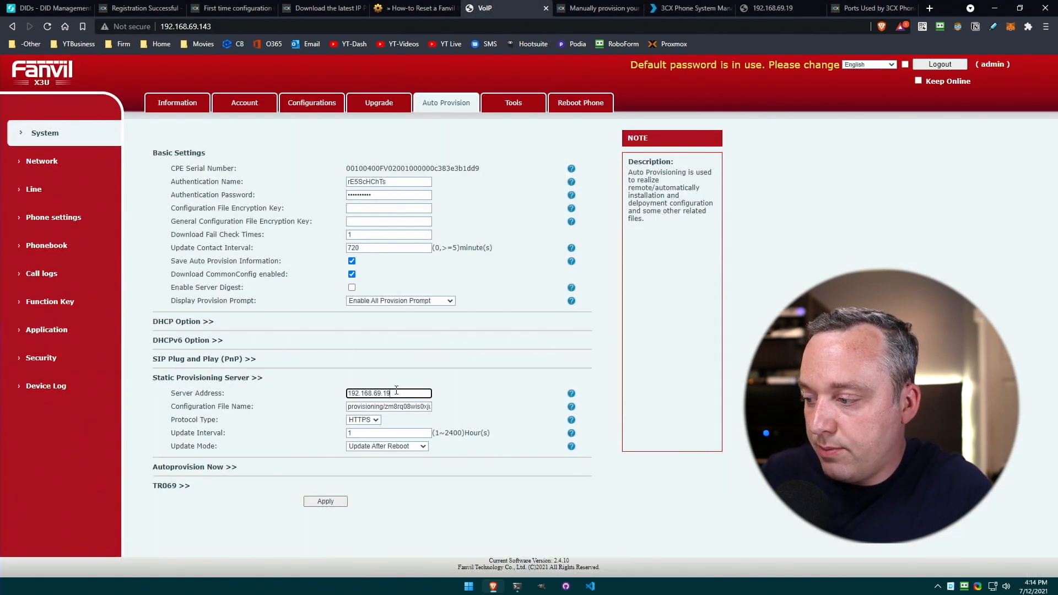
drag(365, 393, 347, 393)
key(ctrl+v)
key(Tab)
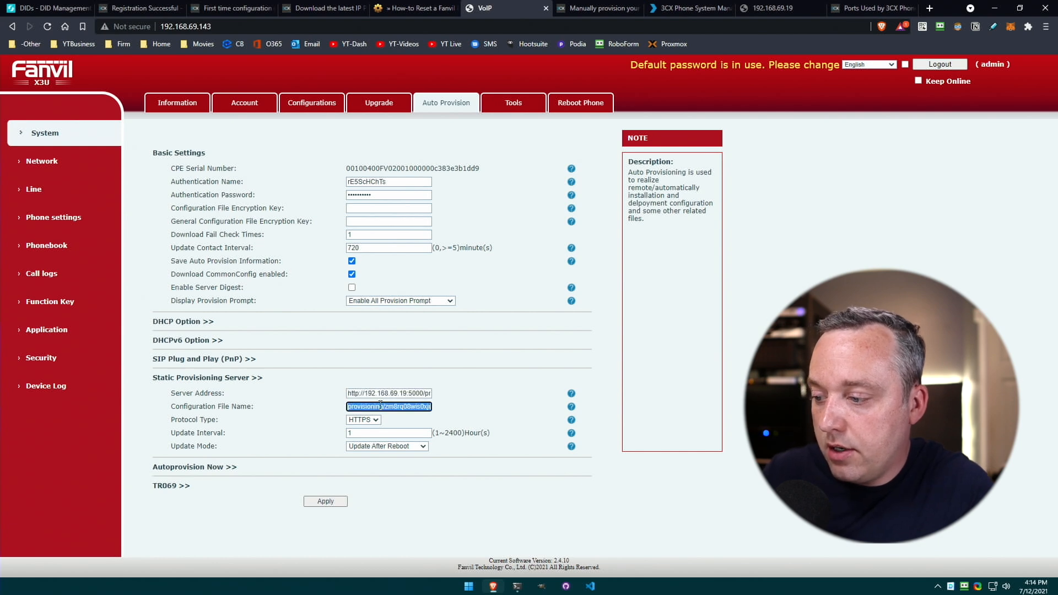
key(BackSpace)
click(370, 421)
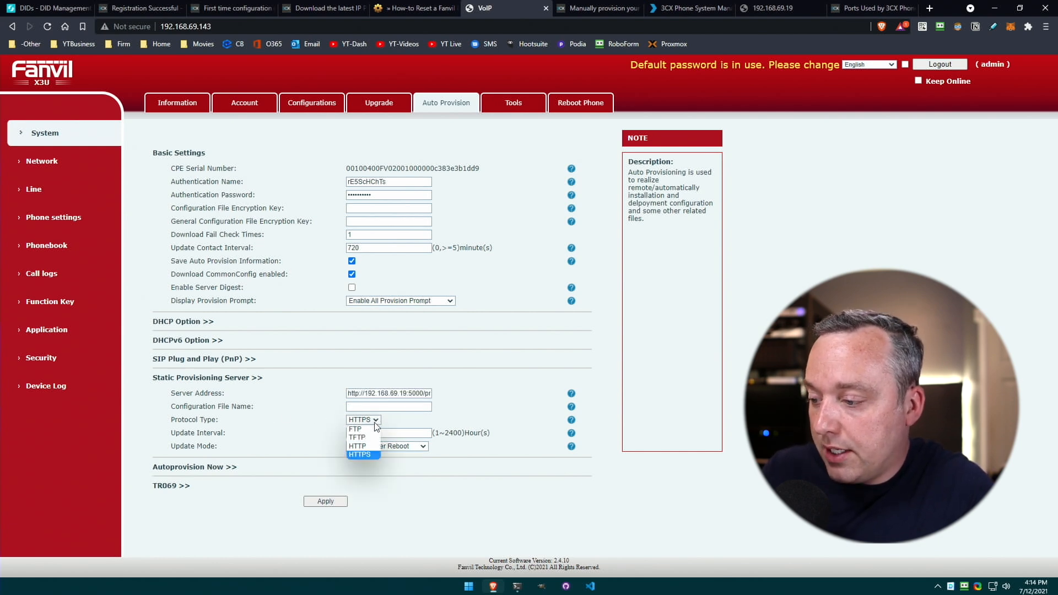
click(361, 449)
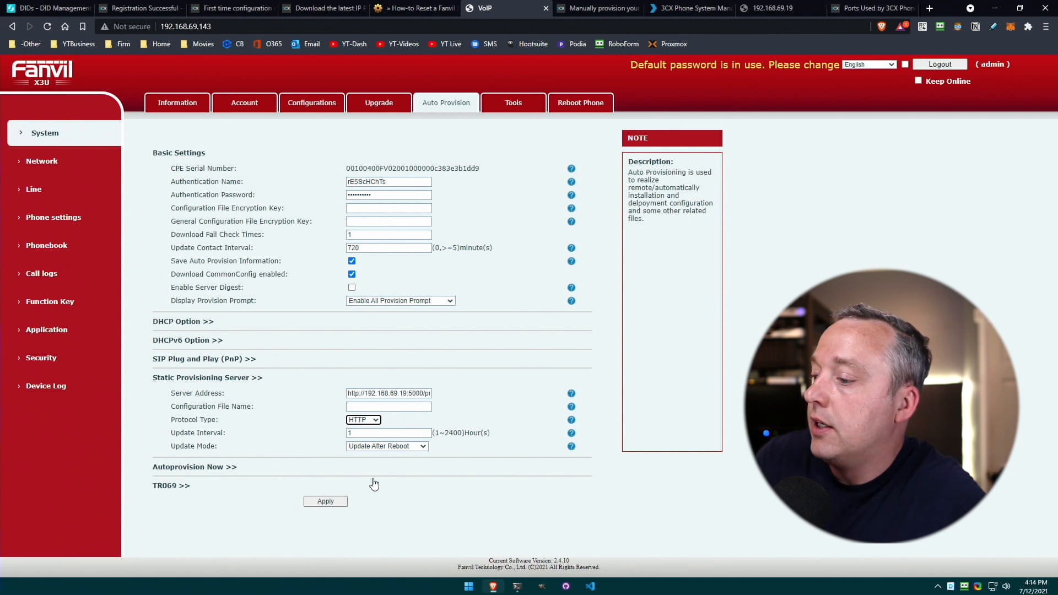
click(333, 503)
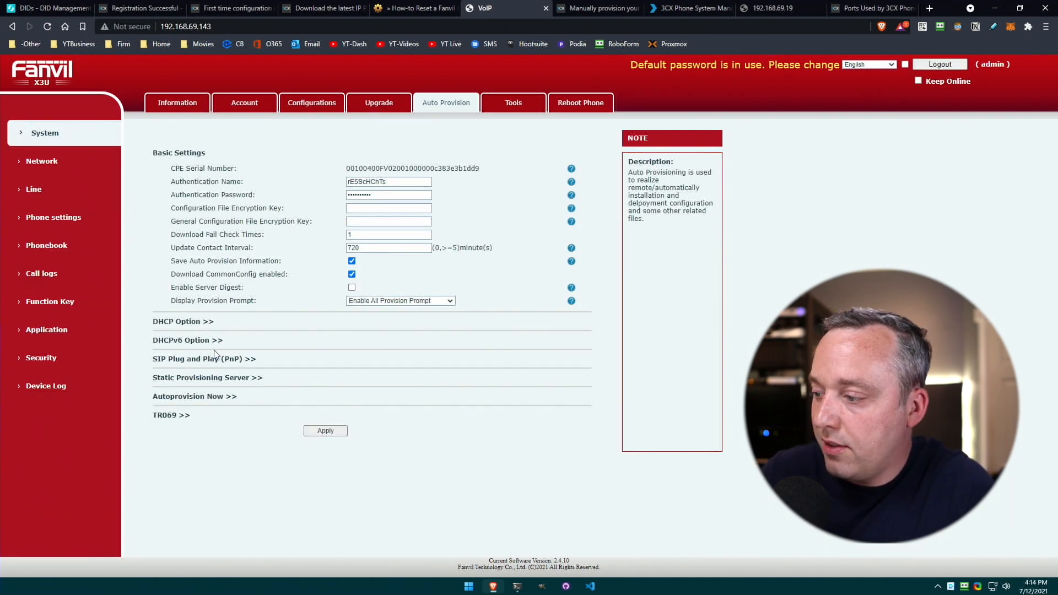
Run Autoprovision Now on the phone and confirm it.
click(216, 397)
click(373, 410)
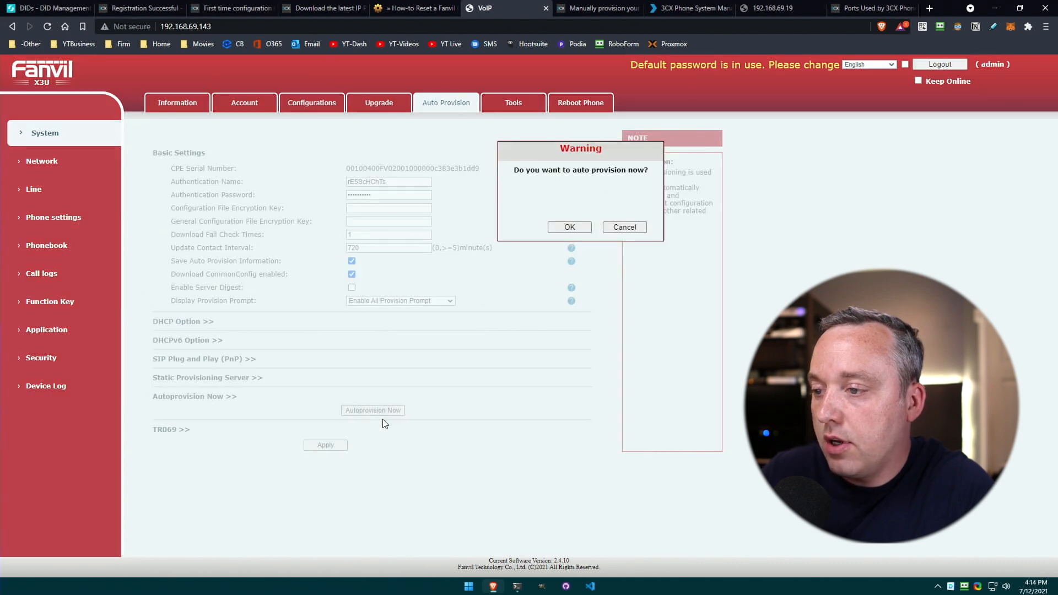
click(570, 228)
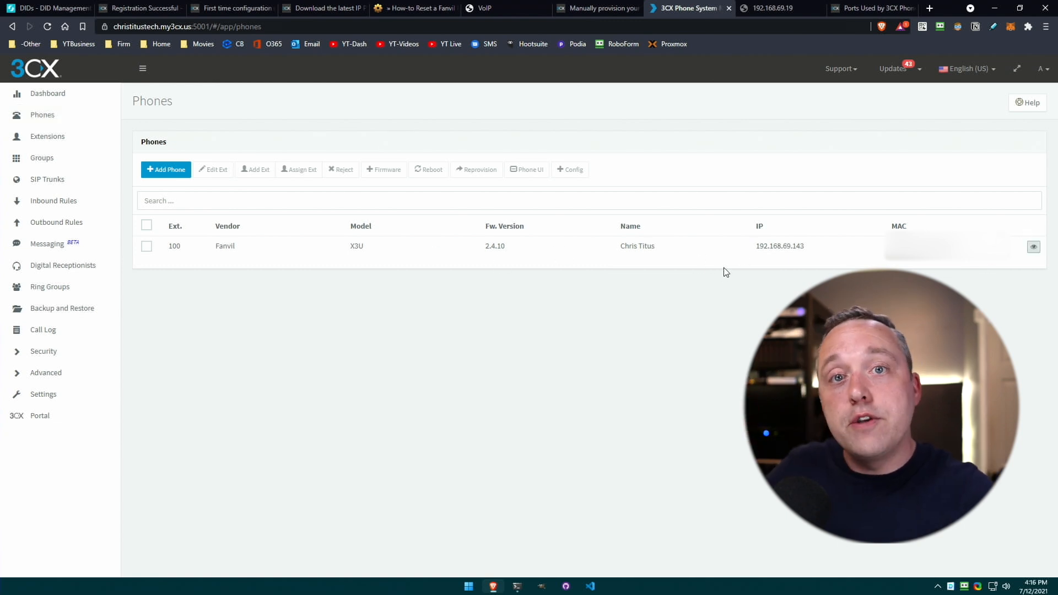
Check the phone's authentication credentials and select the phone for extension 100.
click(1034, 247)
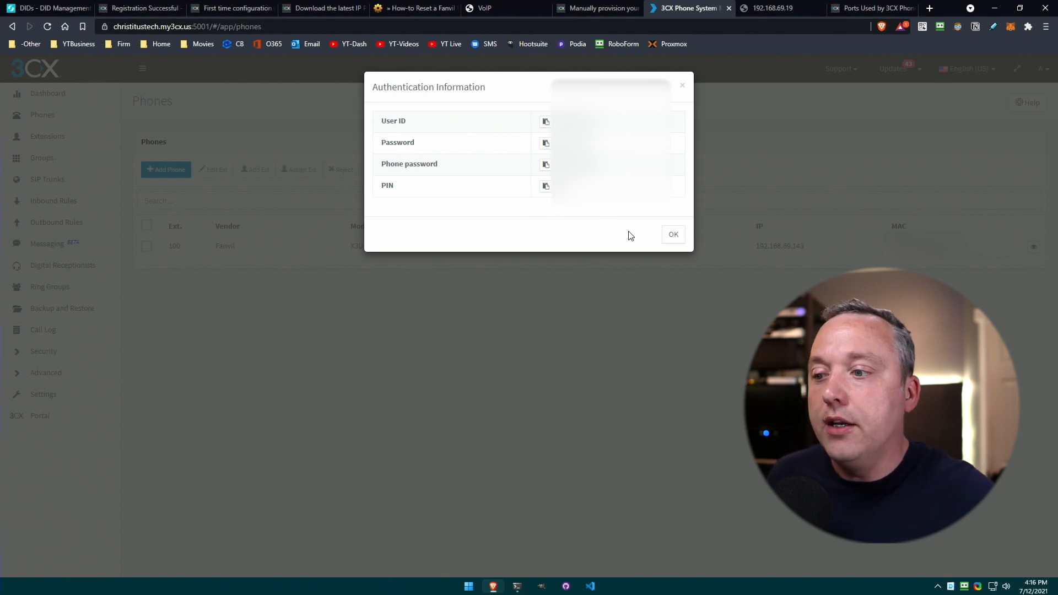
click(673, 234)
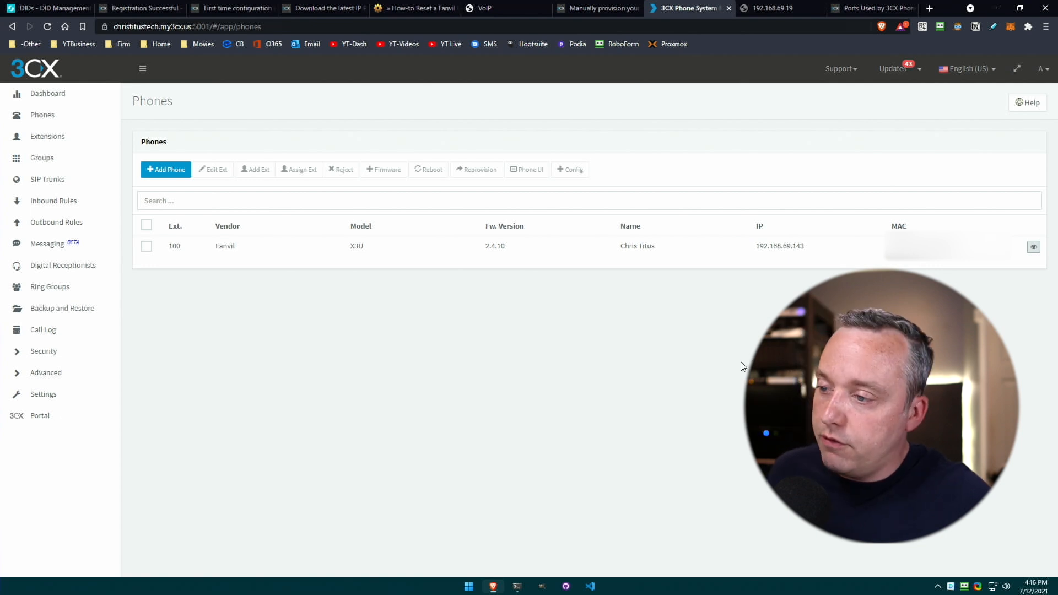
click(146, 245)
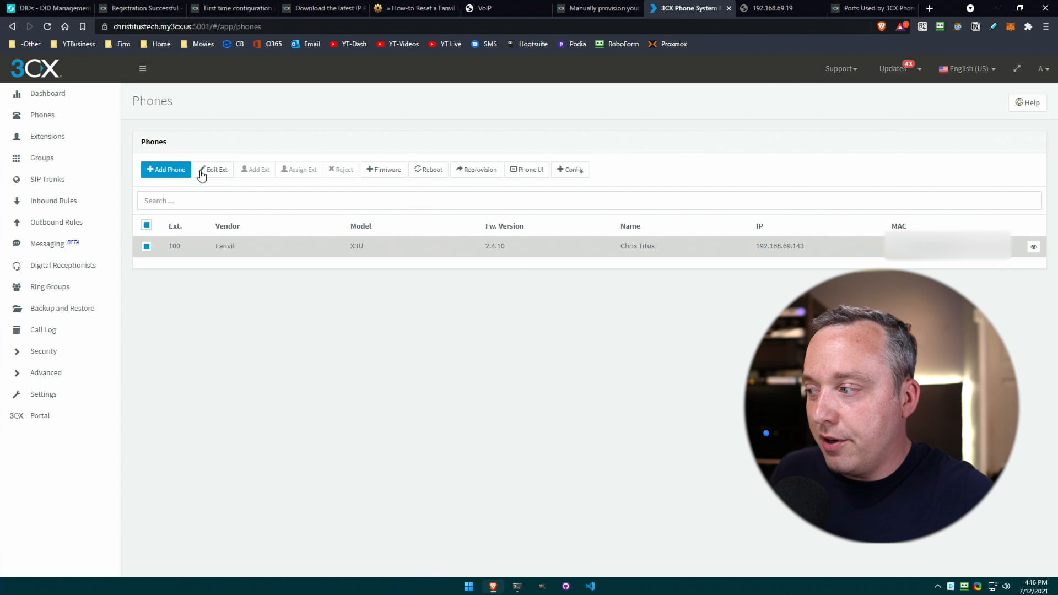
Open extension 100's BLF keys and make key 1 a Line Key.
click(55, 136)
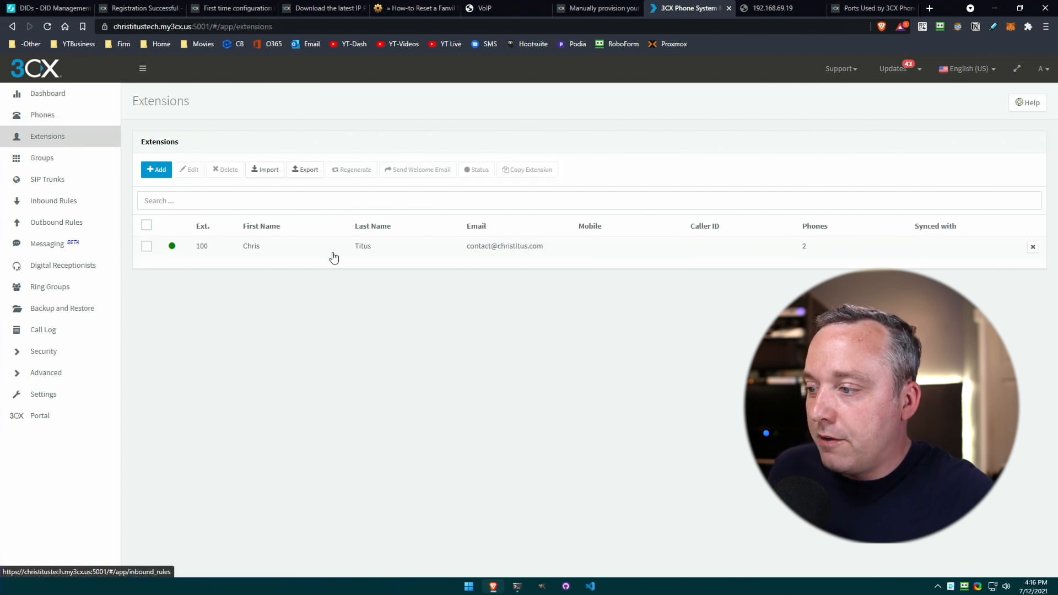
double_click(283, 256)
click(397, 146)
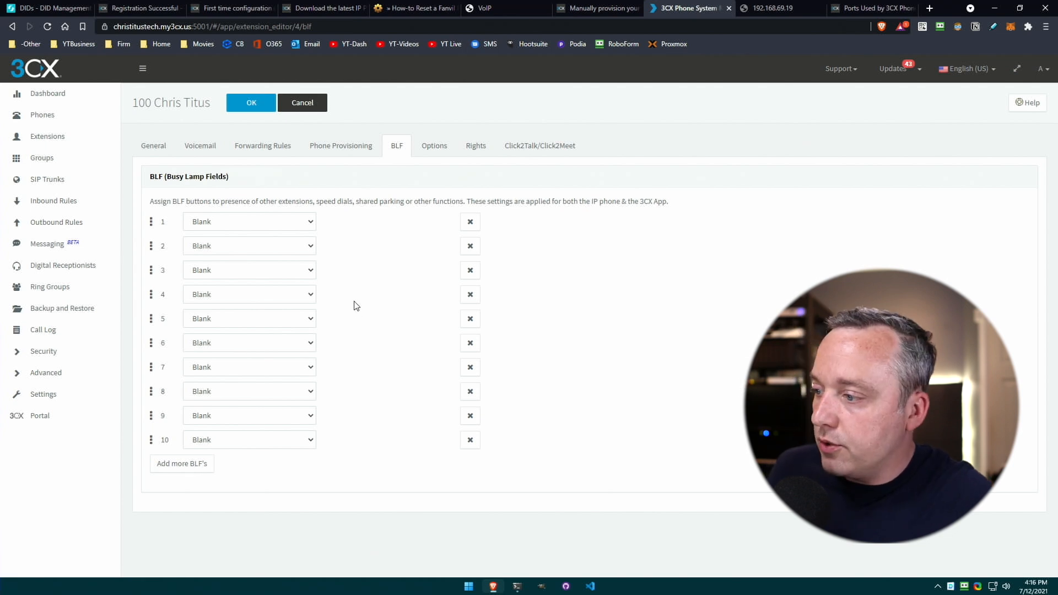
click(274, 221)
click(237, 246)
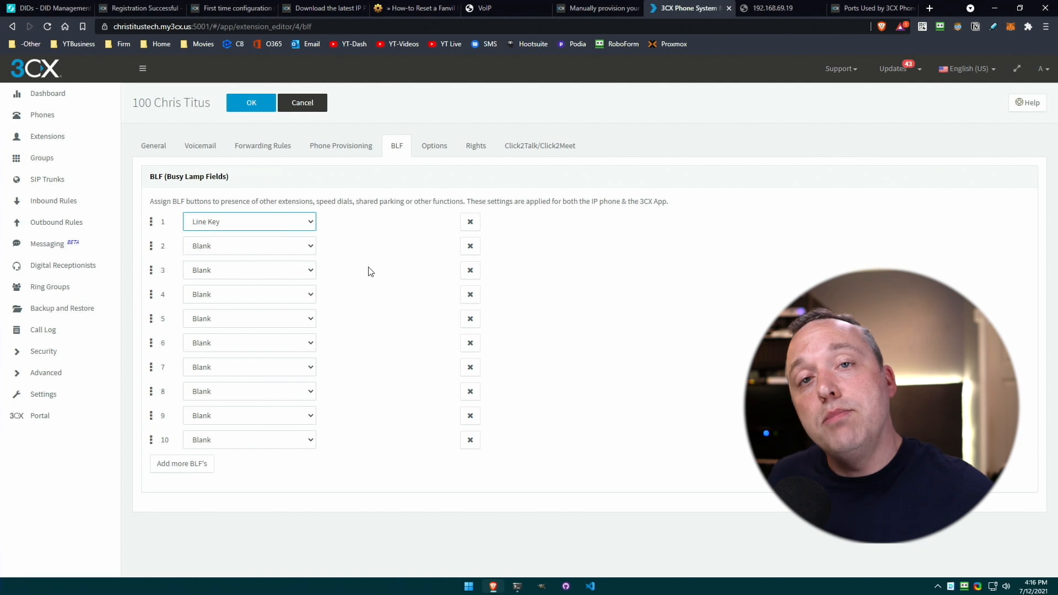
Make key 2 a speed dial to extension 100 and key 3 a Cell Phone custom speed dial, then save.
click(274, 246)
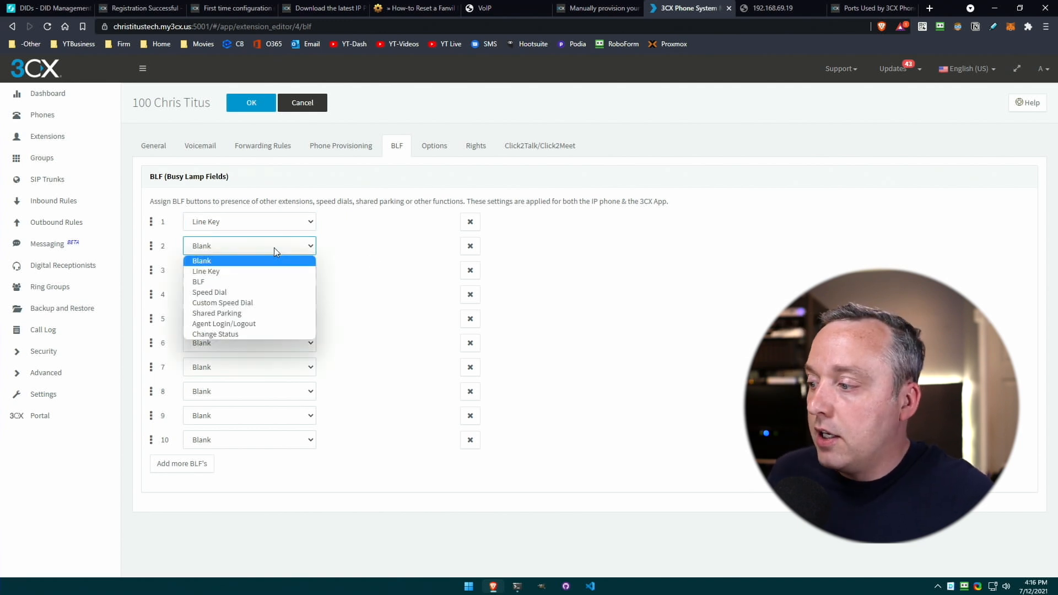
click(241, 292)
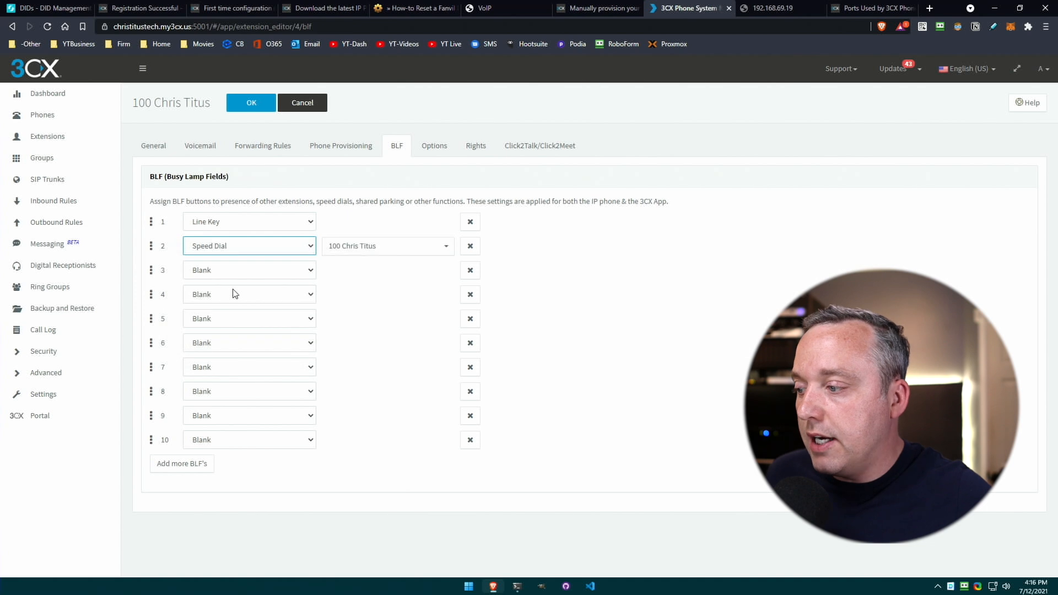
click(386, 251)
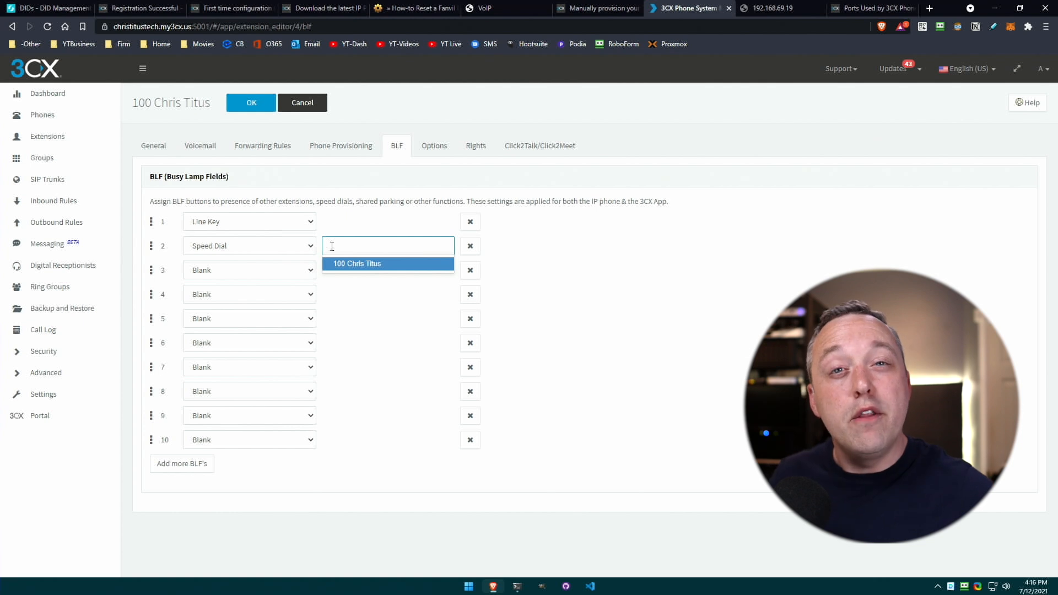
click(331, 304)
click(270, 274)
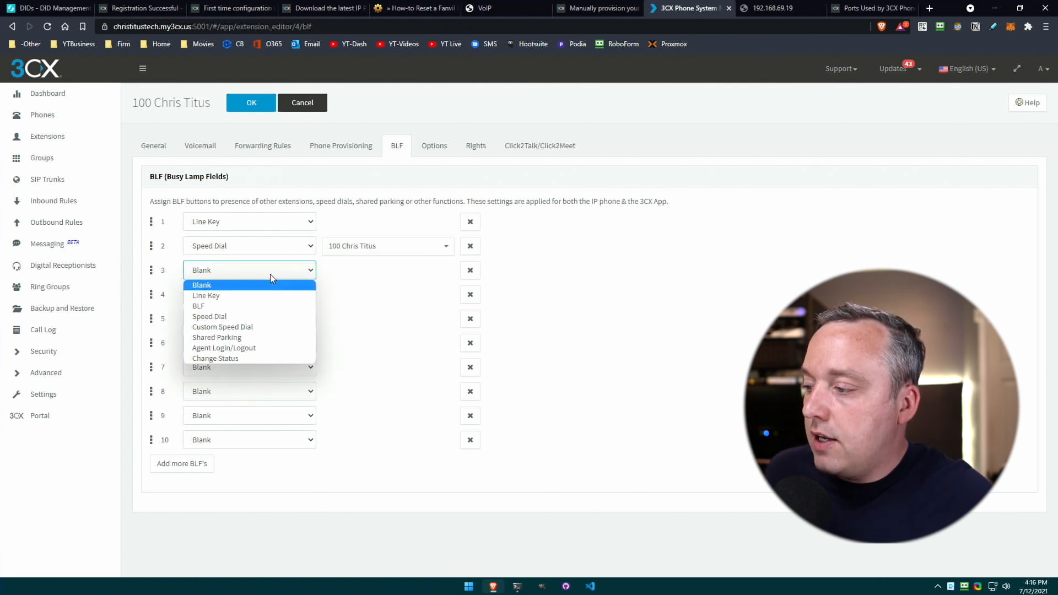
click(244, 333)
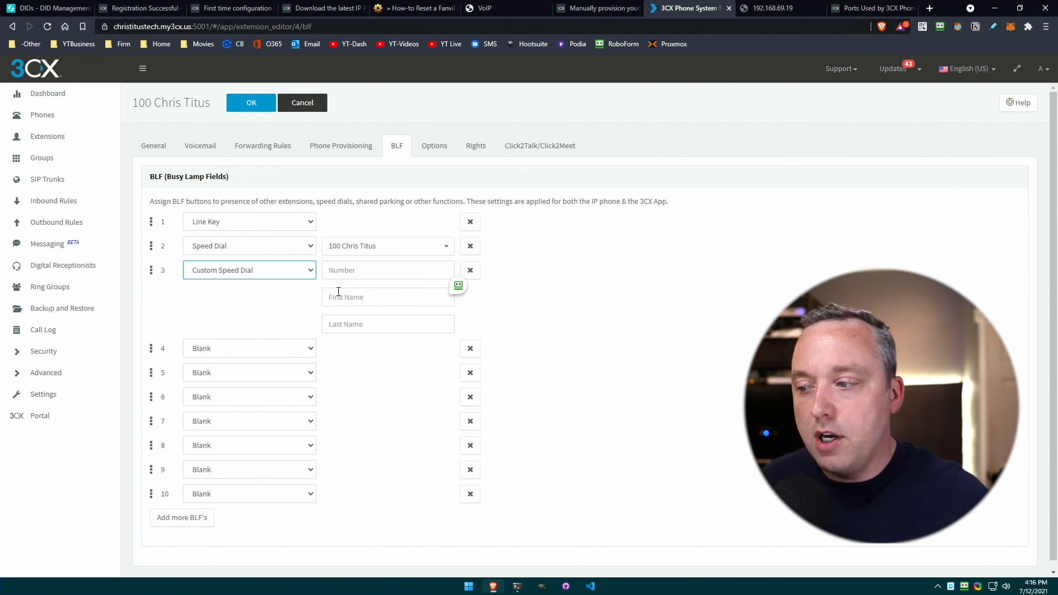
key(Tab)
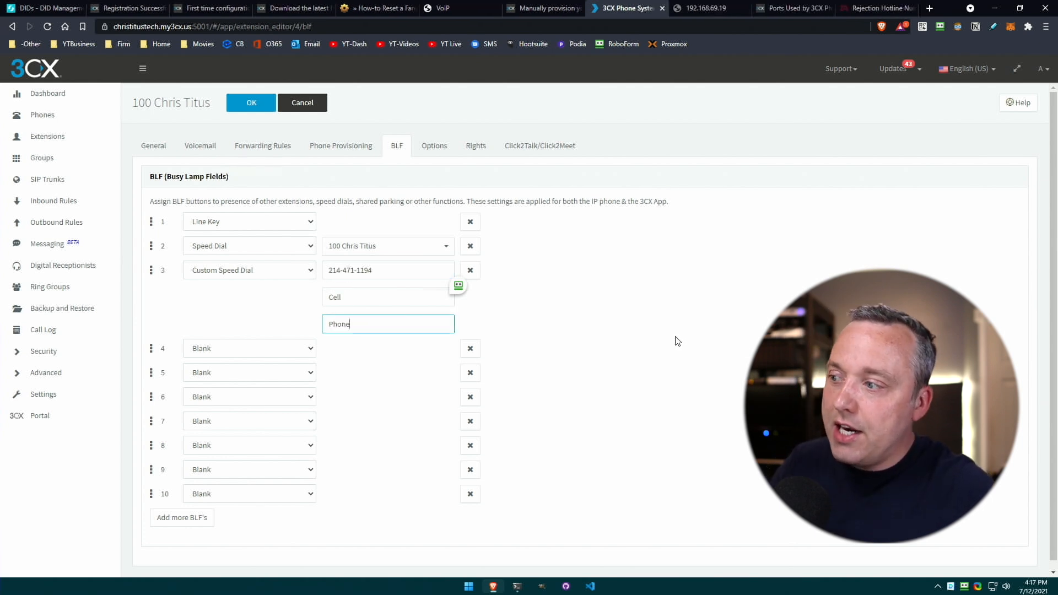
click(248, 104)
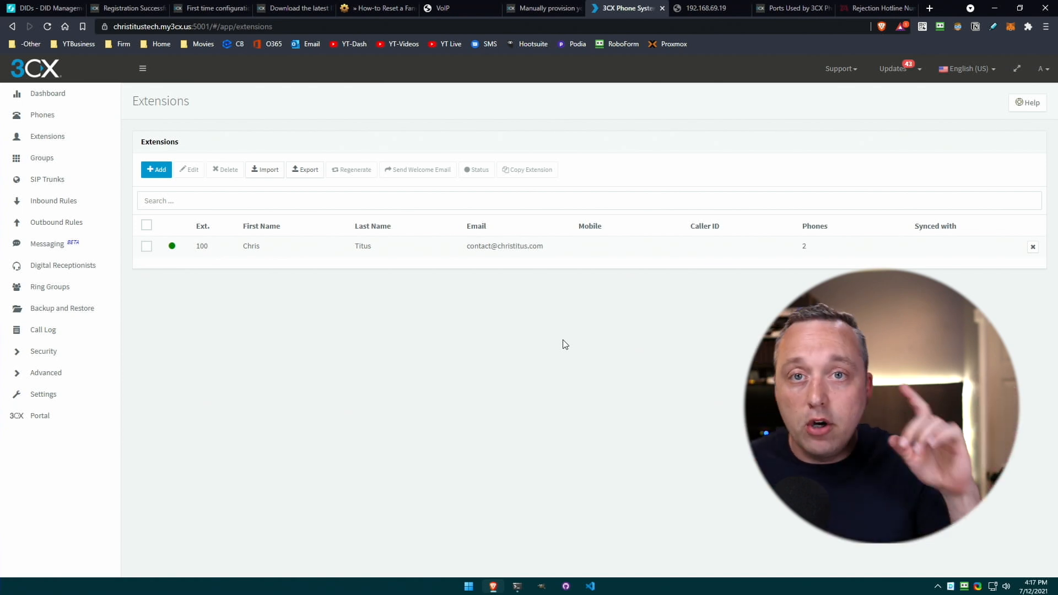
Start adding a new SIP trunk with US as its country.
click(53, 200)
click(47, 179)
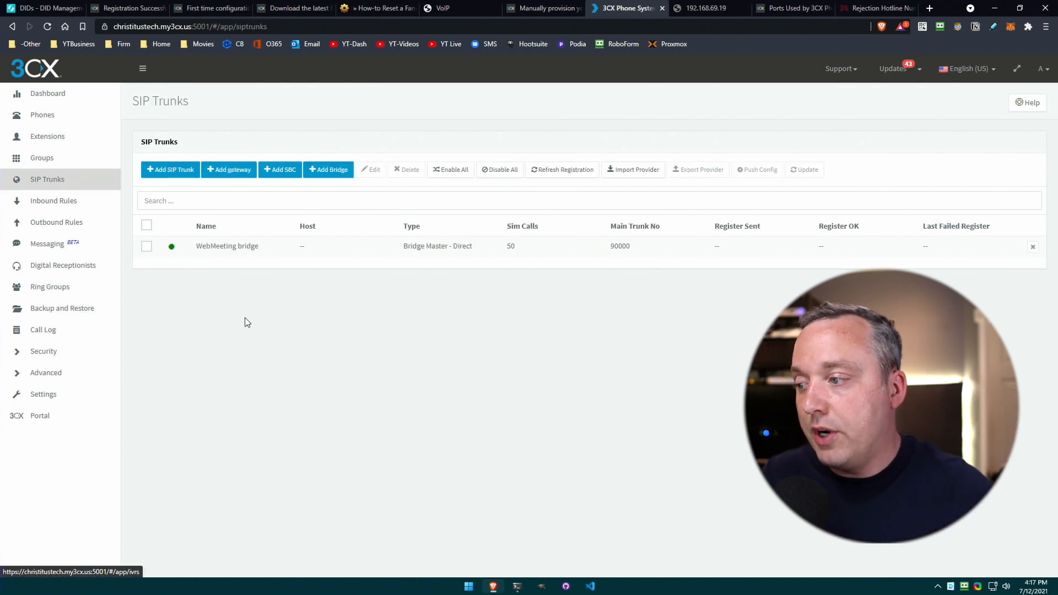
click(171, 170)
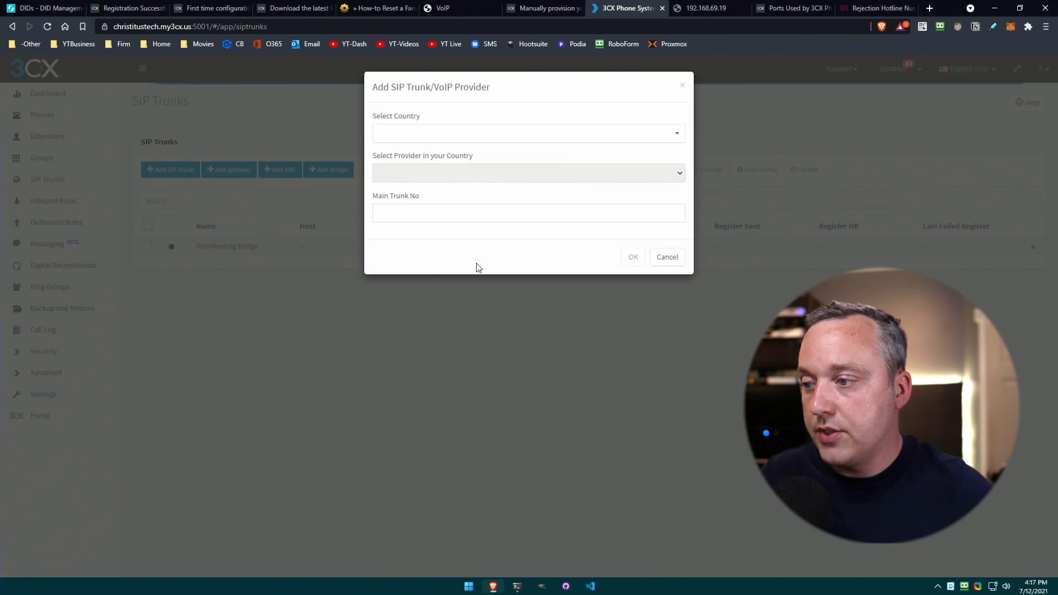
click(444, 133)
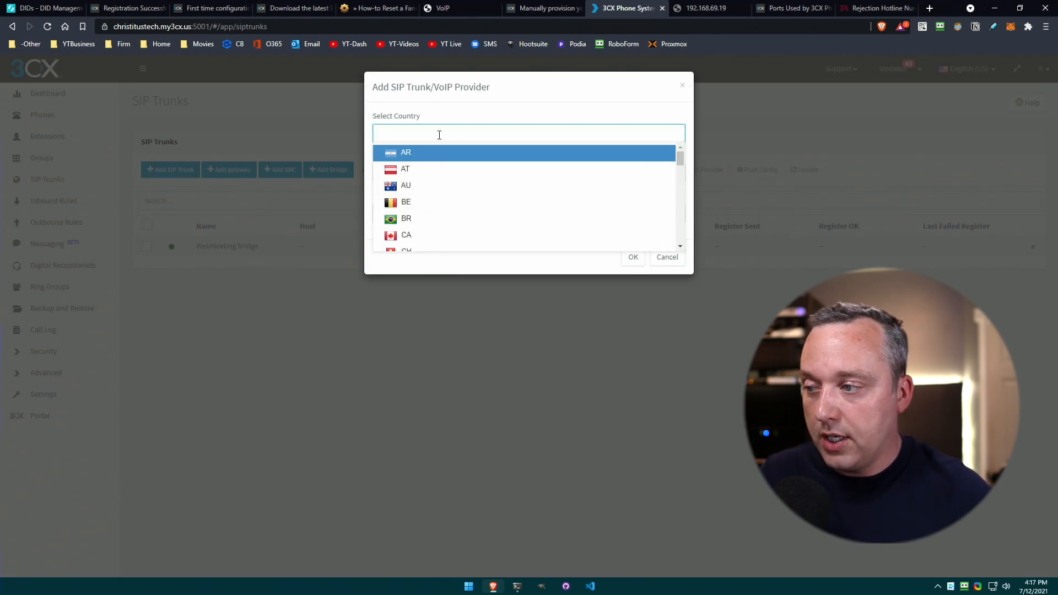
text(us)
click(434, 155)
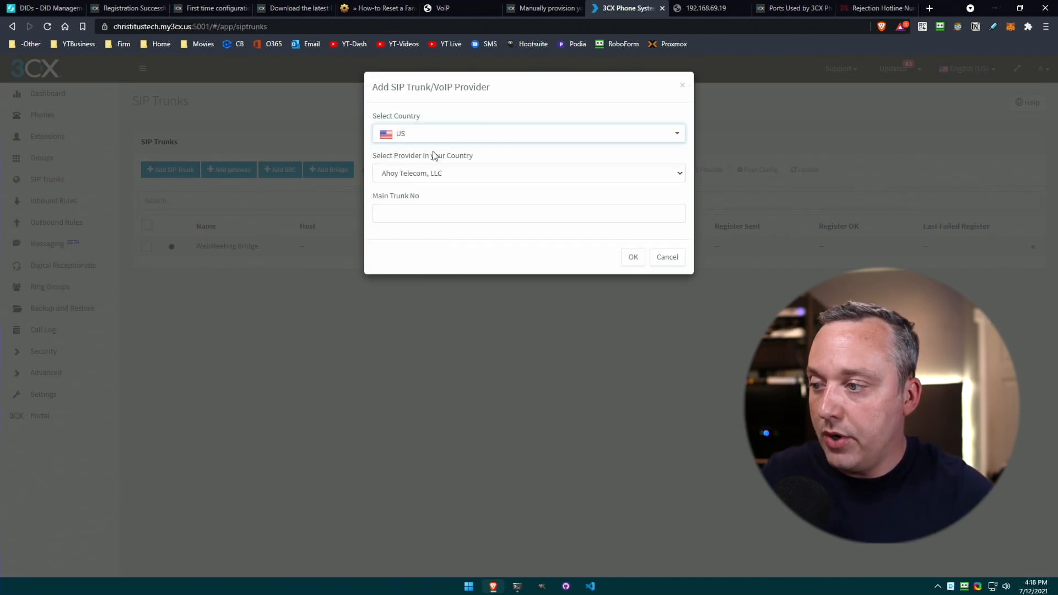
Choose Flowroute as the provider, paste the main trunk number, and confirm the new trunk.
click(461, 173)
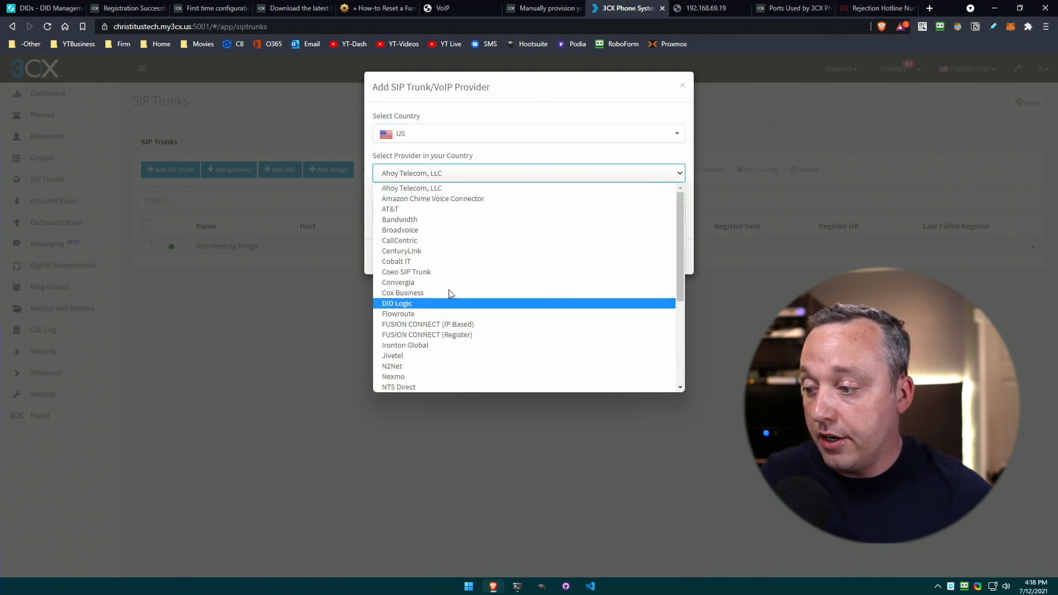
scroll(468, 257, down, 3)
scroll(468, 257, up, 3)
scroll(468, 257, down, 4)
scroll(468, 257, up, 3)
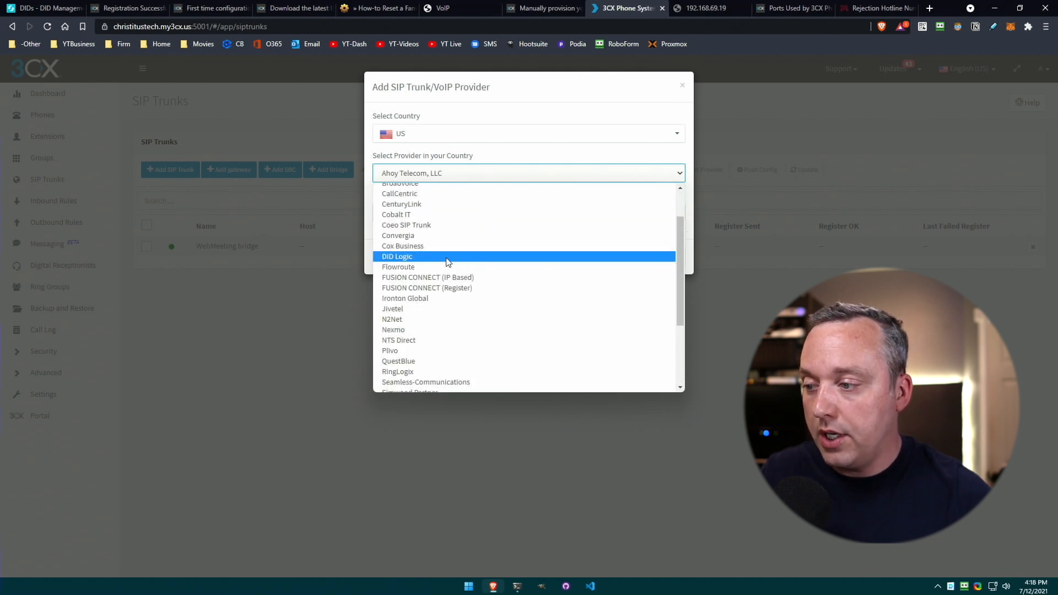
click(418, 266)
click(458, 213)
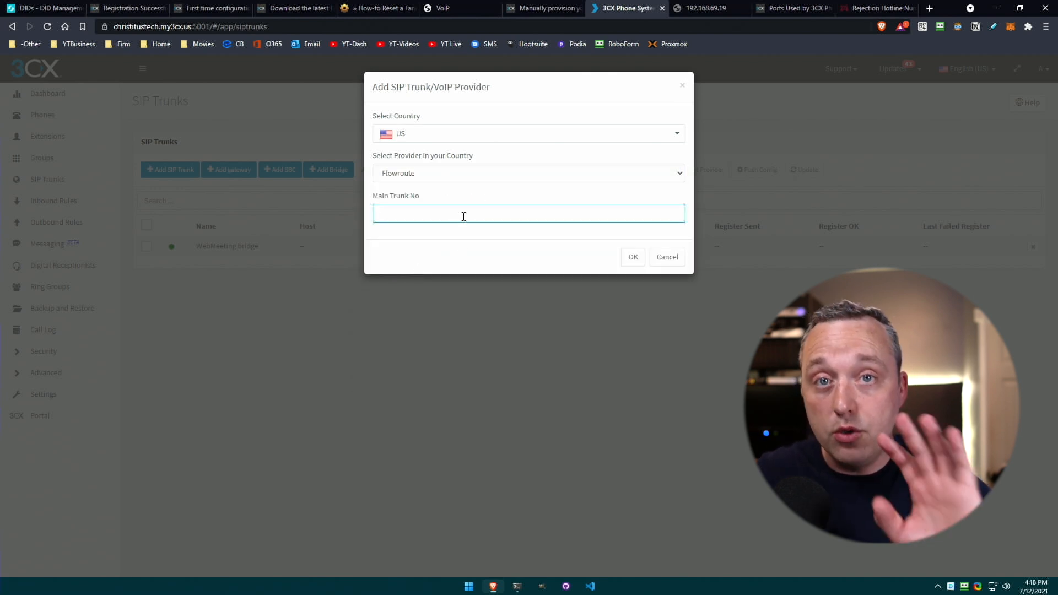
key(ctrl+v)
click(633, 257)
scroll(364, 361, down, 2)
drag(188, 244, 68, 235)
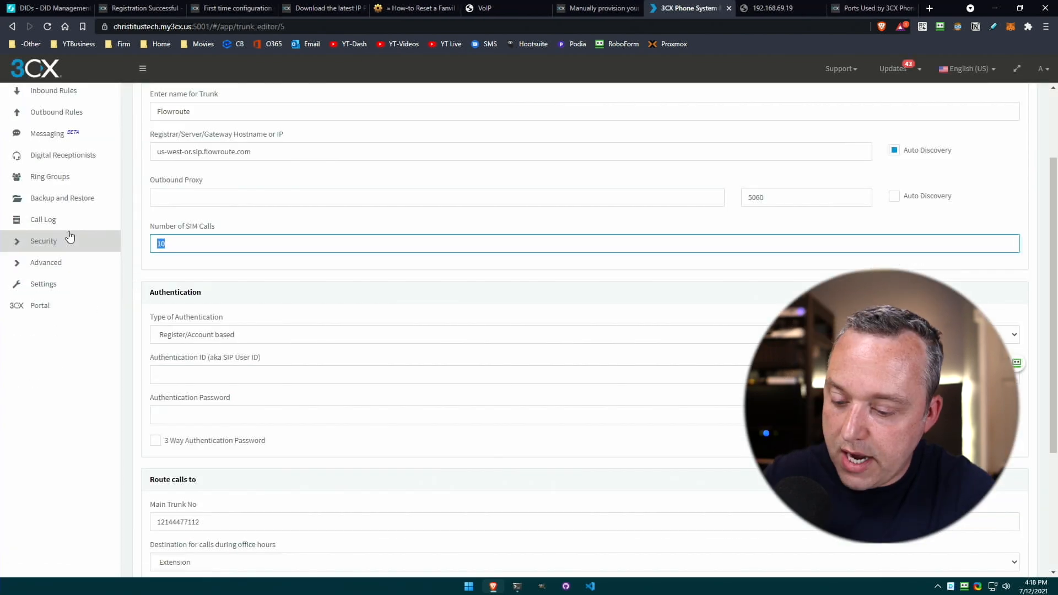
Give the Flowroute trunk 8 simultaneous calls and keep office-hours calls routed to extension 100.
text(8)
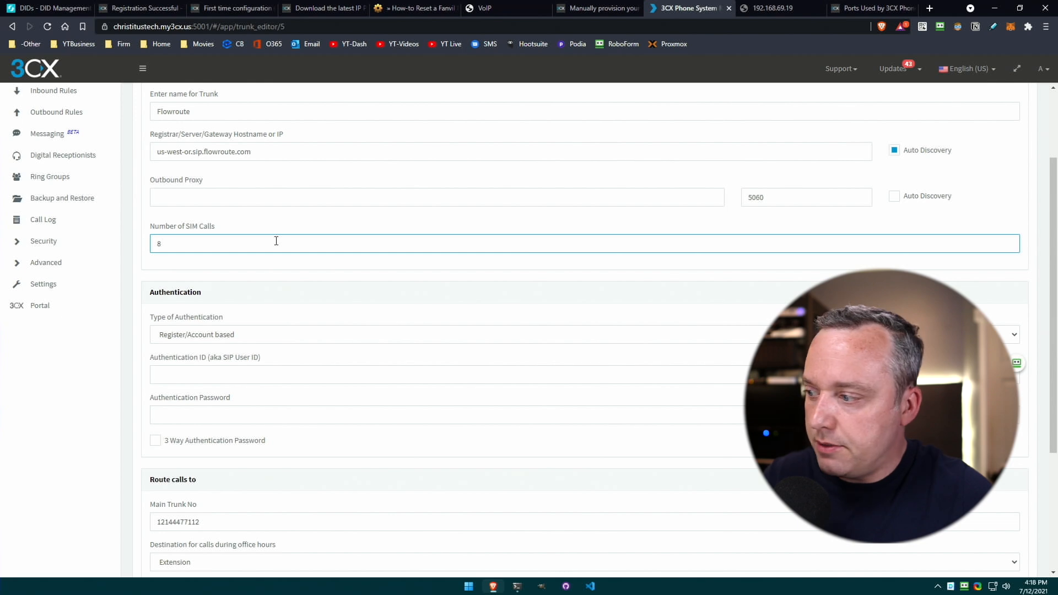
scroll(239, 234, down, 2)
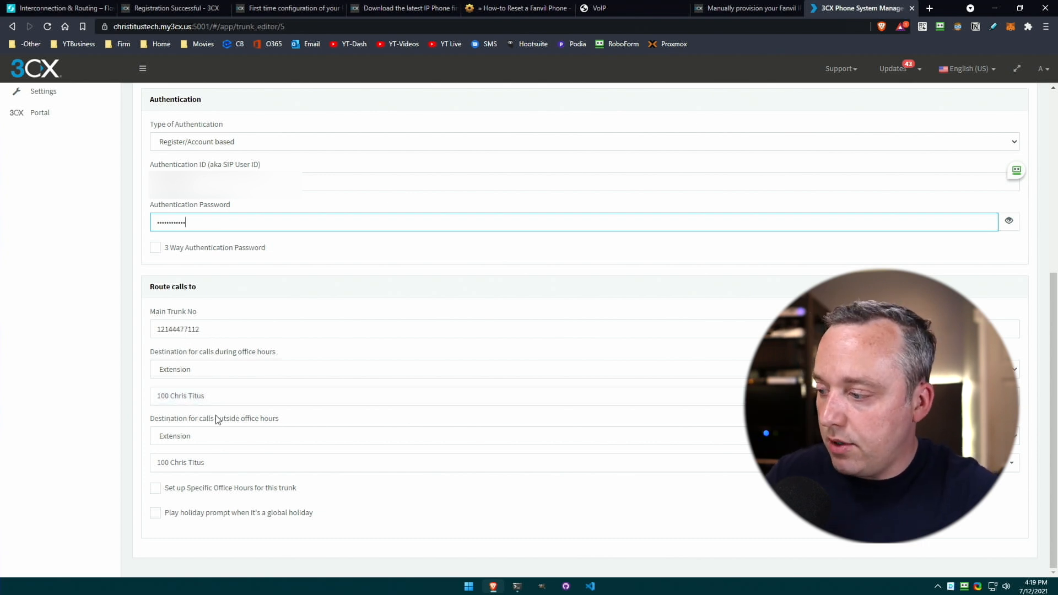
click(210, 395)
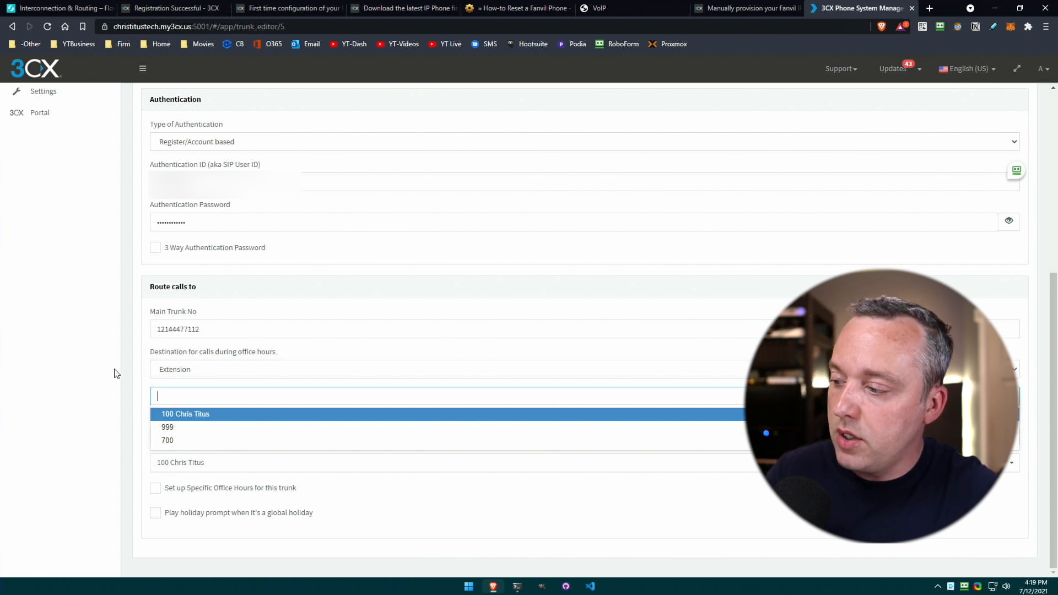
click(146, 359)
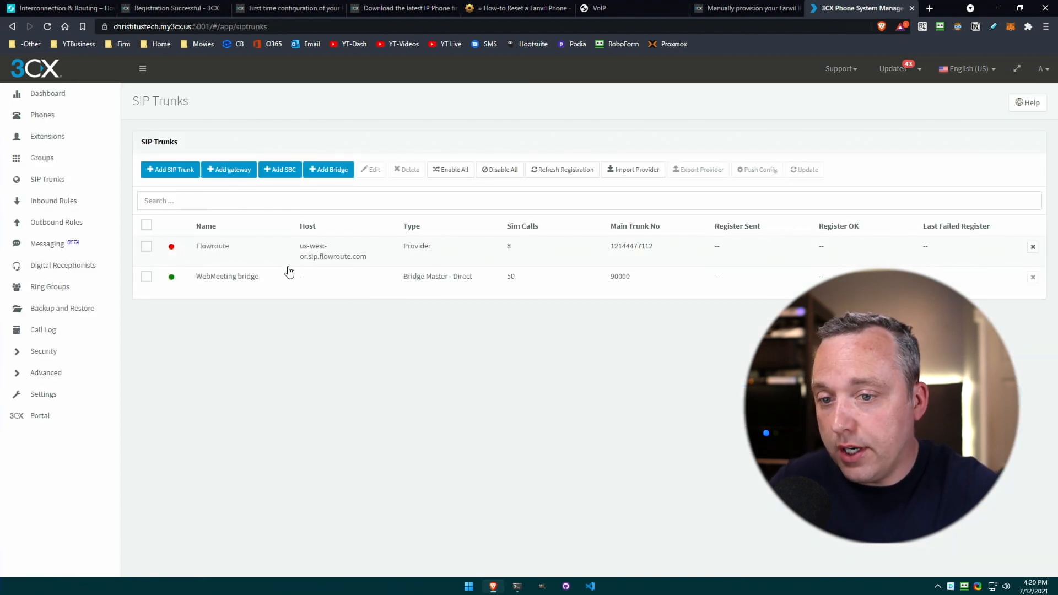
Reload the SIP Trunks page to confirm the Flowroute trunk shows as registered.
right_click(359, 398)
click(401, 433)
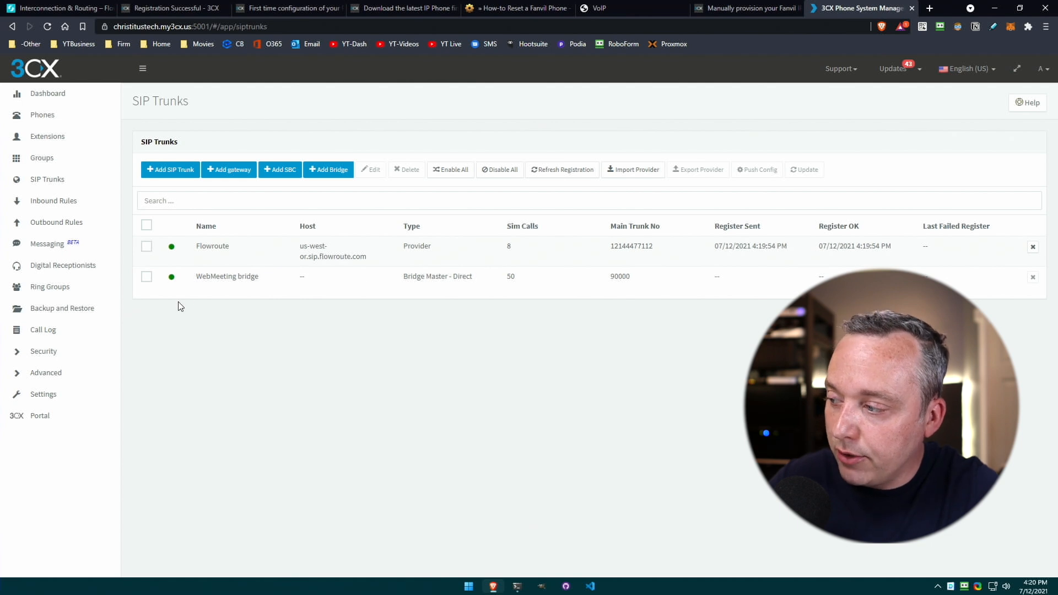
click(53, 200)
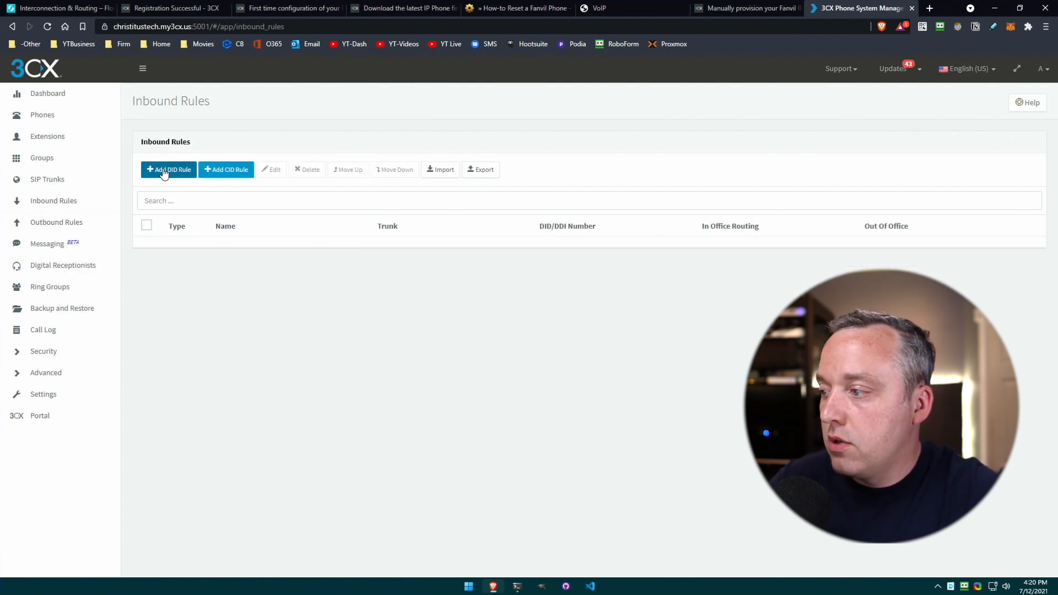
Add inbound DID rule 'ALL' to extension 100, sending after-hours calls to extension 100's voicemail.
click(165, 171)
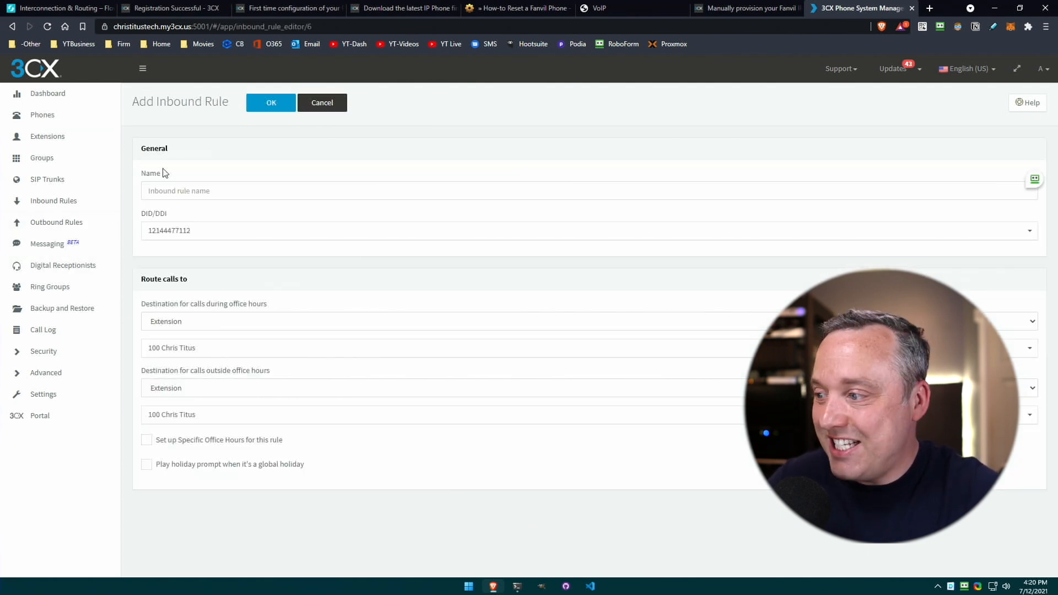
click(200, 194)
text(ALL)
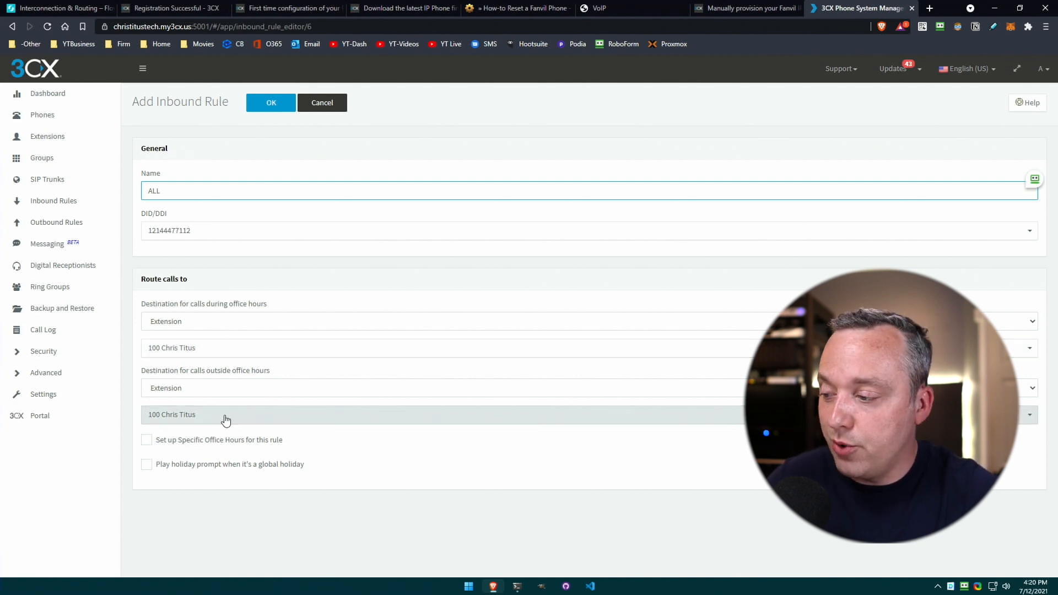
click(219, 386)
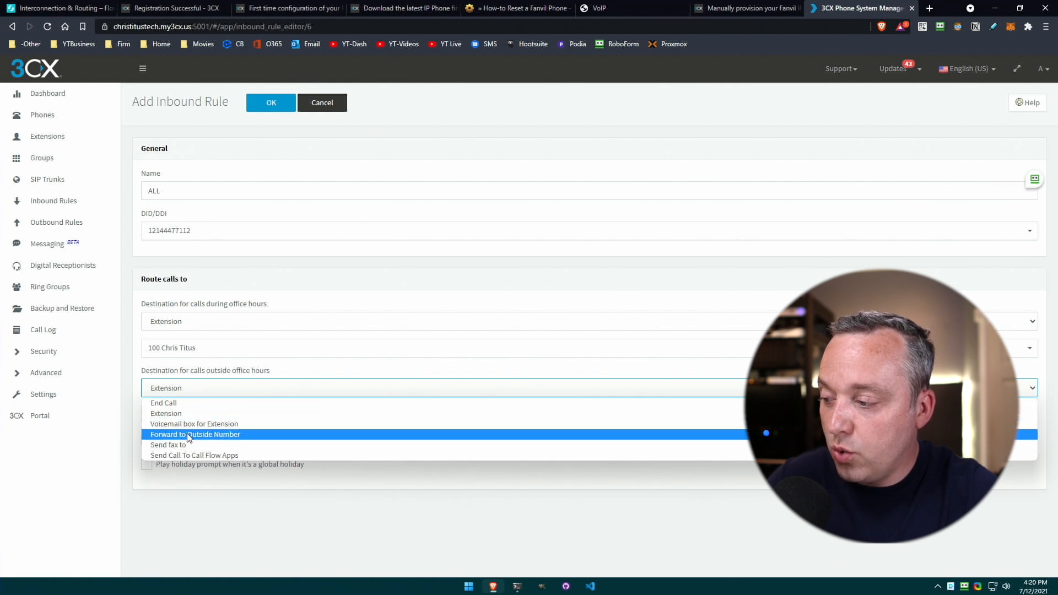
click(215, 424)
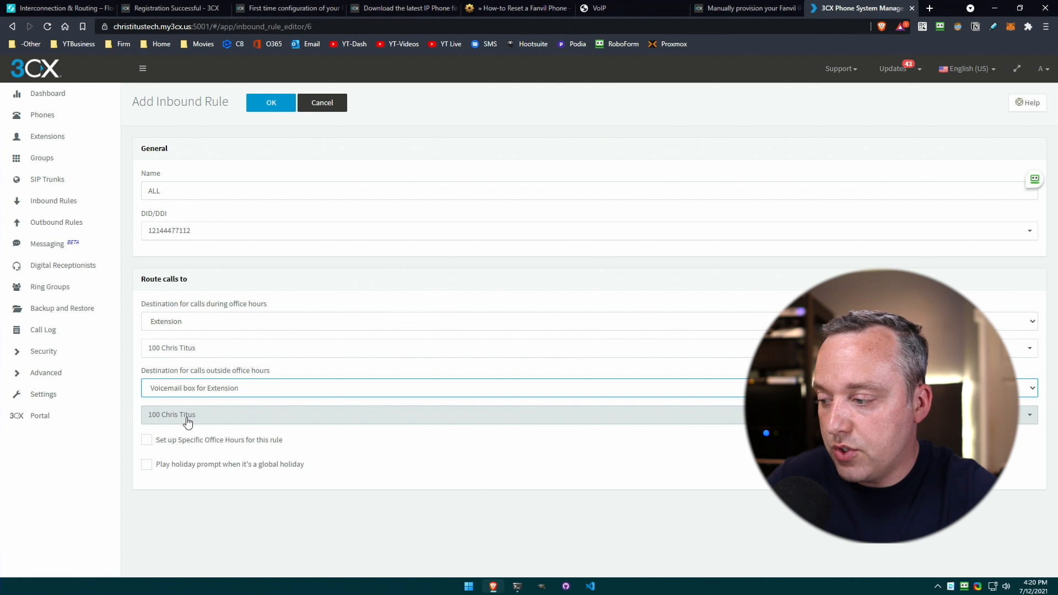
click(271, 103)
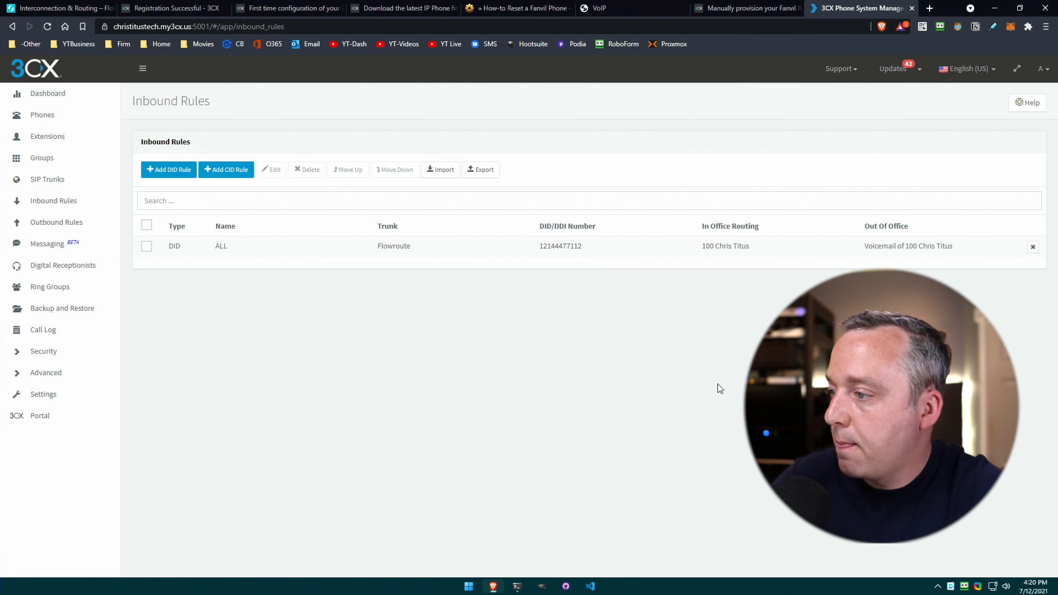
click(61, 221)
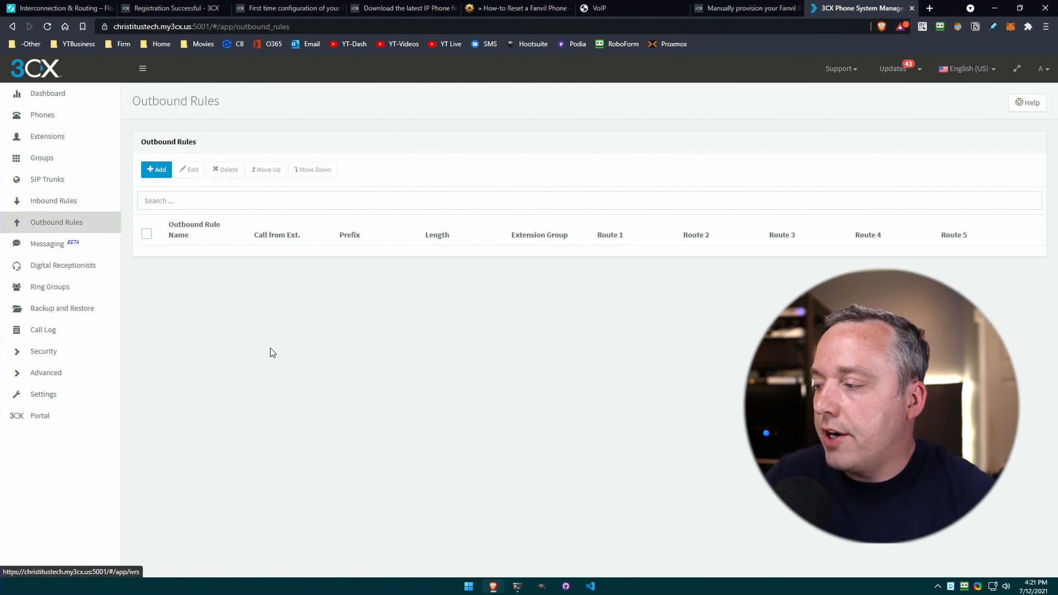
Start a new outbound rule named 'All' matching 10-digit numbers.
click(156, 170)
click(185, 190)
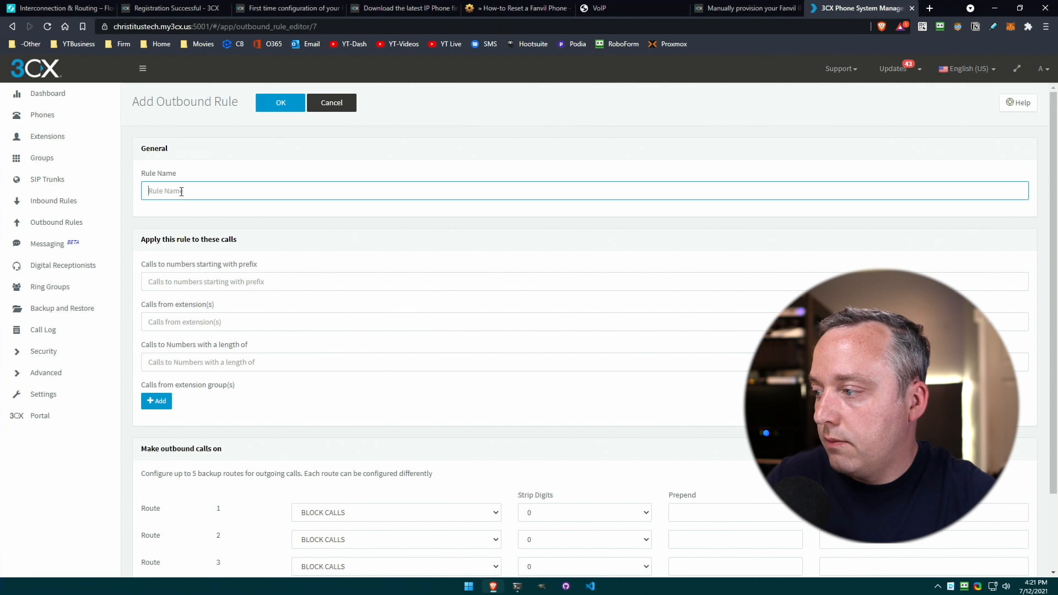
text(All)
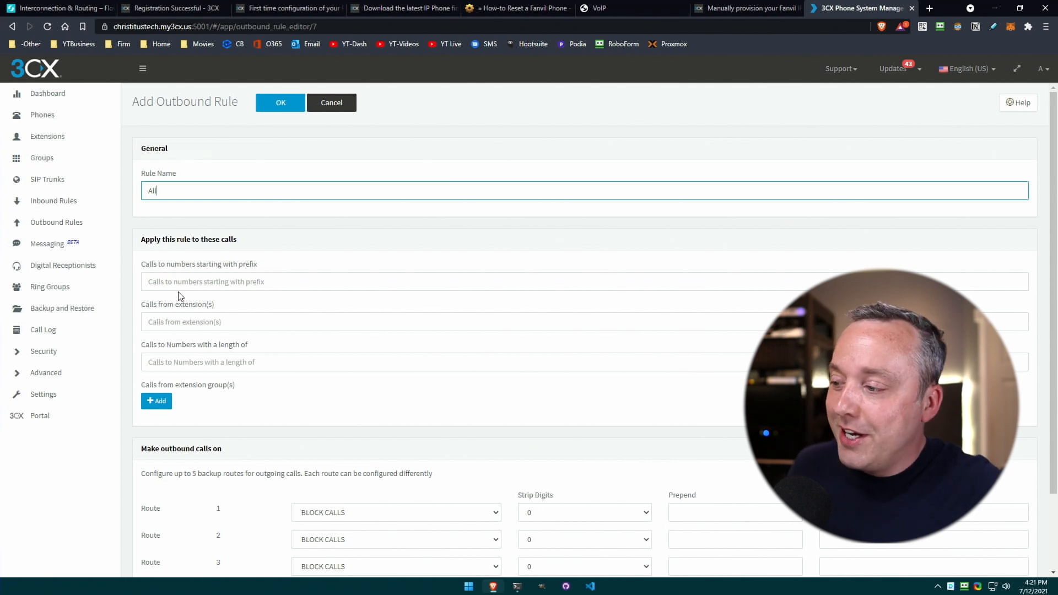
click(225, 361)
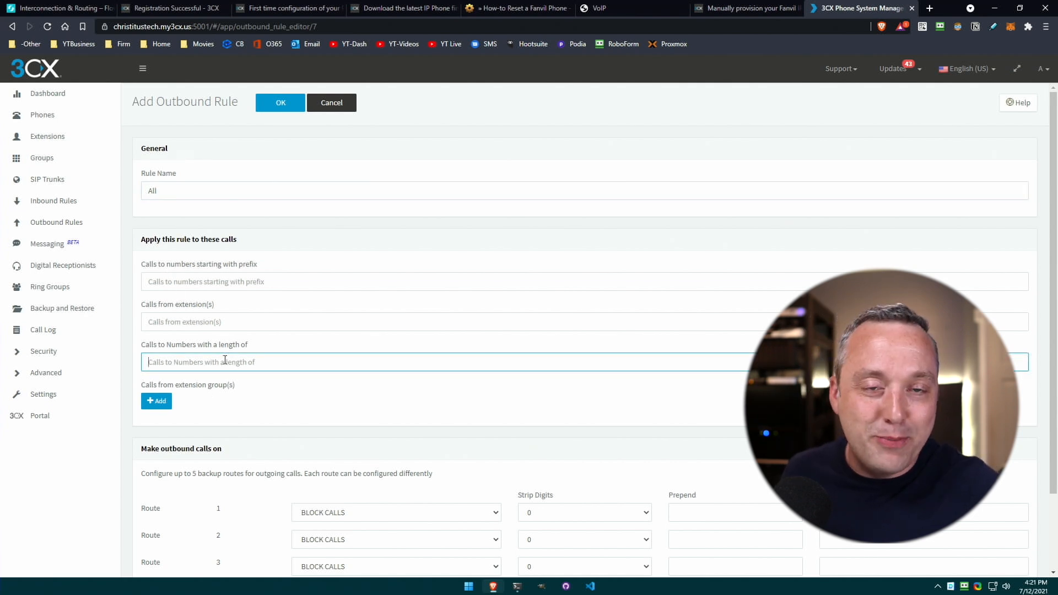
text(10)
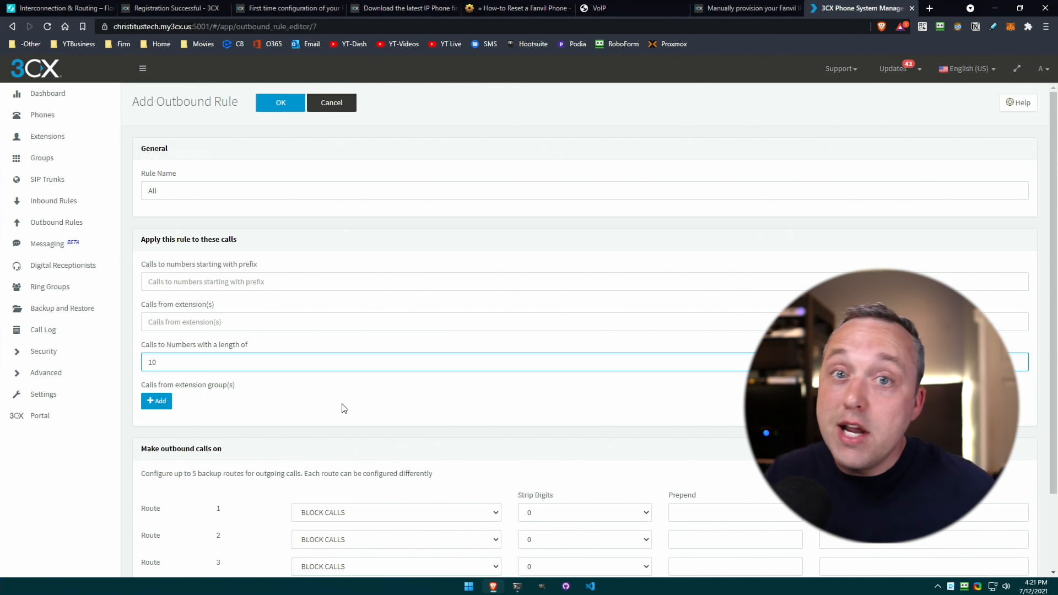
Route the rule's calls through Flowroute with 1 prepended and fill in the outbound caller ID.
scroll(345, 409, down, 3)
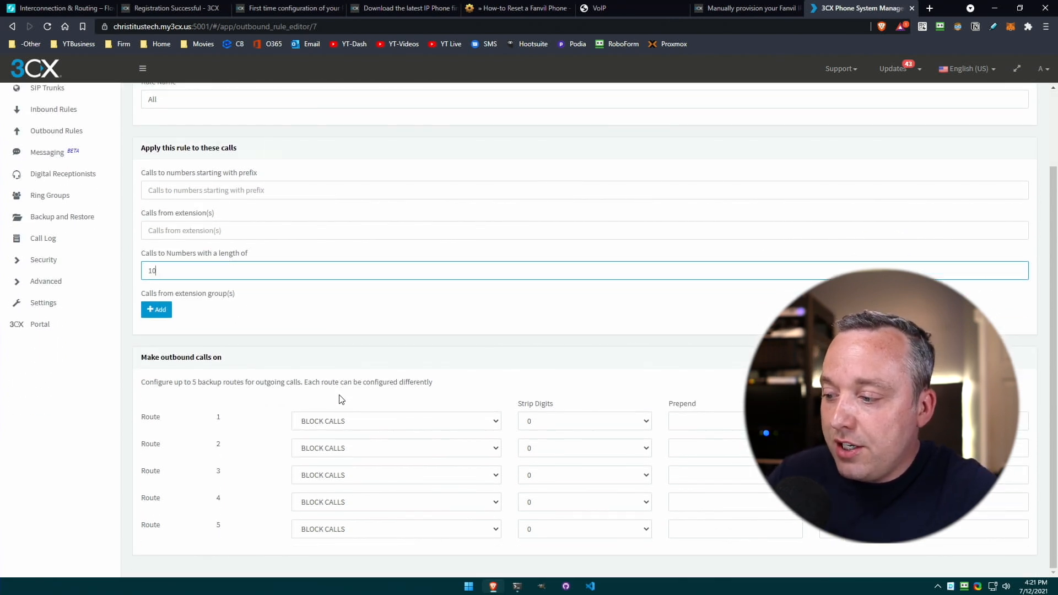
click(393, 420)
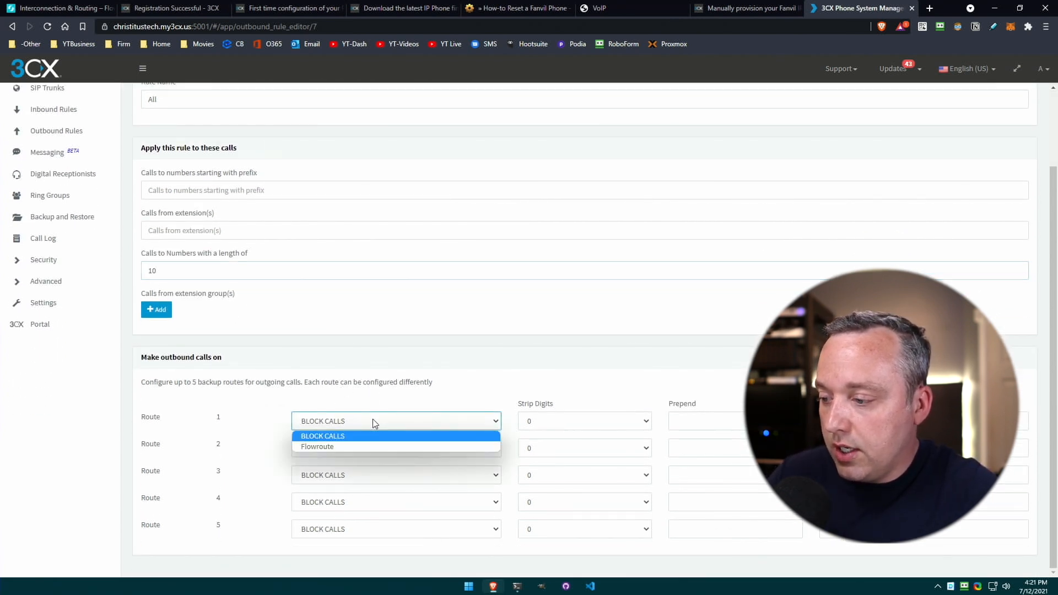
click(343, 442)
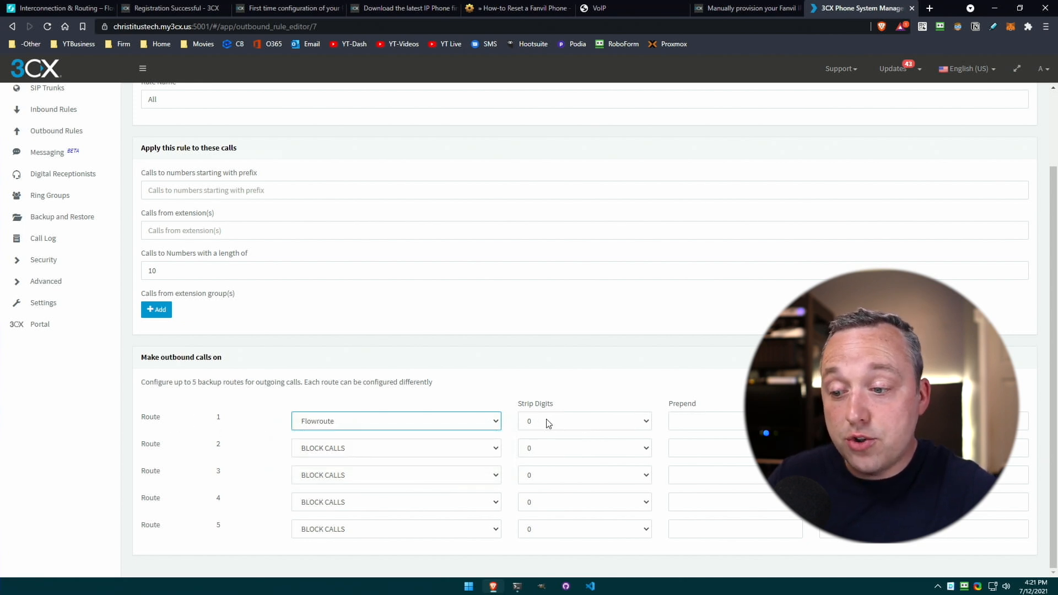
click(723, 420)
text(1)
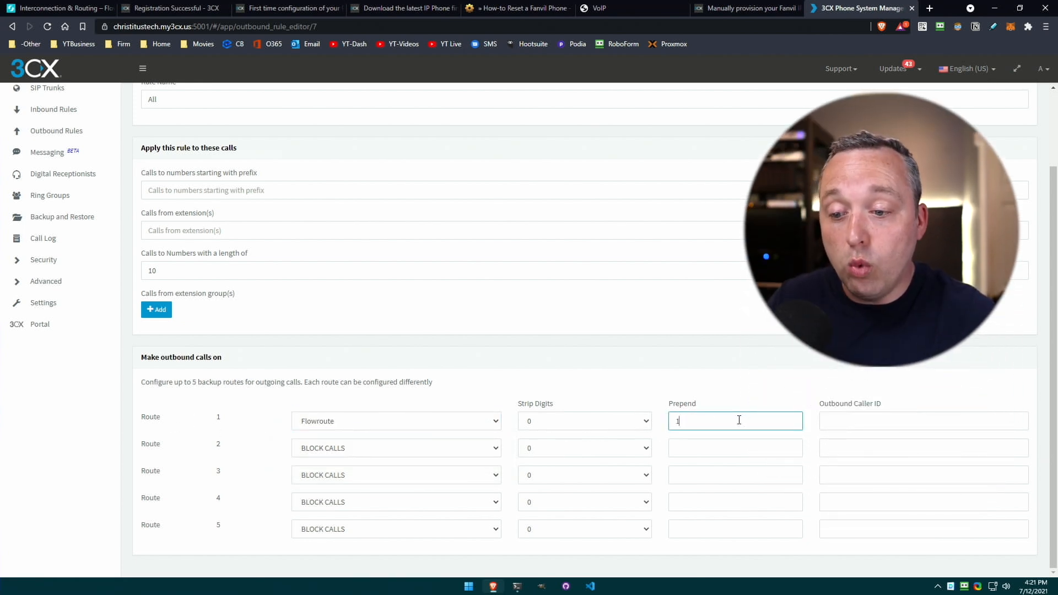
click(845, 422)
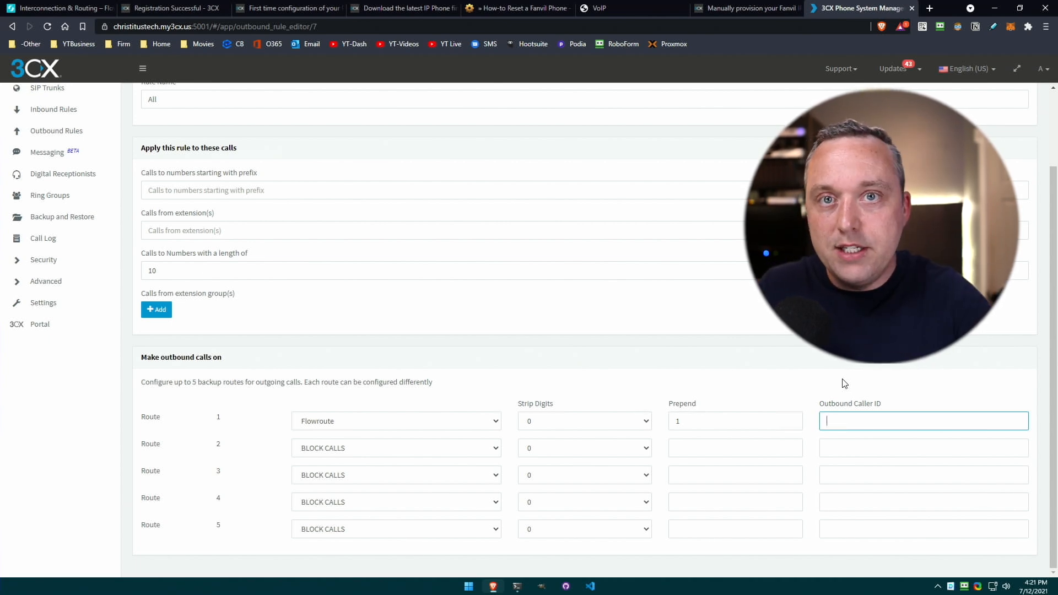
scroll(351, 335, up, 1)
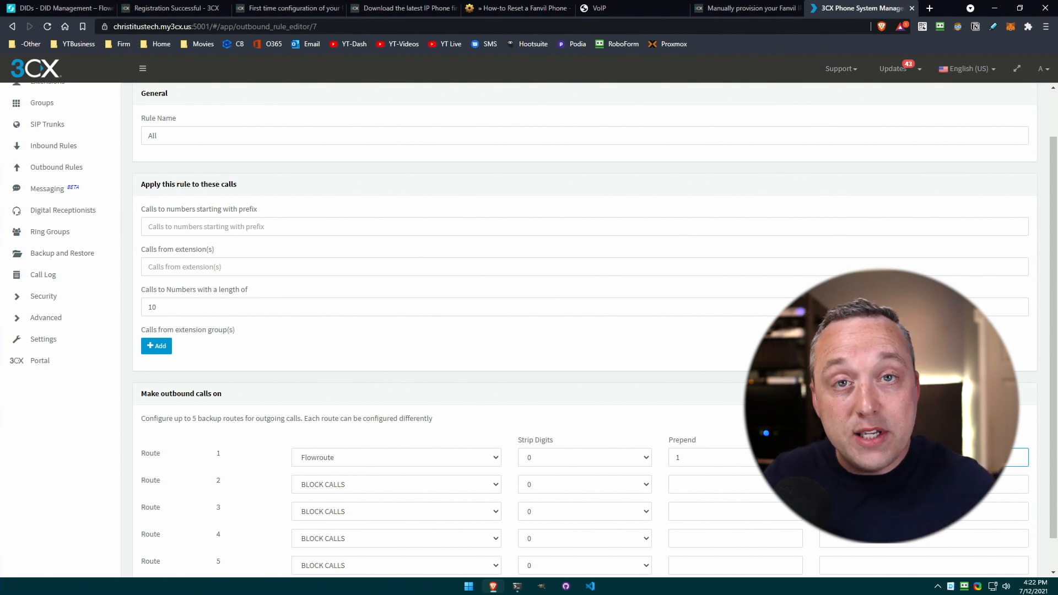
scroll(732, 409, down, 1)
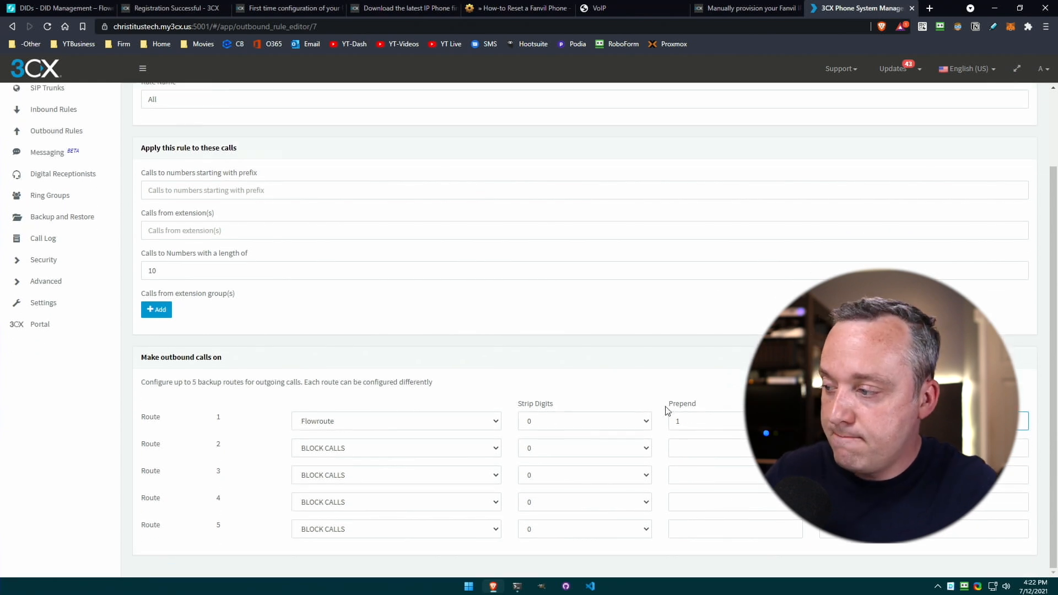
scroll(667, 410, up, 2)
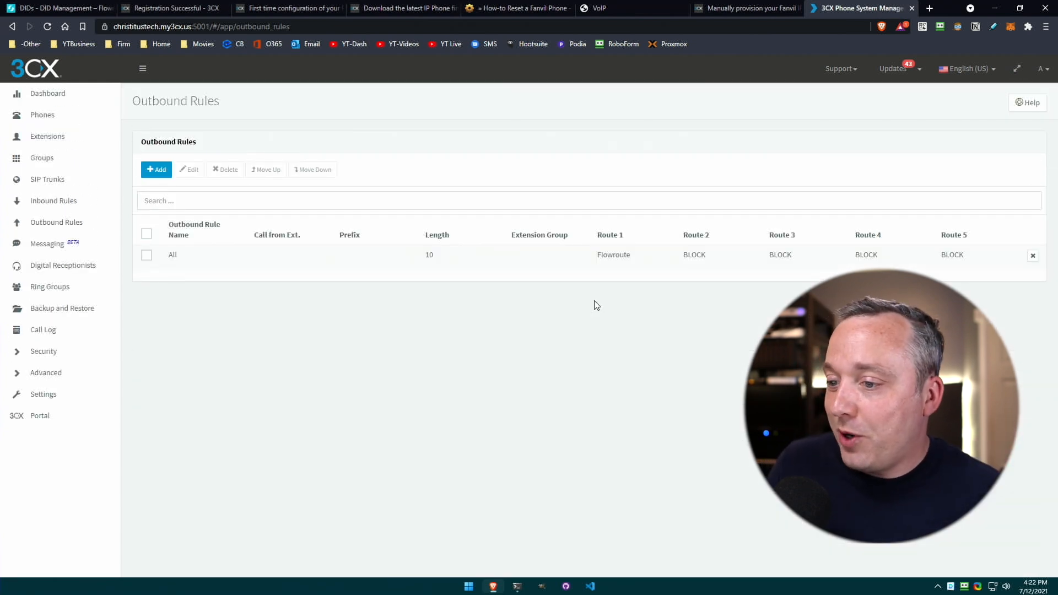